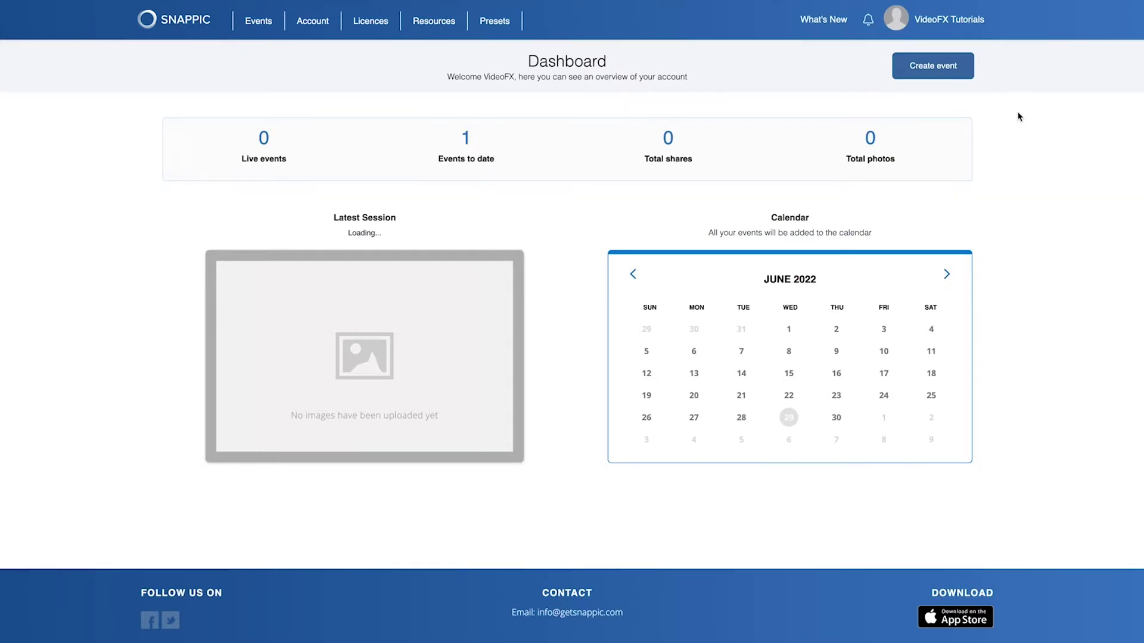
Start a new Enterprise Event package event with VideoFX as its booth feature
click(926, 68)
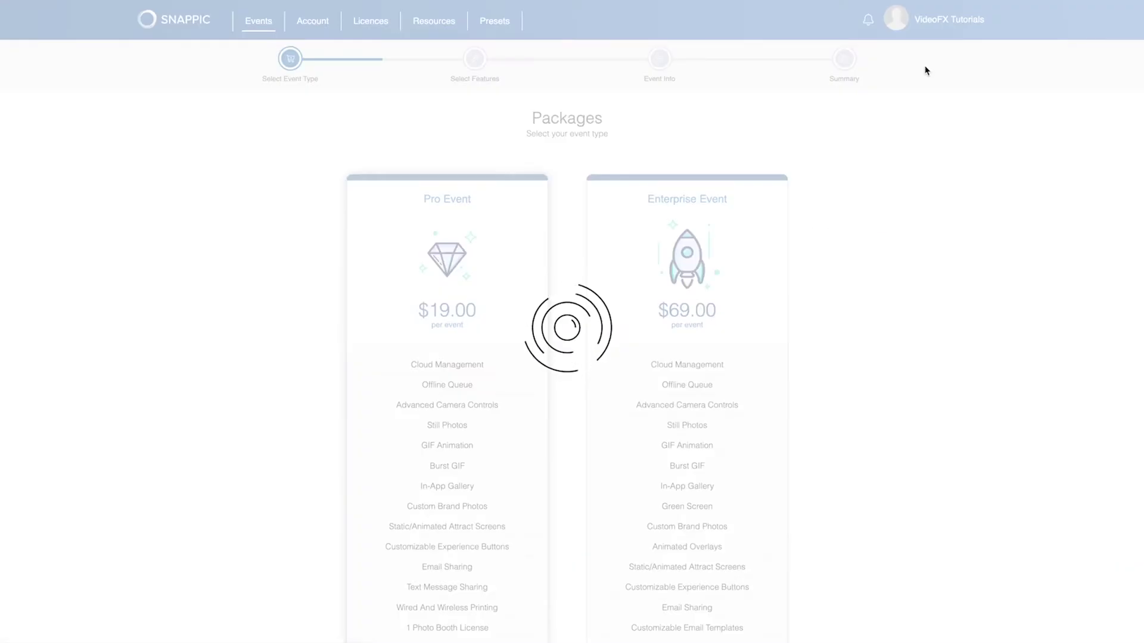
scroll(771, 299, down, 15)
click(691, 422)
click(691, 421)
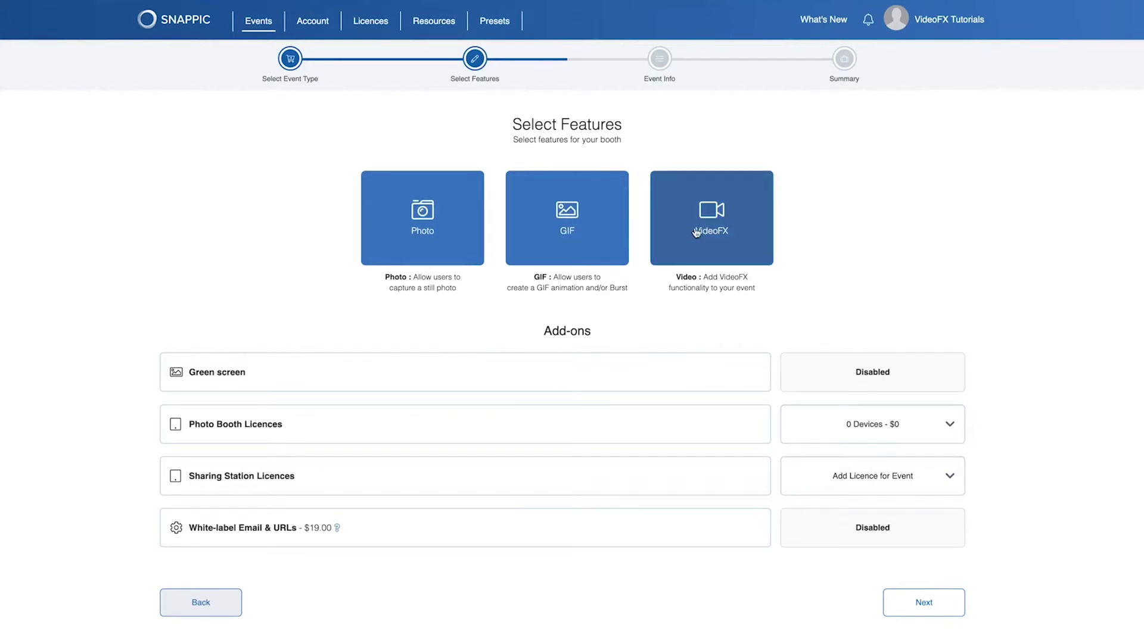
click(715, 231)
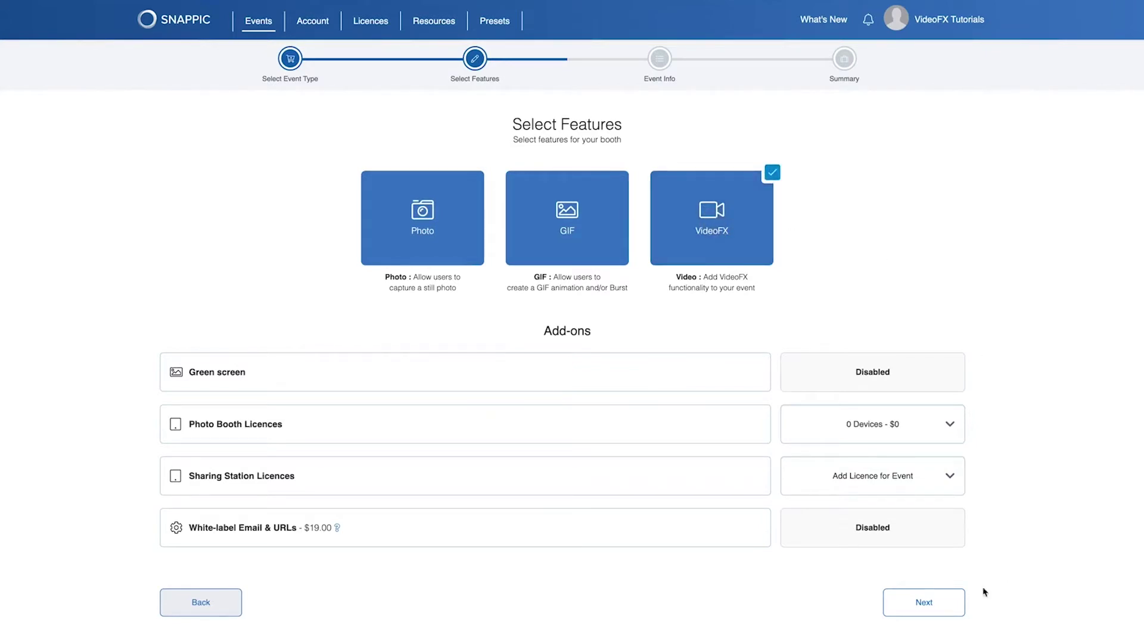
click(932, 605)
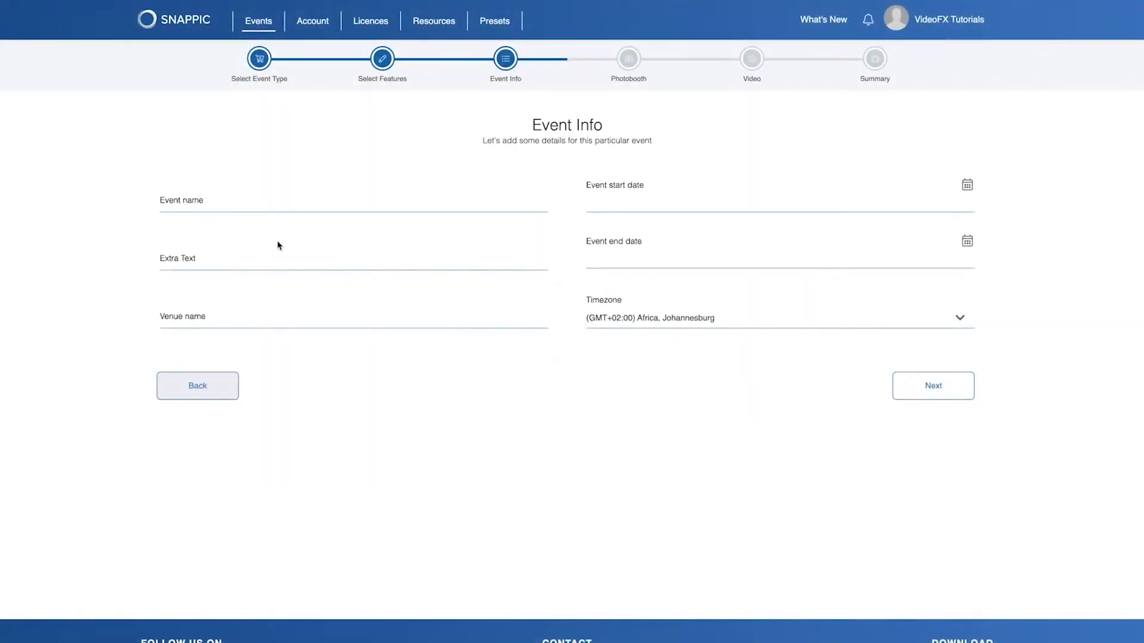
Name the event 'VideoFX Tutorial', running 29 June to 1 July 2022, both at 12:00 AM
click(211, 202)
text(VideoFX Tutorial)
click(644, 206)
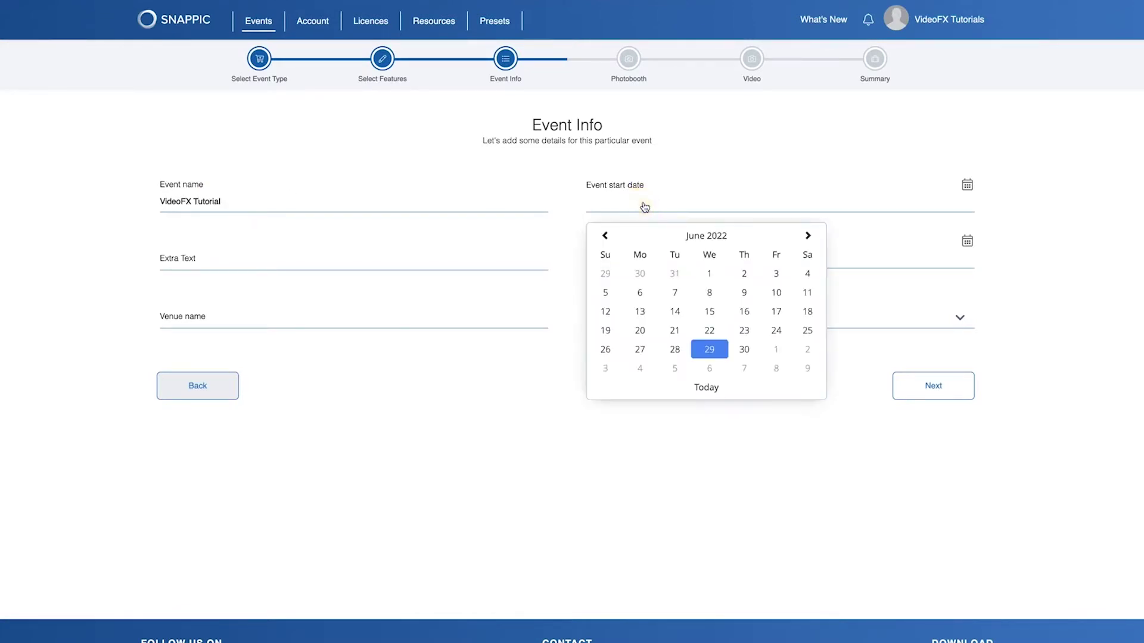
click(707, 347)
click(619, 259)
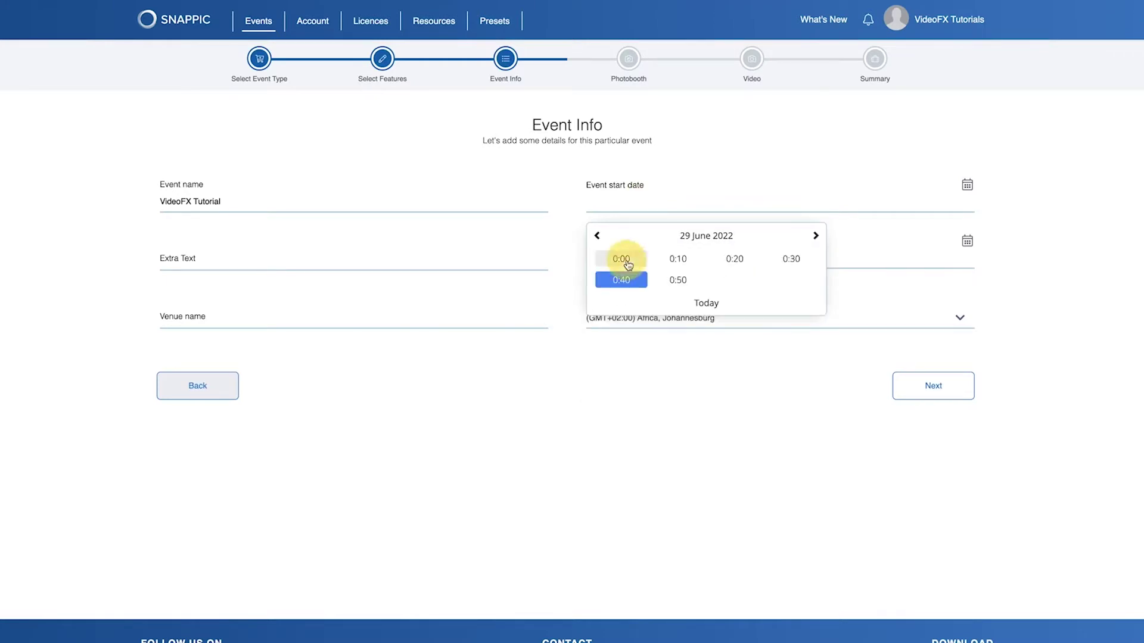
click(620, 259)
click(640, 258)
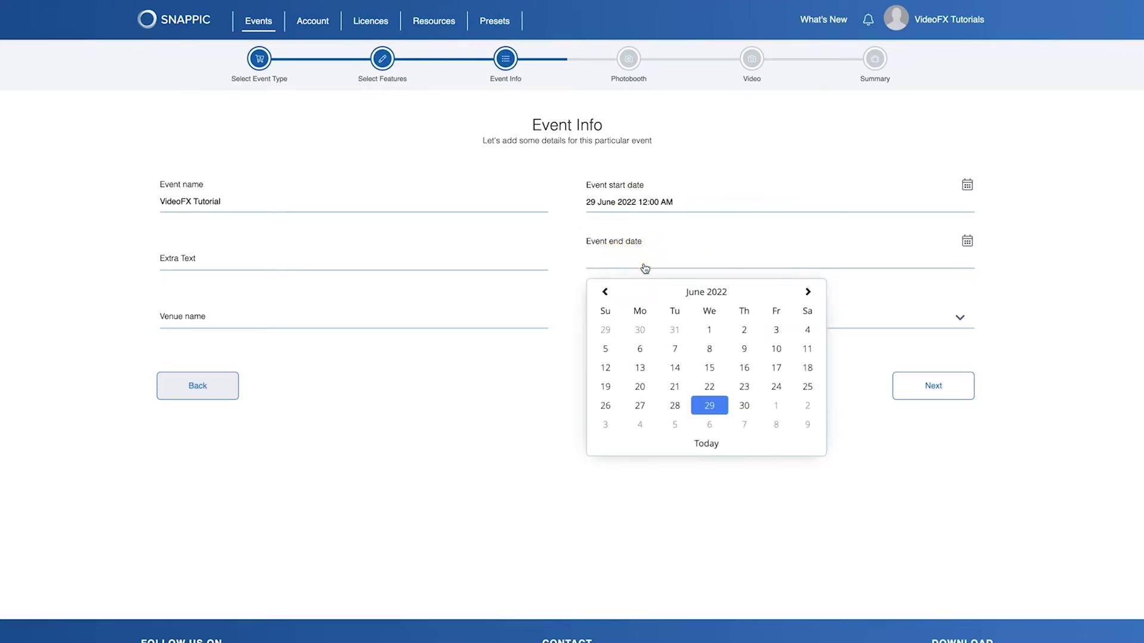
click(777, 411)
click(618, 314)
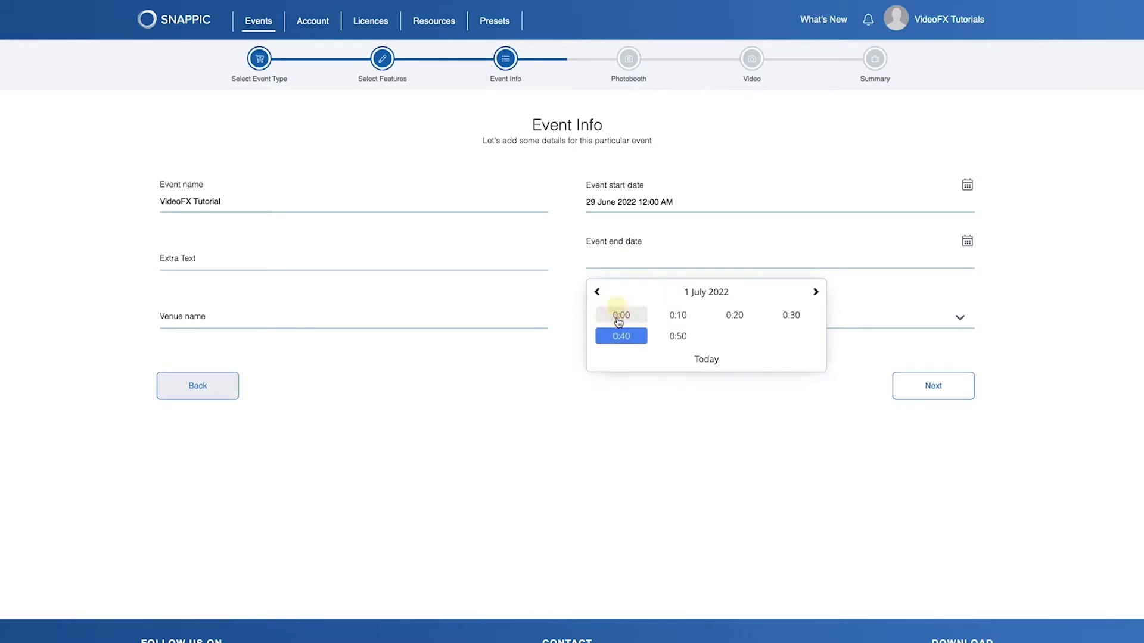
click(620, 315)
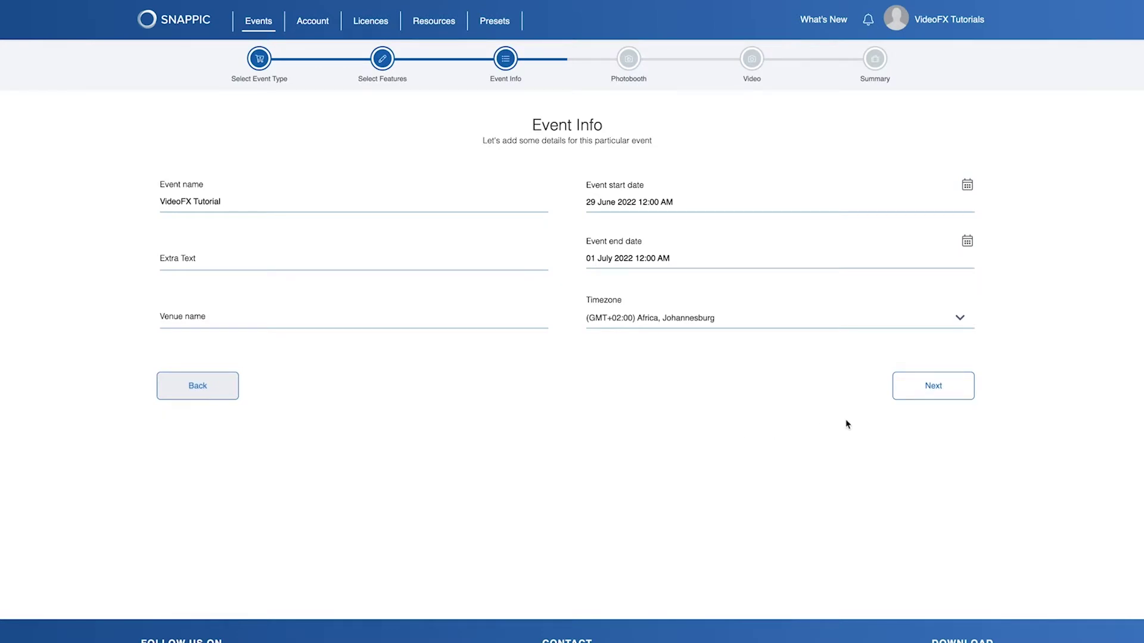
click(928, 394)
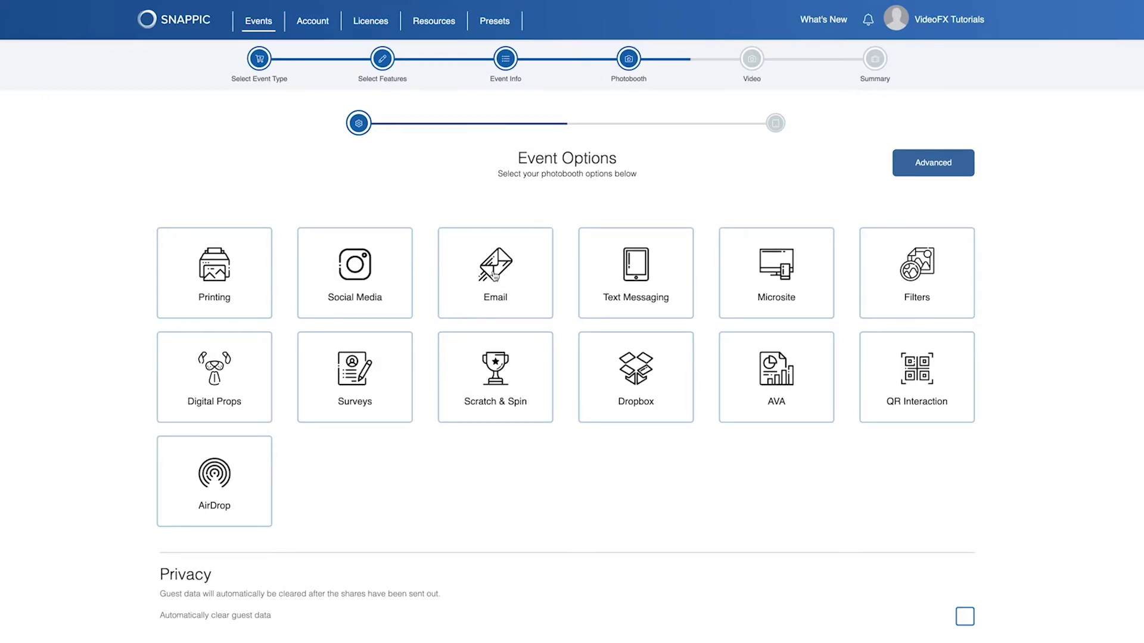
Enable Email, Text Messaging, AirDrop and Microsite sharing for the event
click(499, 275)
click(644, 275)
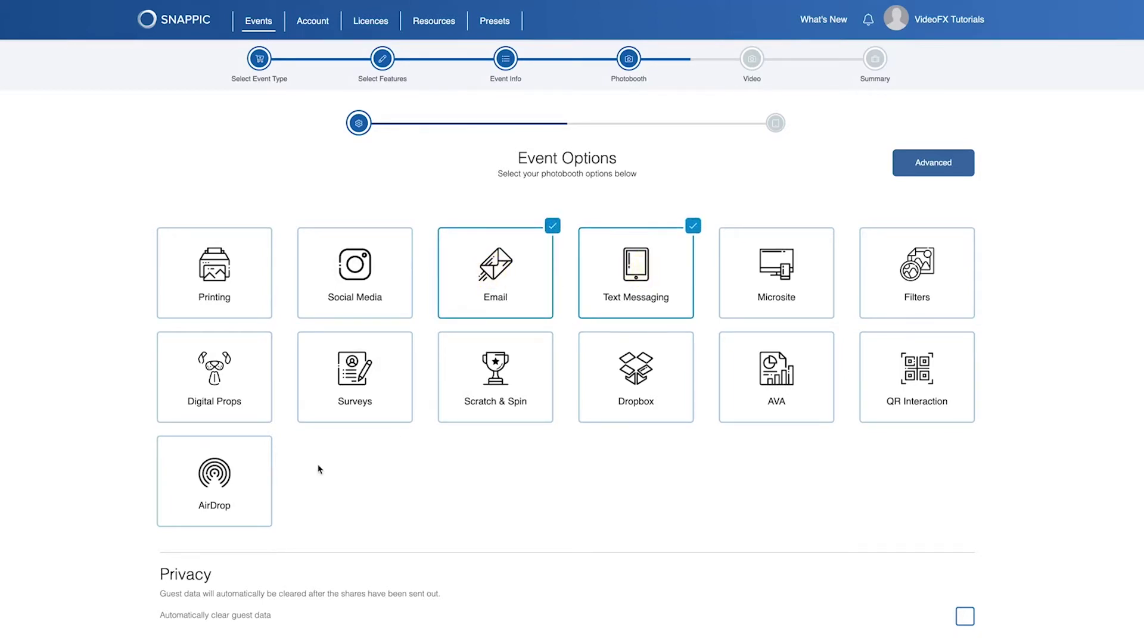
click(216, 477)
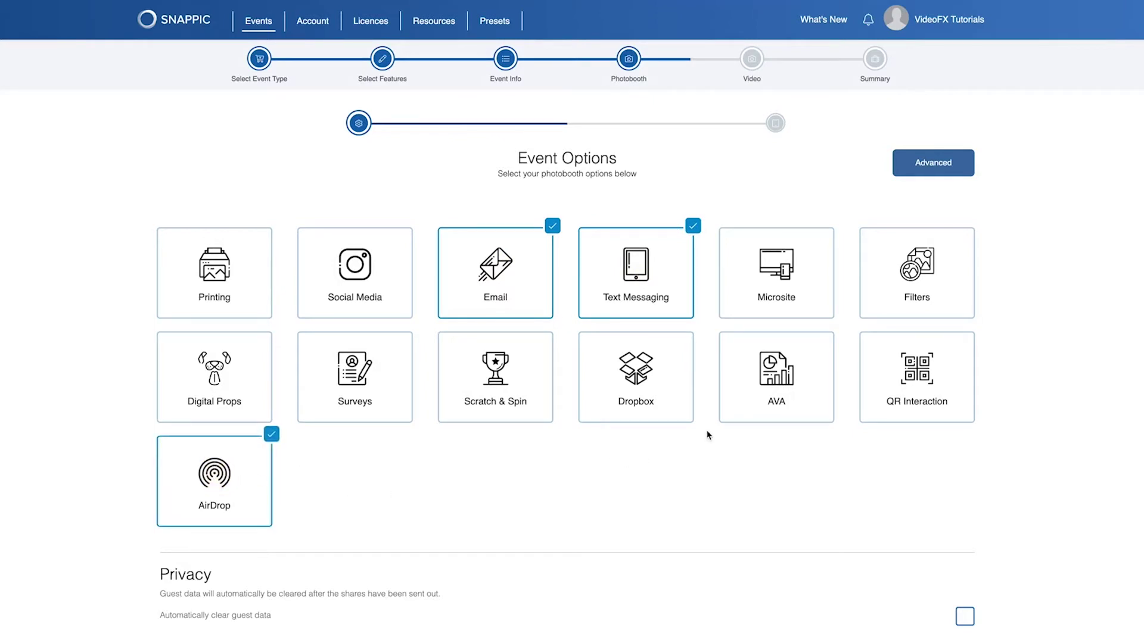
click(778, 271)
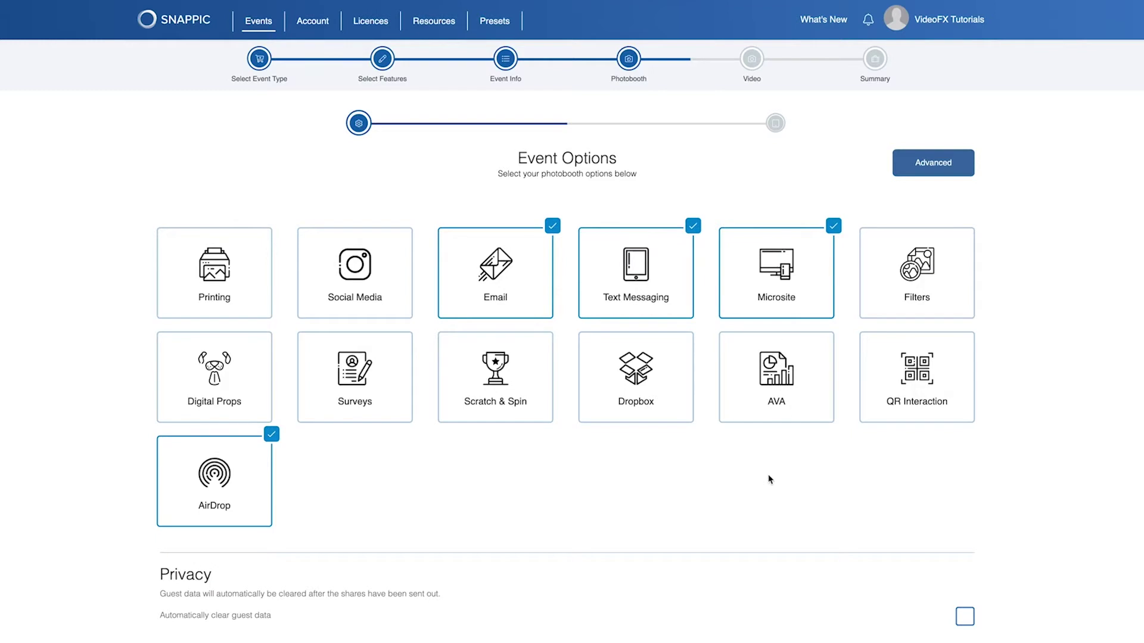
Set a four-digit admin password for the event
scroll(769, 477, down, 3)
click(892, 508)
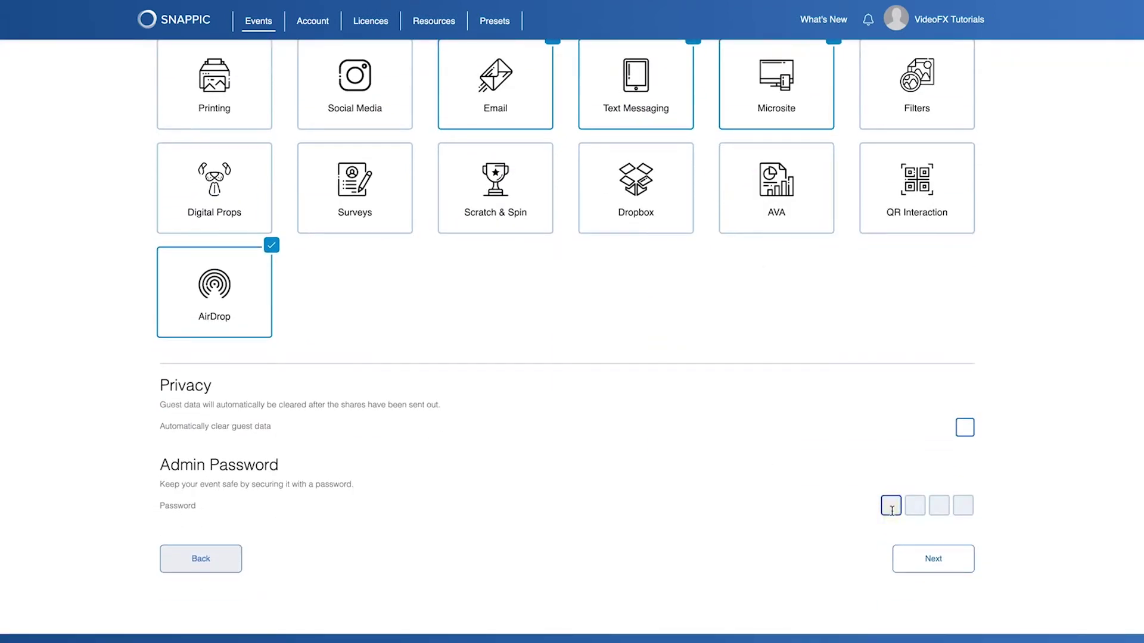
text(1111)
click(932, 559)
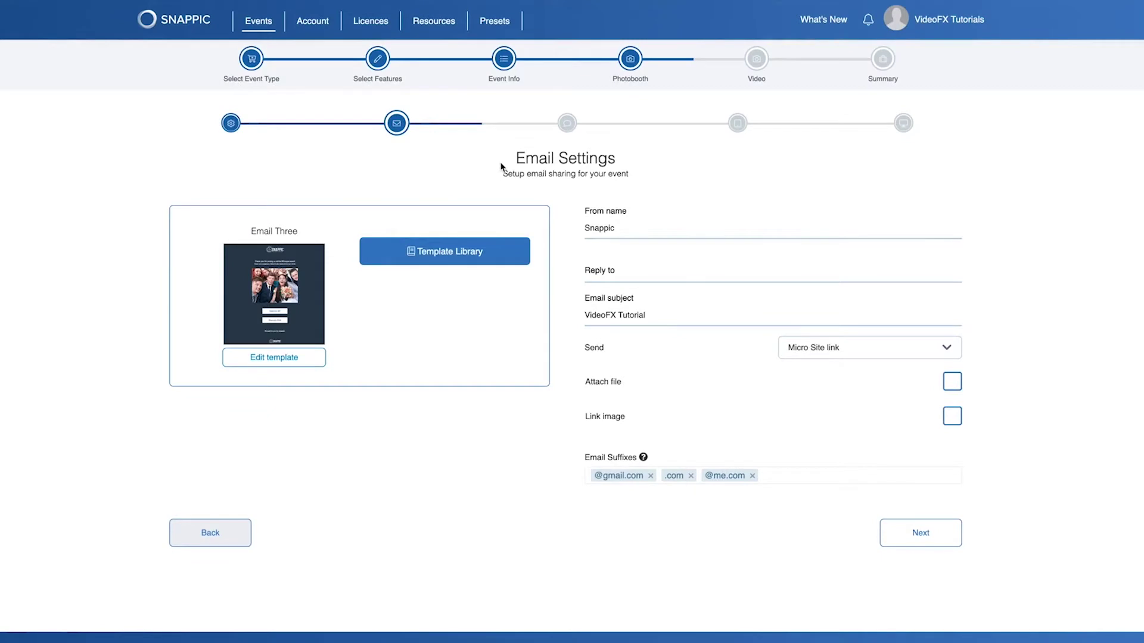
Open the Email Three template from the Template Library in the editor
click(448, 254)
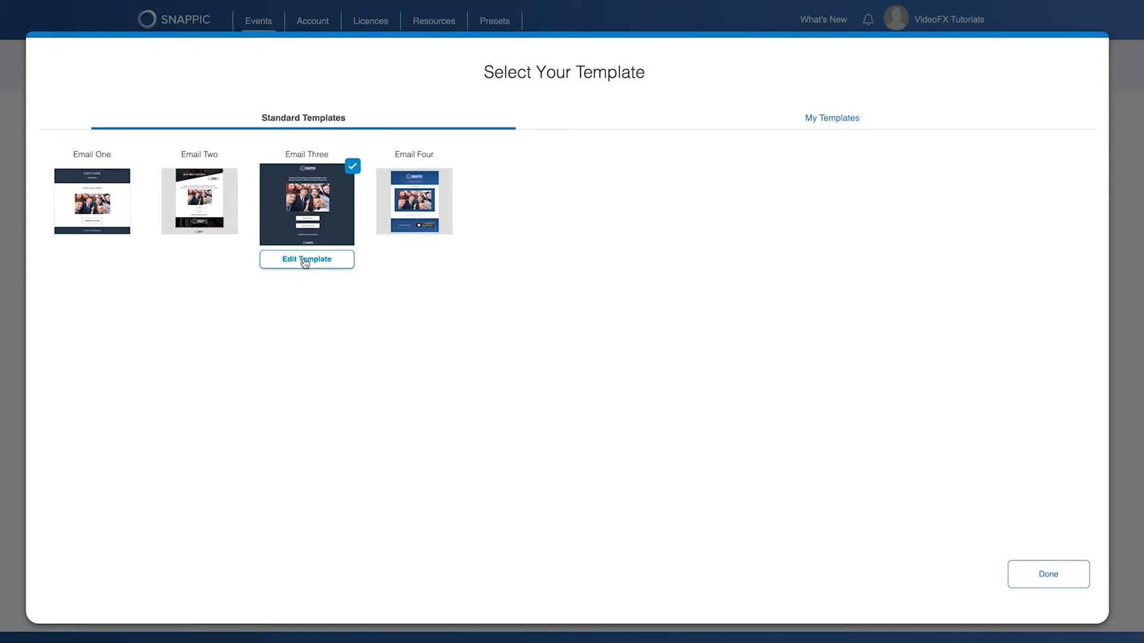
click(305, 260)
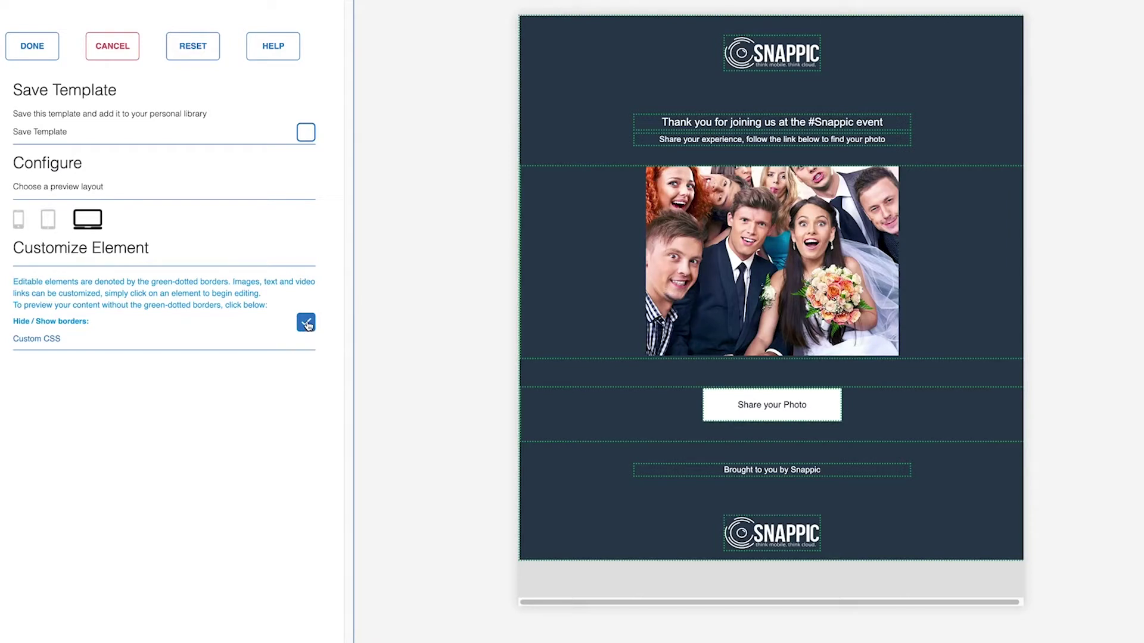
Replace the top Snappic logo with YourBrandHereLogo.png
click(306, 323)
click(306, 323)
click(783, 56)
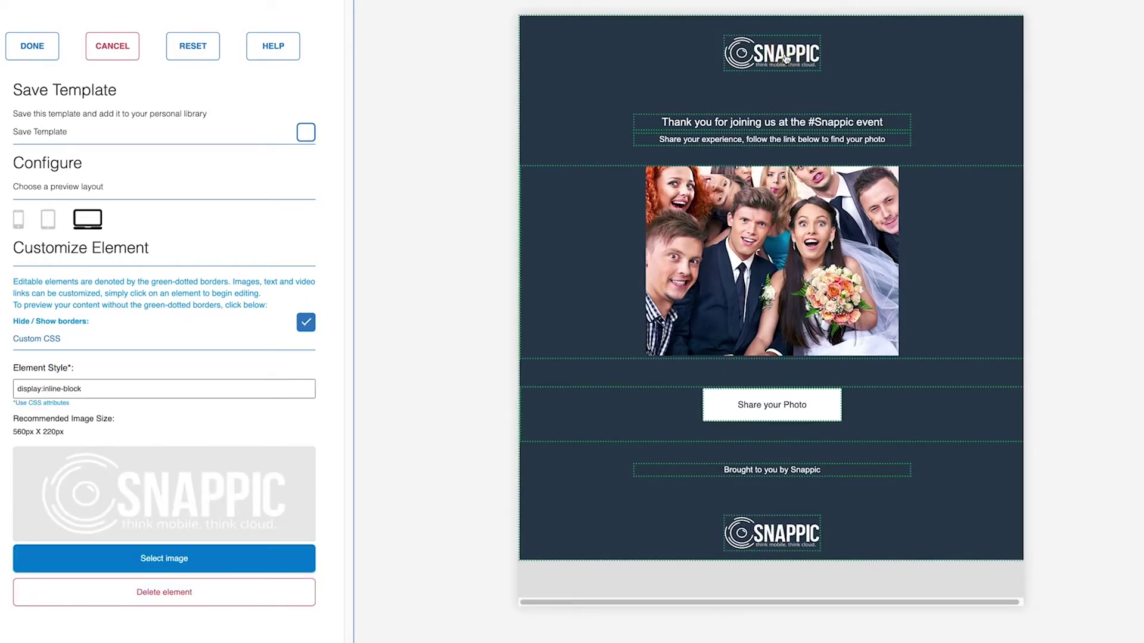
click(164, 559)
click(480, 300)
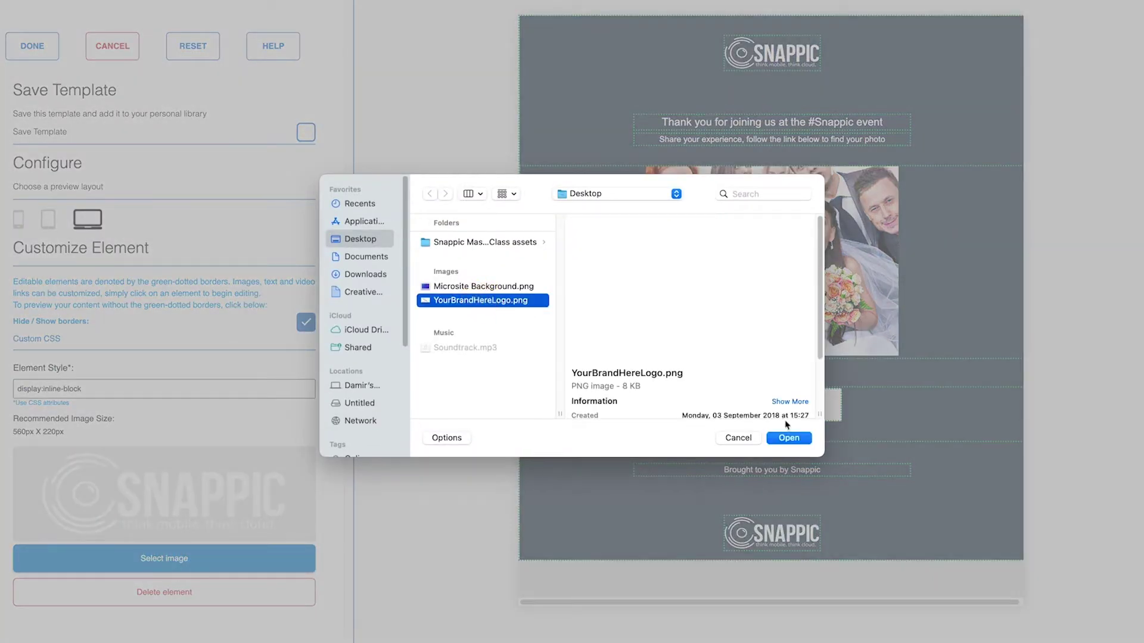
click(788, 438)
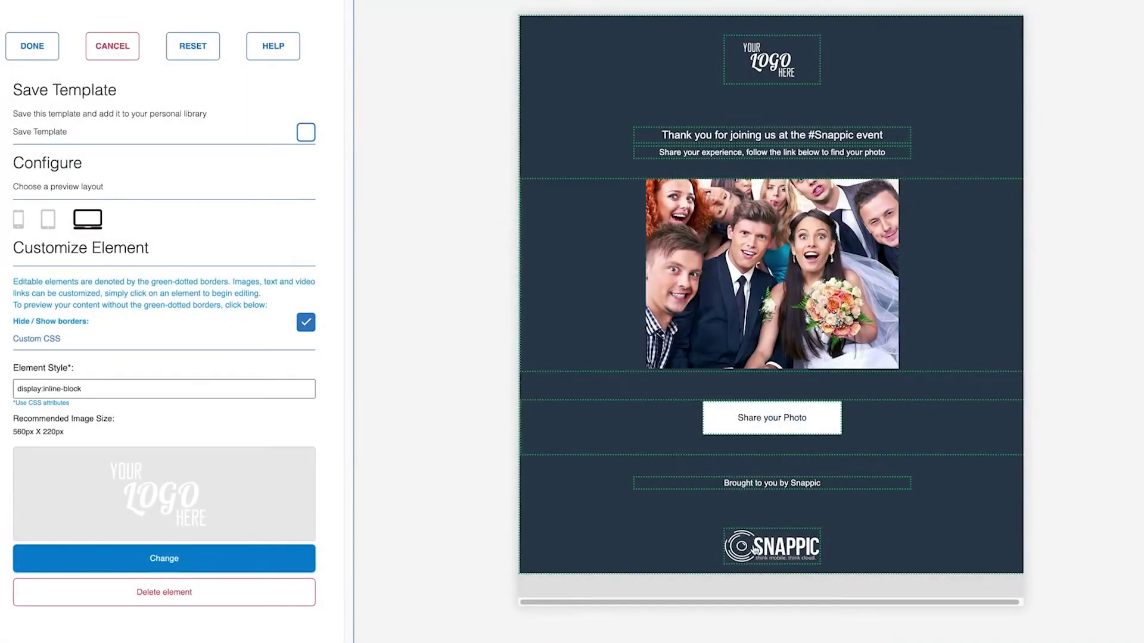
Replace the bottom logo with YourBrandHereLogo.png and save the email template
click(179, 556)
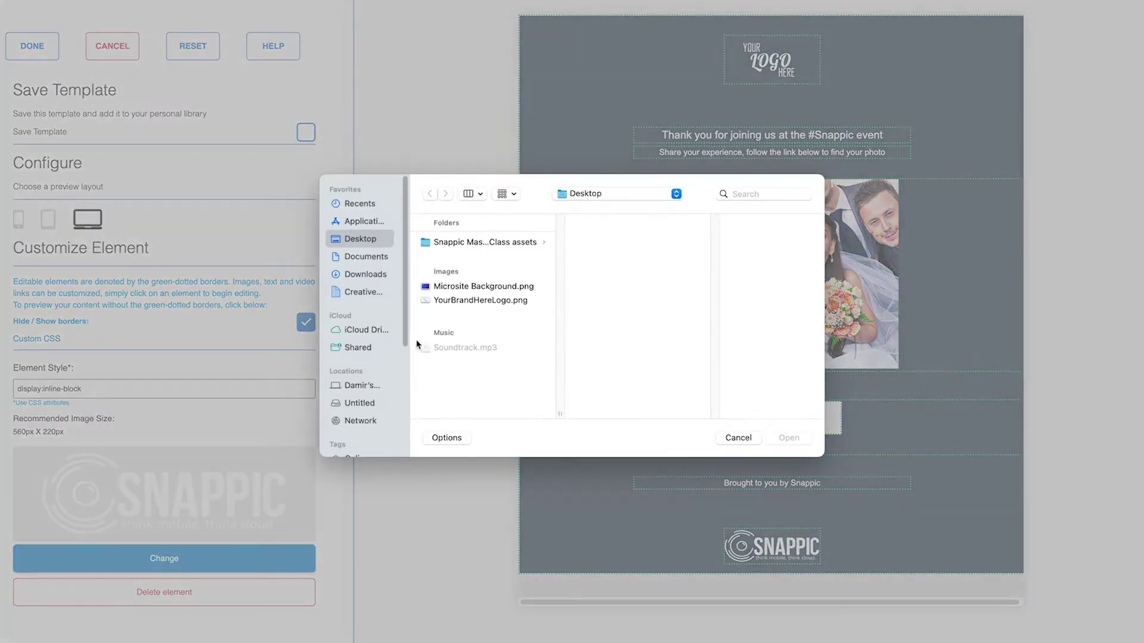
click(466, 300)
click(778, 439)
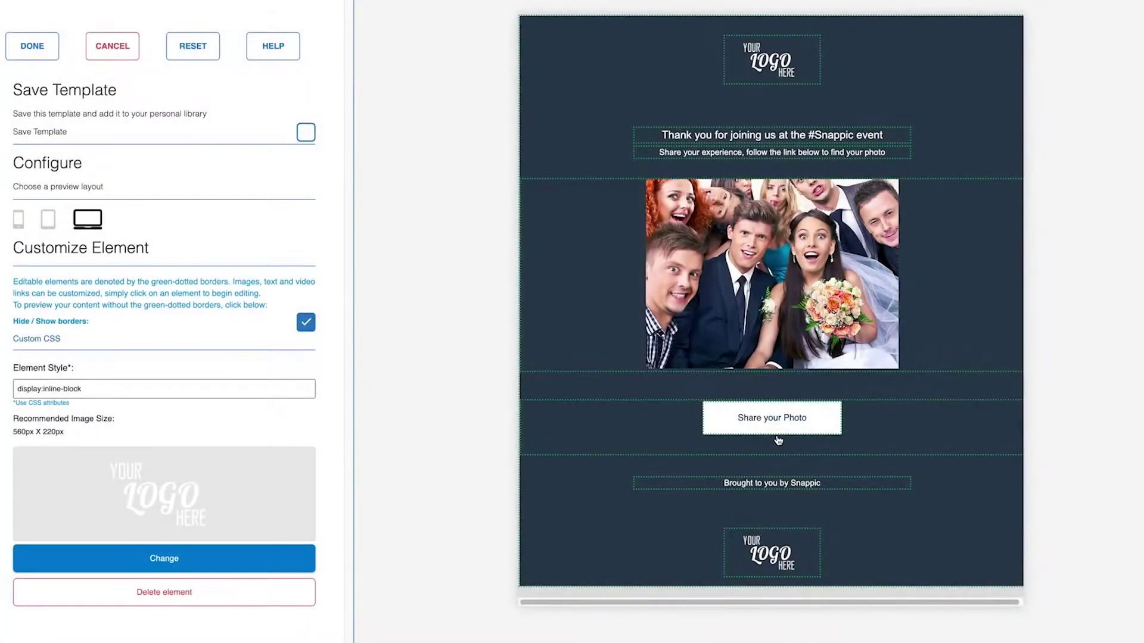
click(34, 47)
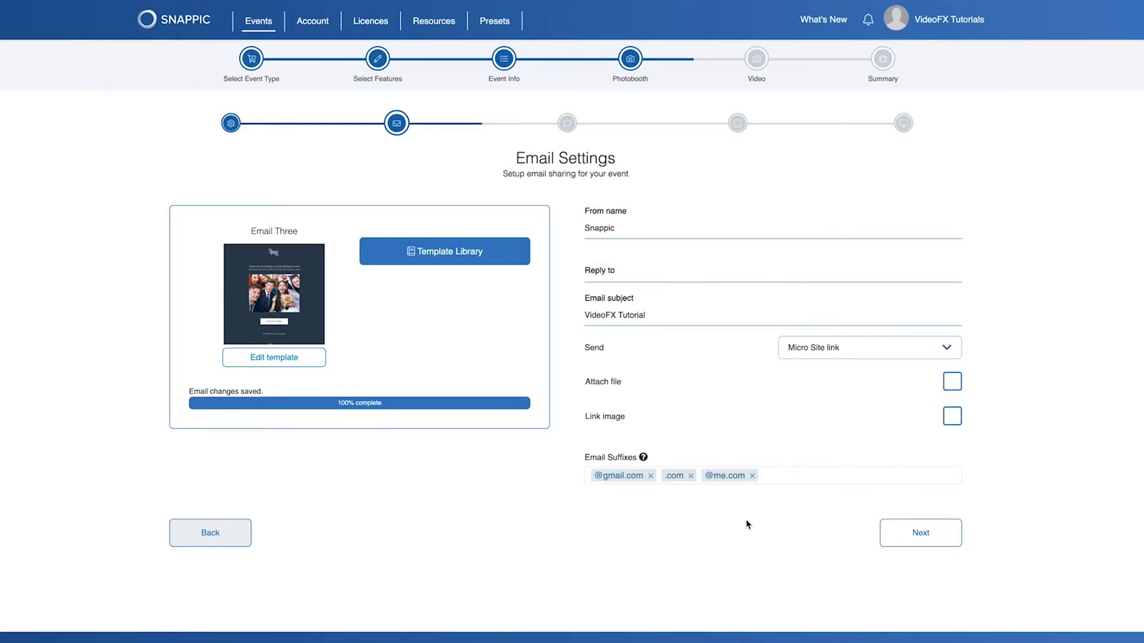
Keep emails sending the Micro Site link, with Attach file and Link image left off
click(798, 347)
click(850, 407)
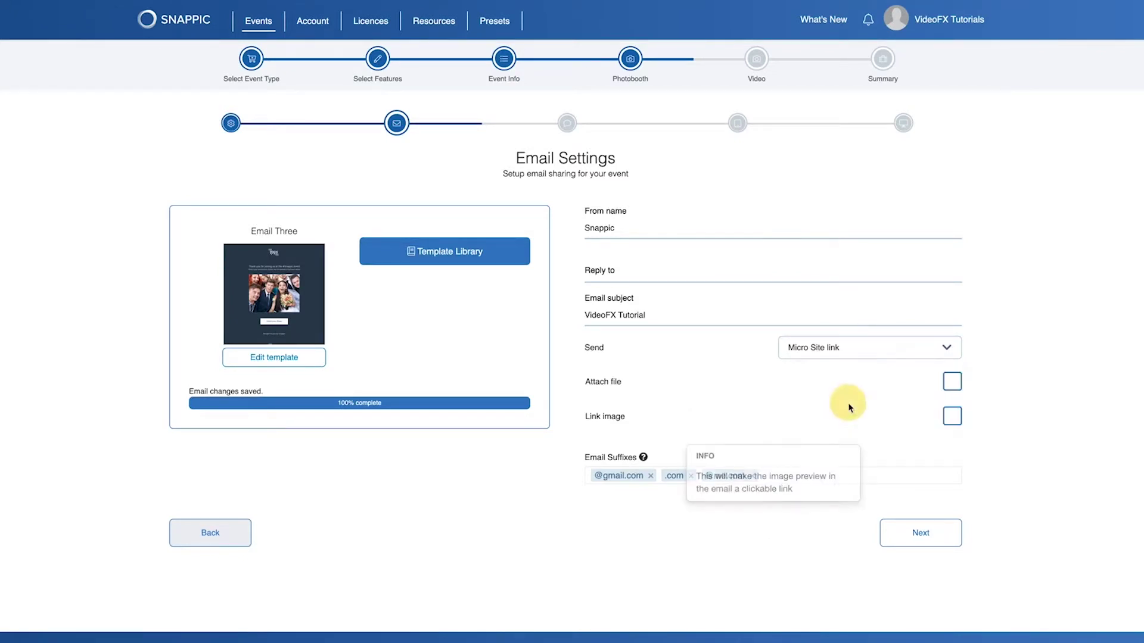
click(952, 382)
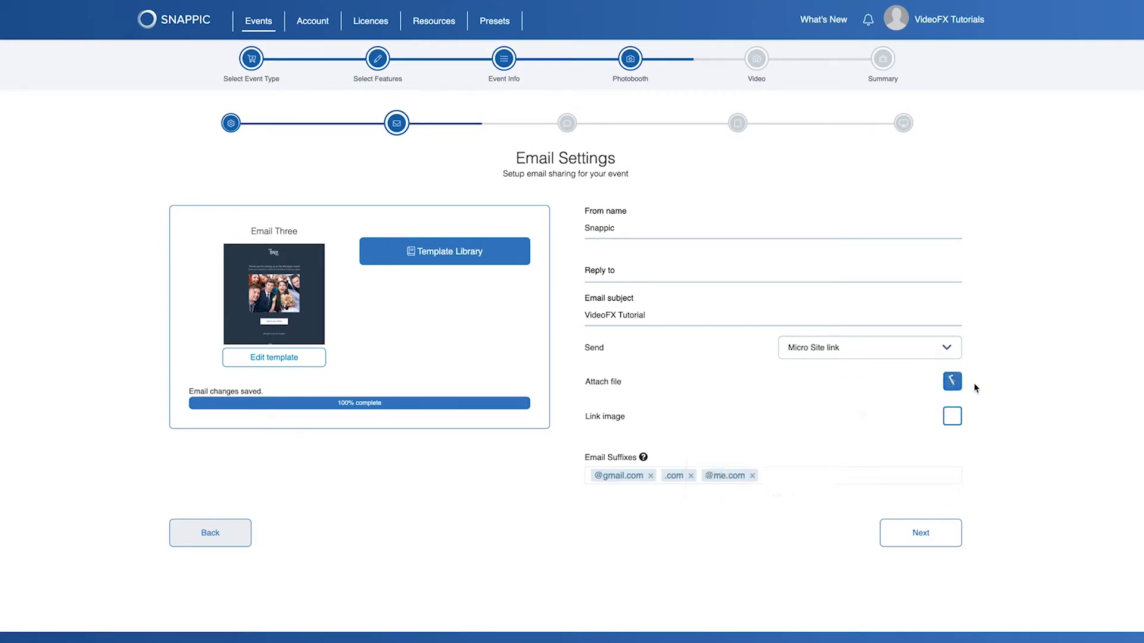
click(952, 382)
click(953, 417)
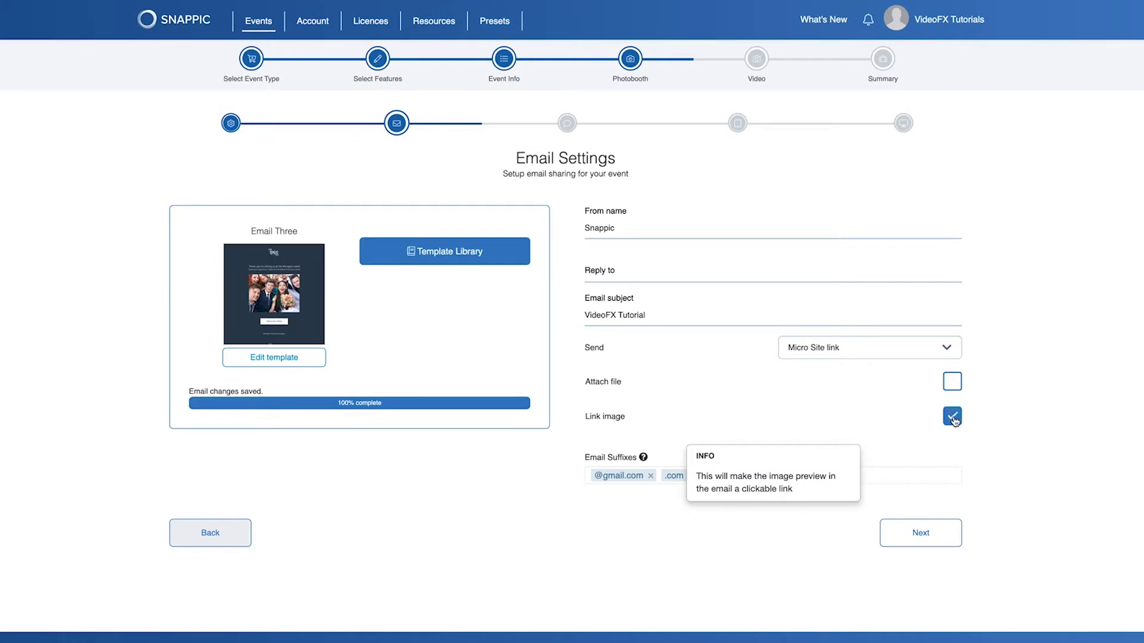
click(952, 418)
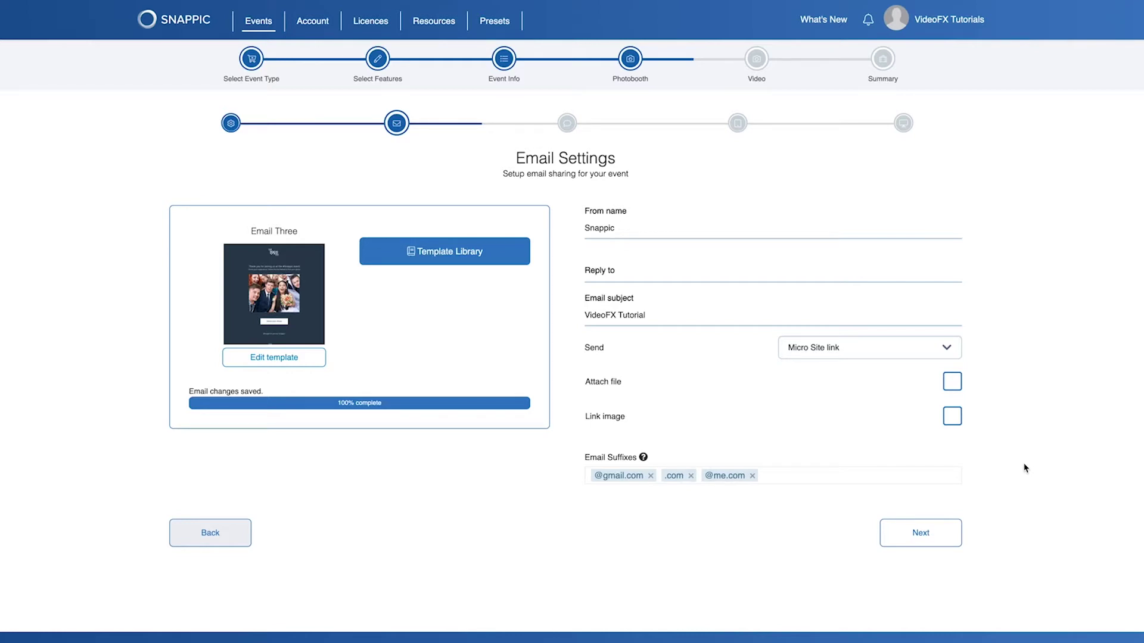
mouse_move(602, 384)
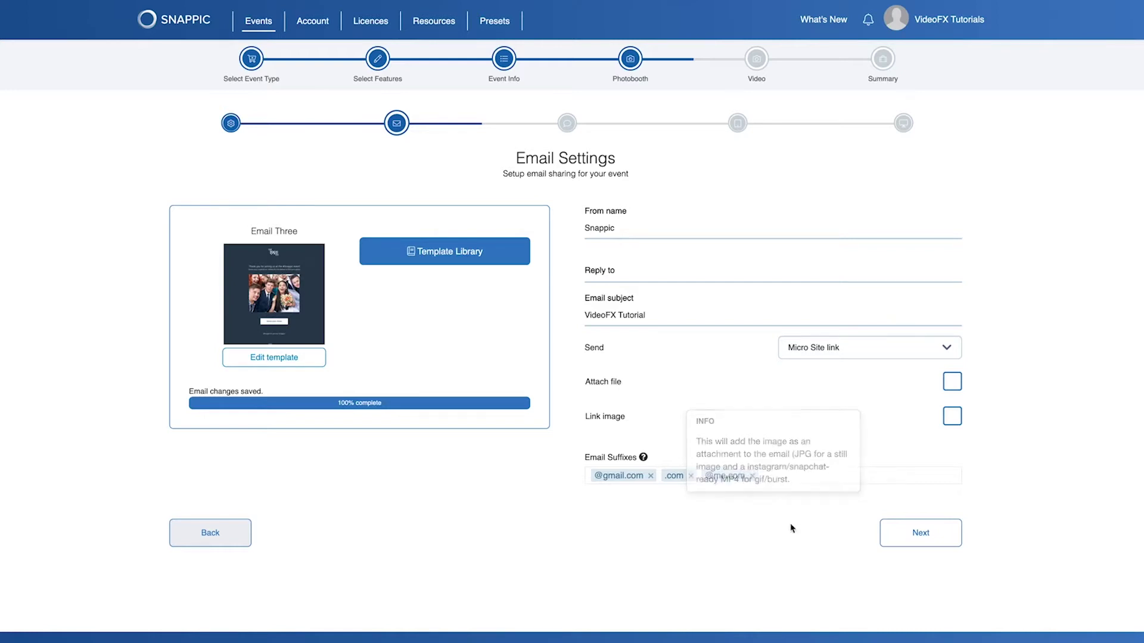
click(918, 539)
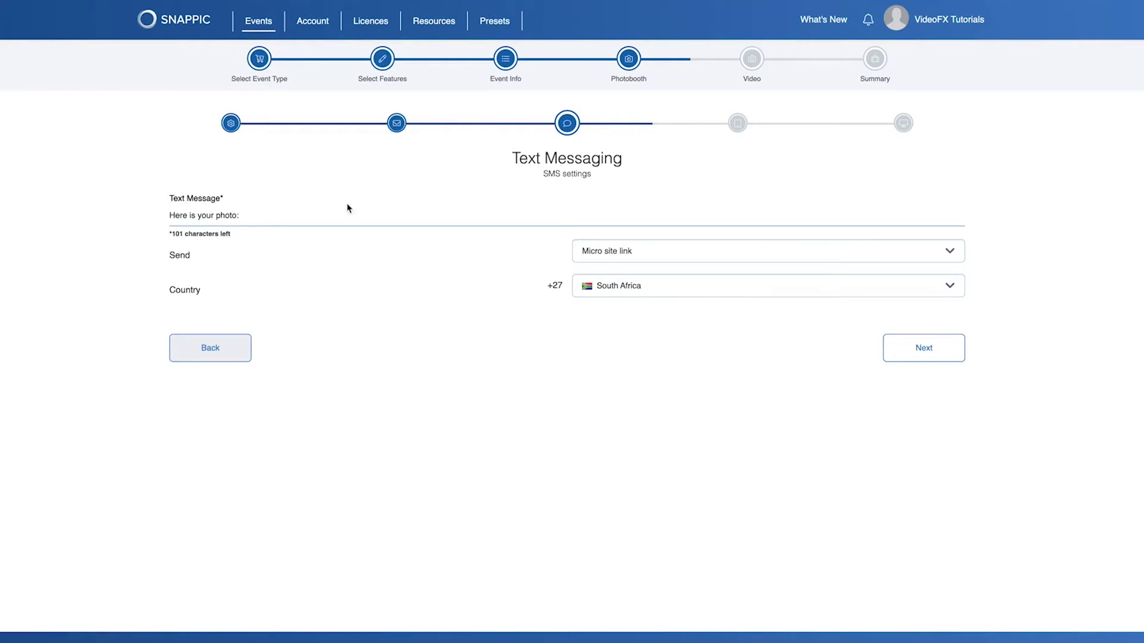
Change the SMS text to 'Here is your Video:'
click(236, 218)
text(Video:)
click(903, 347)
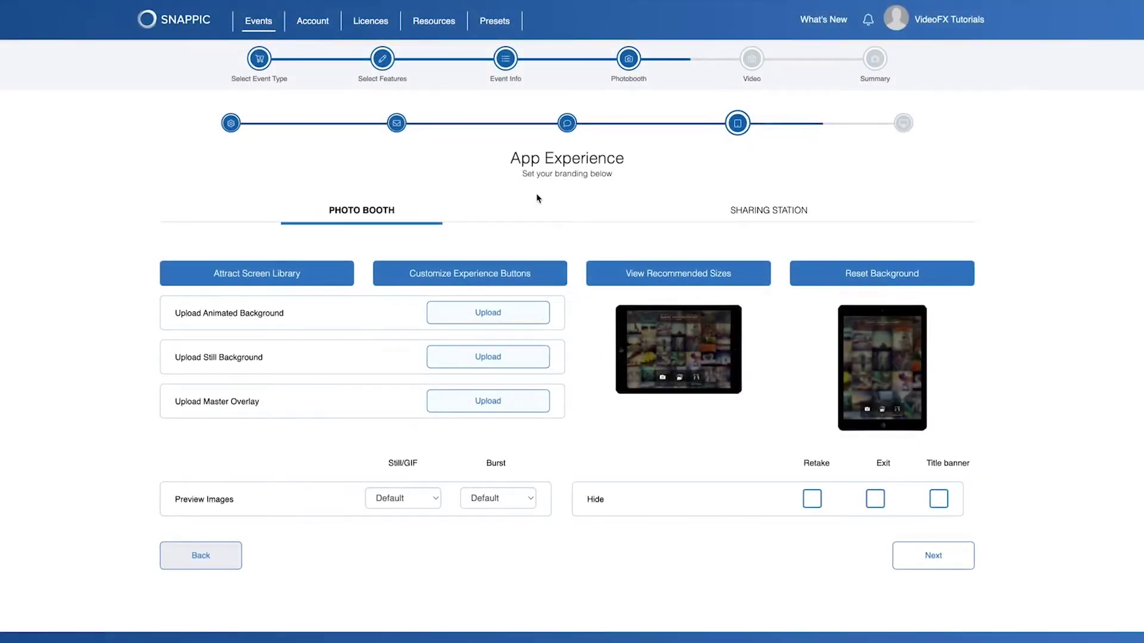
Use the 'Grab a prop' attract screen with the Retake and Exit buttons hidden
click(255, 273)
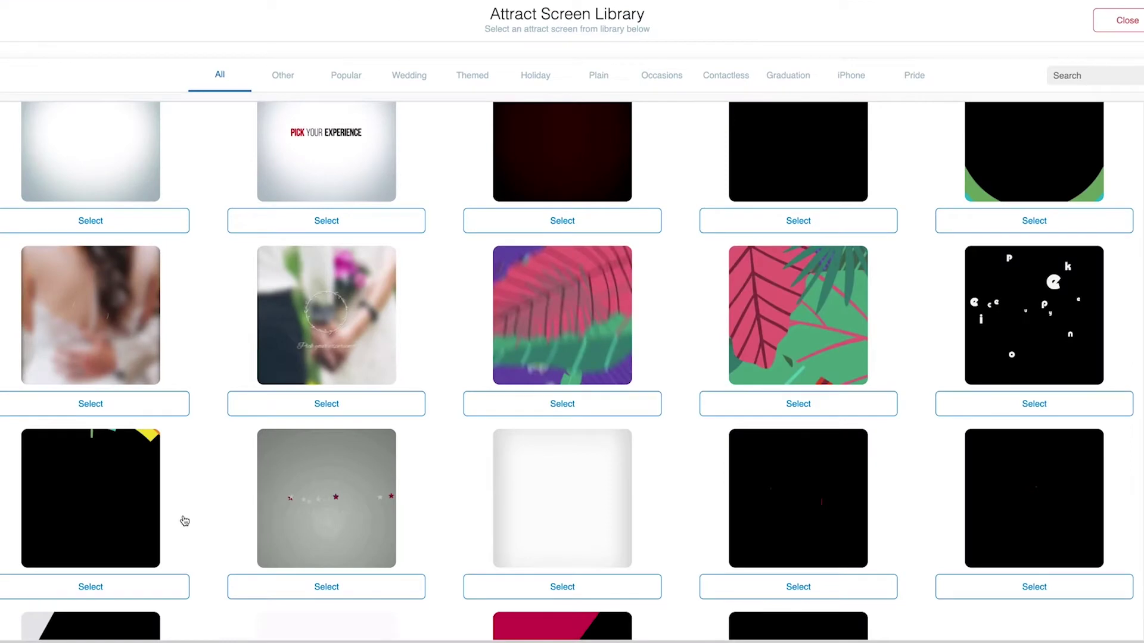
click(100, 588)
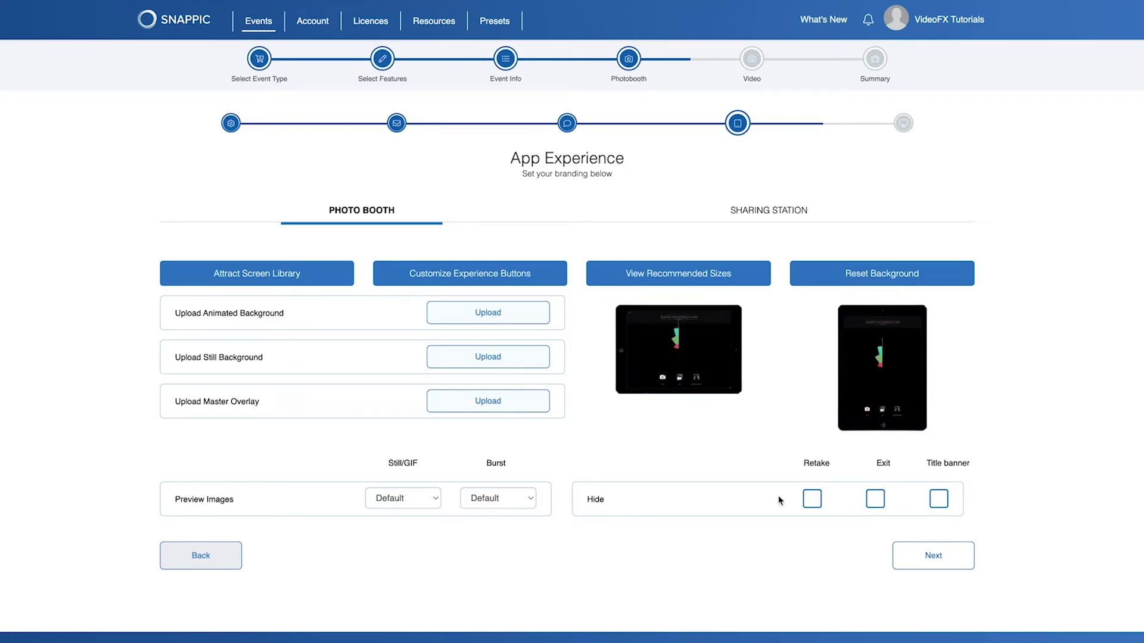
click(812, 500)
click(873, 500)
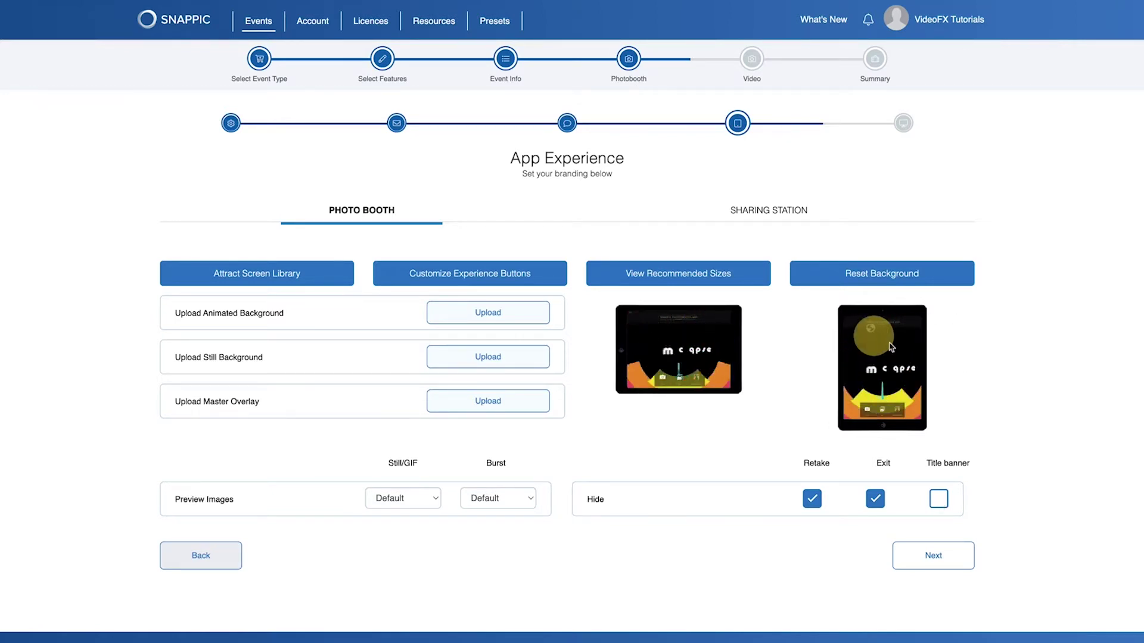
click(940, 499)
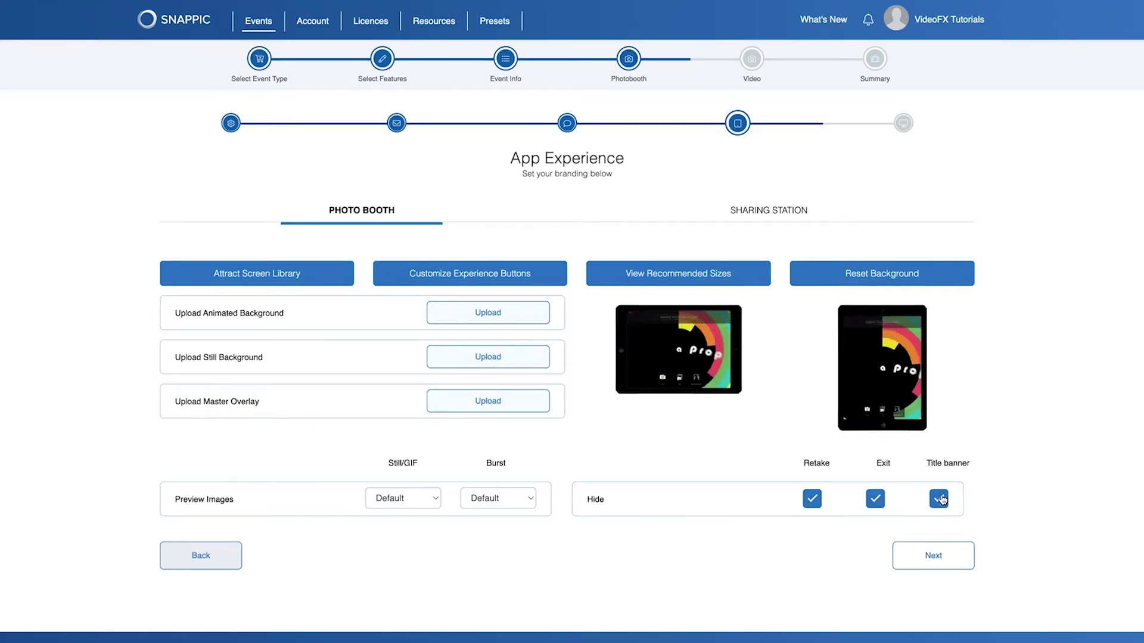
click(939, 499)
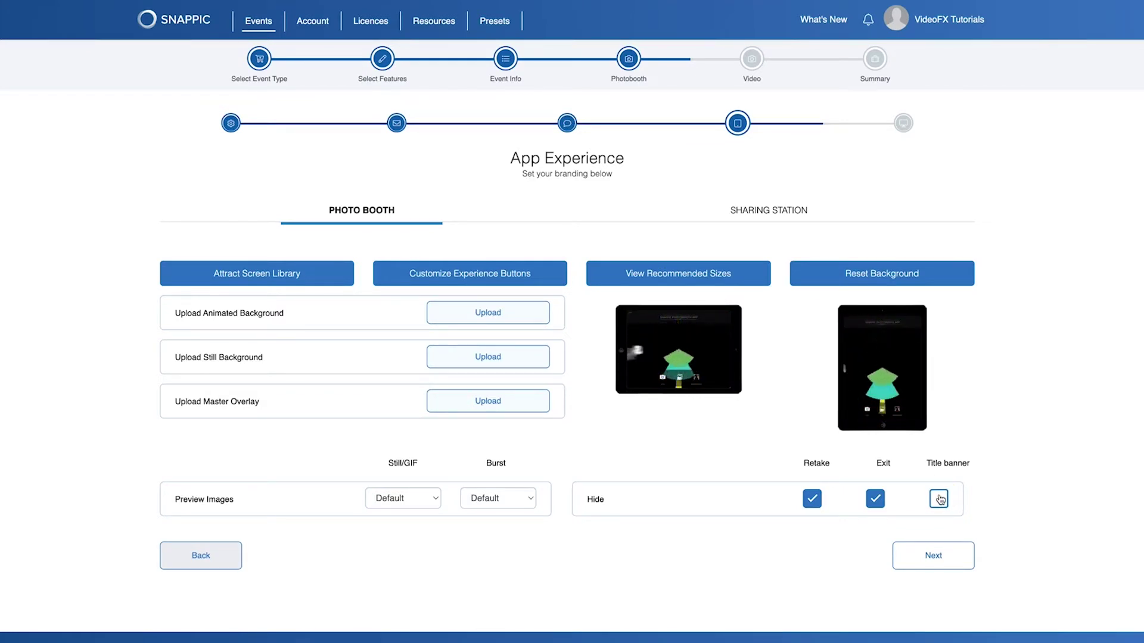
click(934, 556)
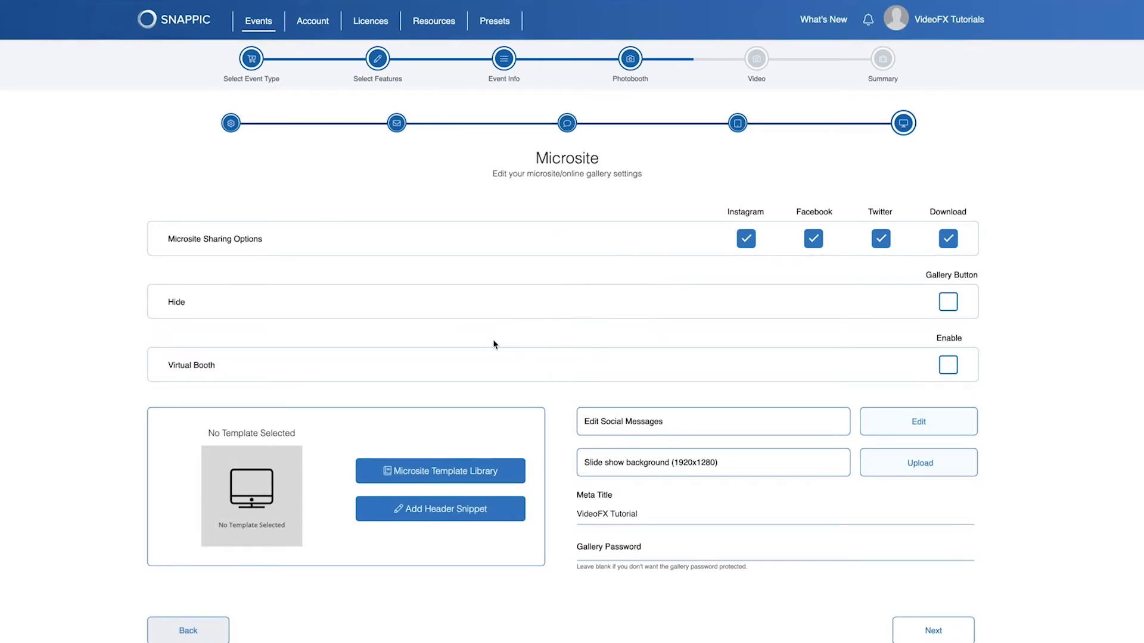
Choose the New York template from the Microsite Template Library and edit it
click(453, 469)
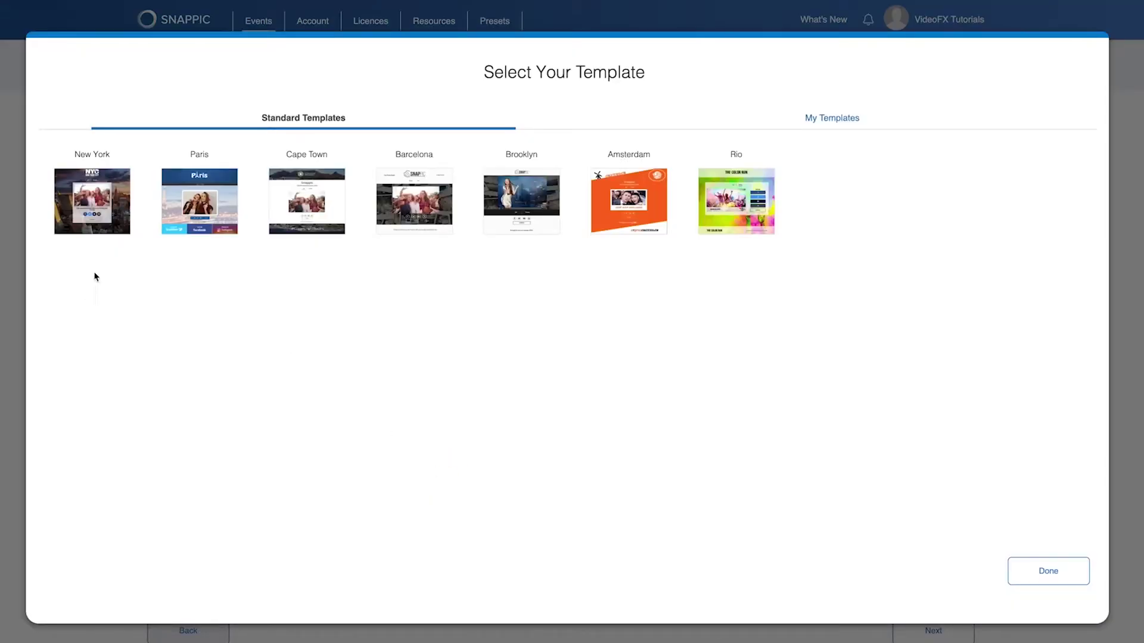
click(93, 210)
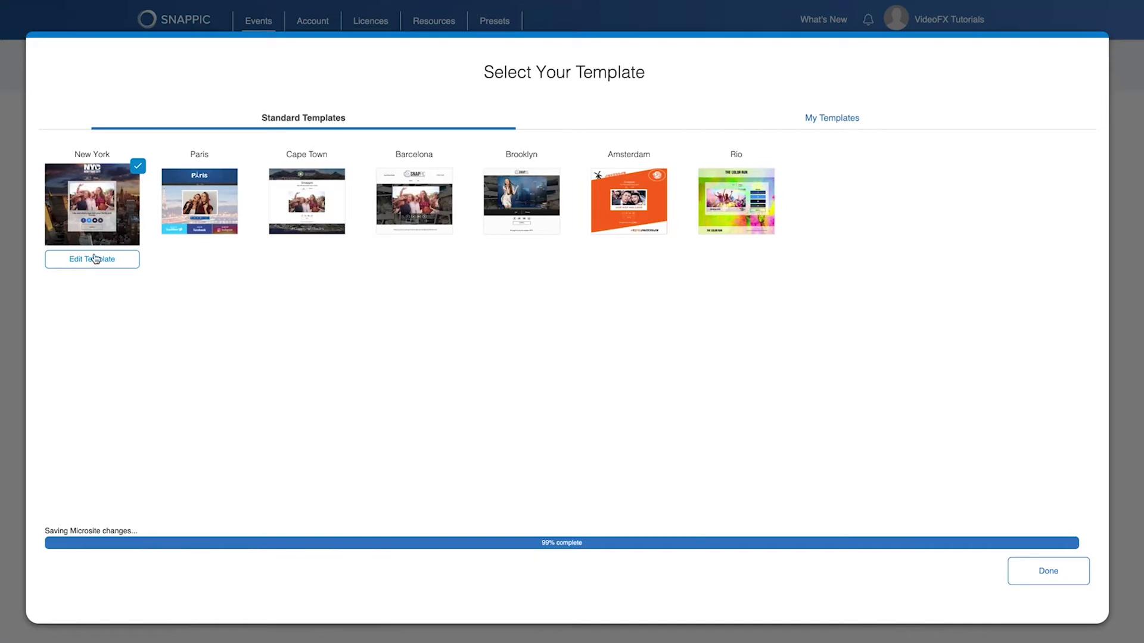
click(94, 258)
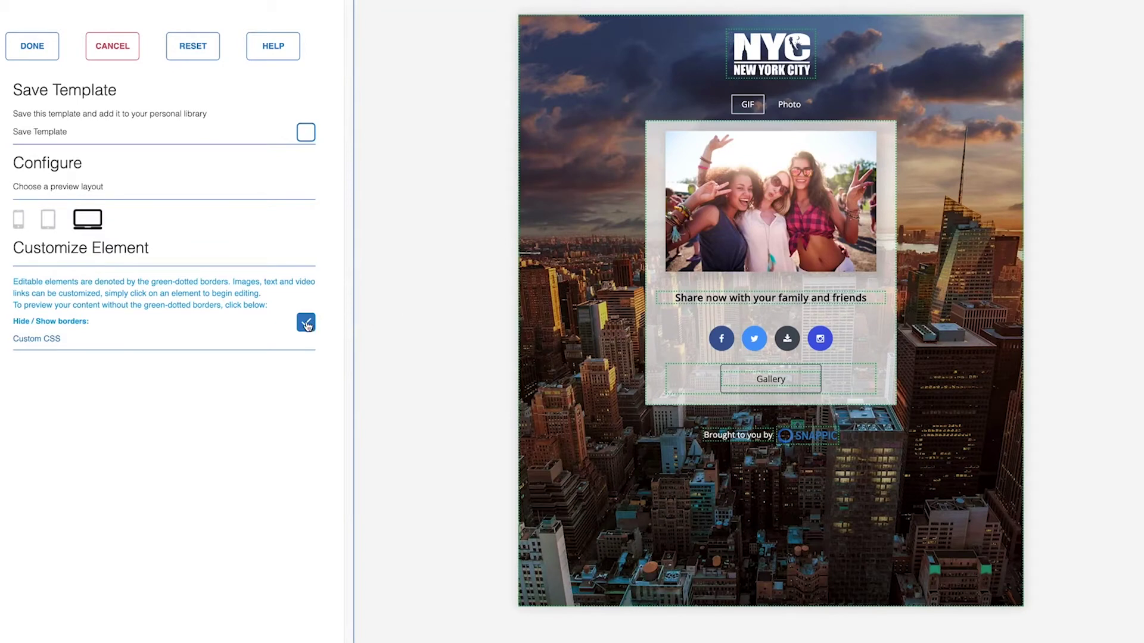
Replace the NYC main logo with YourBrandHereLogo.png
click(307, 325)
click(306, 325)
click(731, 77)
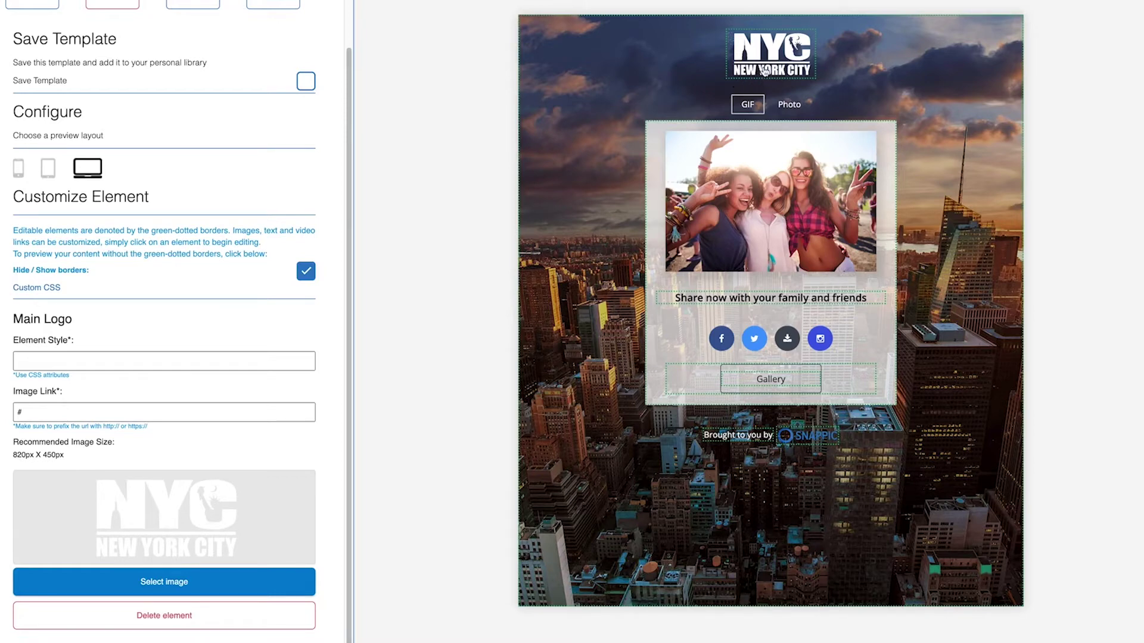
click(182, 579)
click(486, 301)
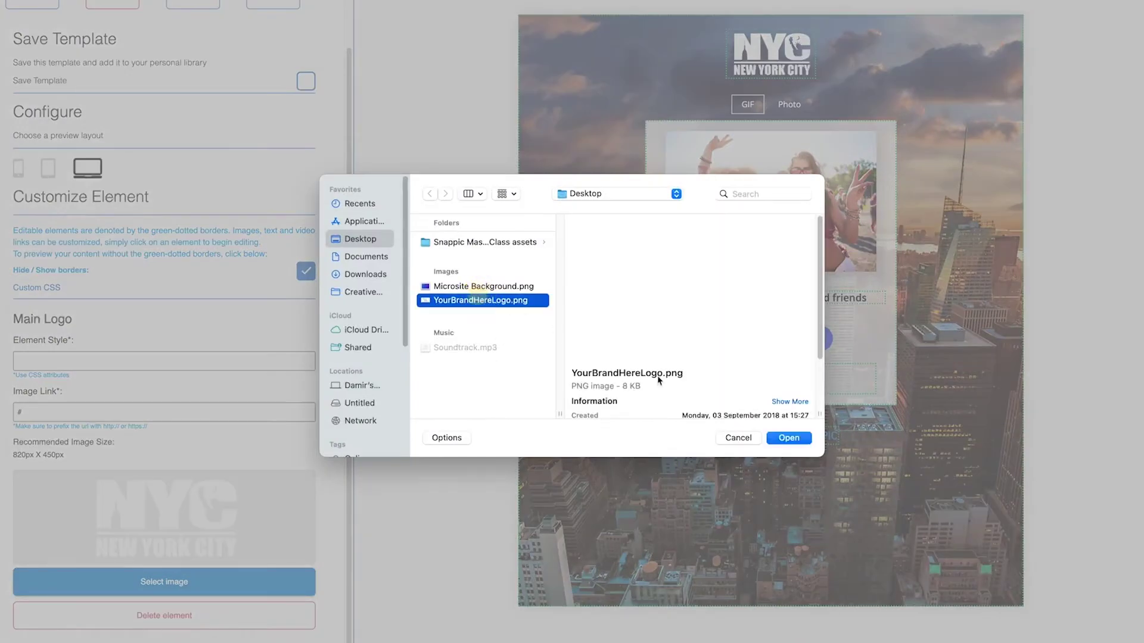
click(792, 440)
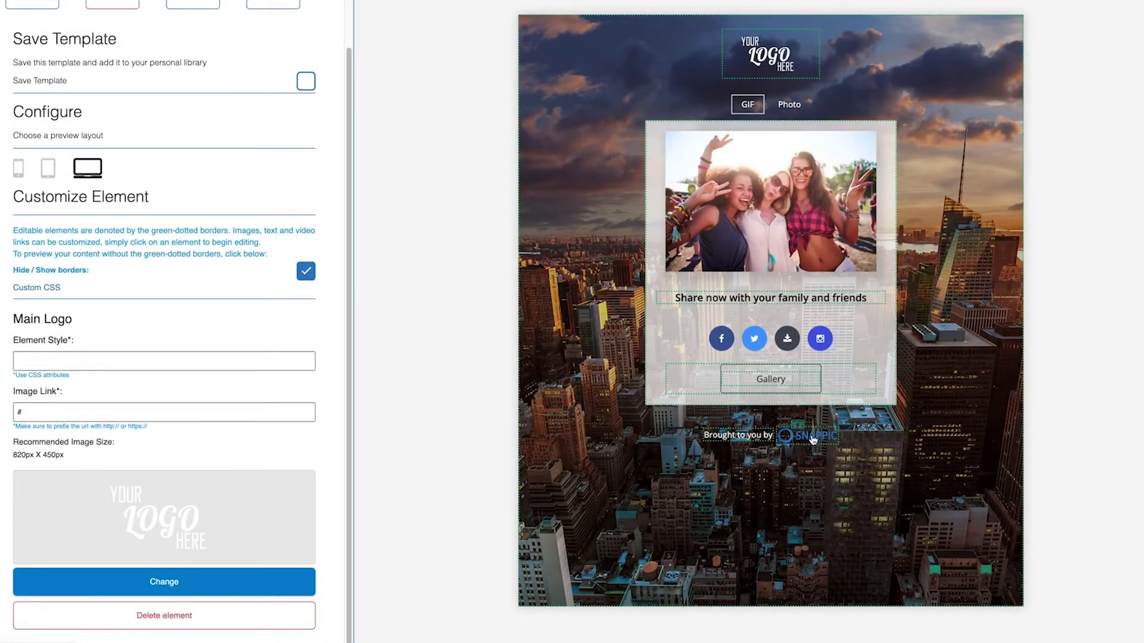
Replace the SNAPPIC footer logo with YourBrandHereLogo.png and save the microsite
click(810, 437)
click(196, 587)
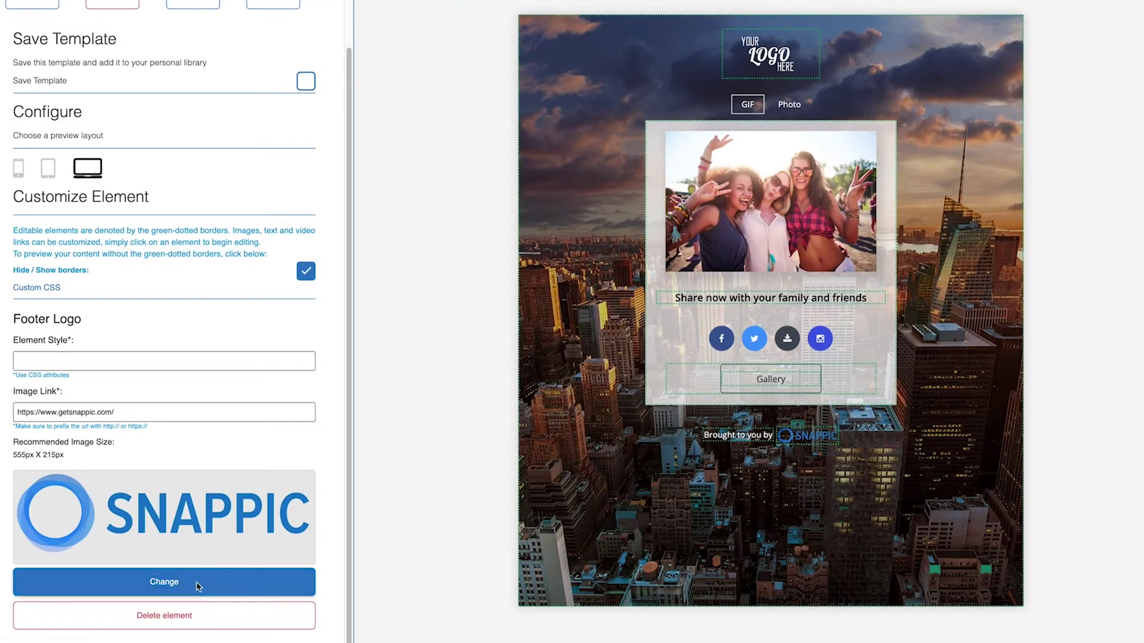
click(462, 300)
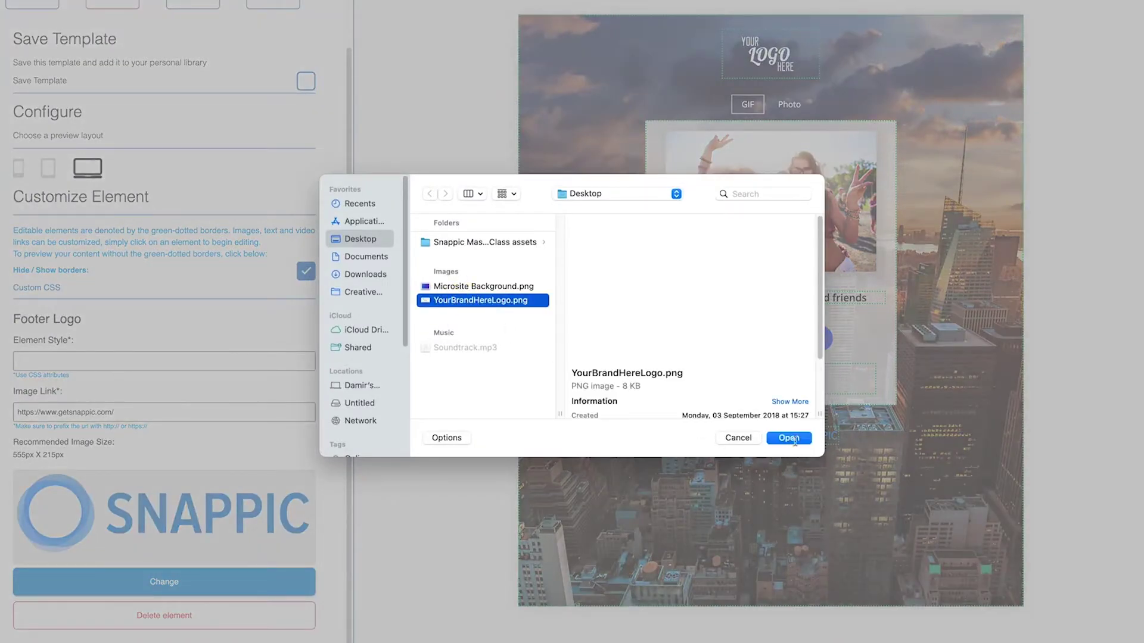
click(792, 439)
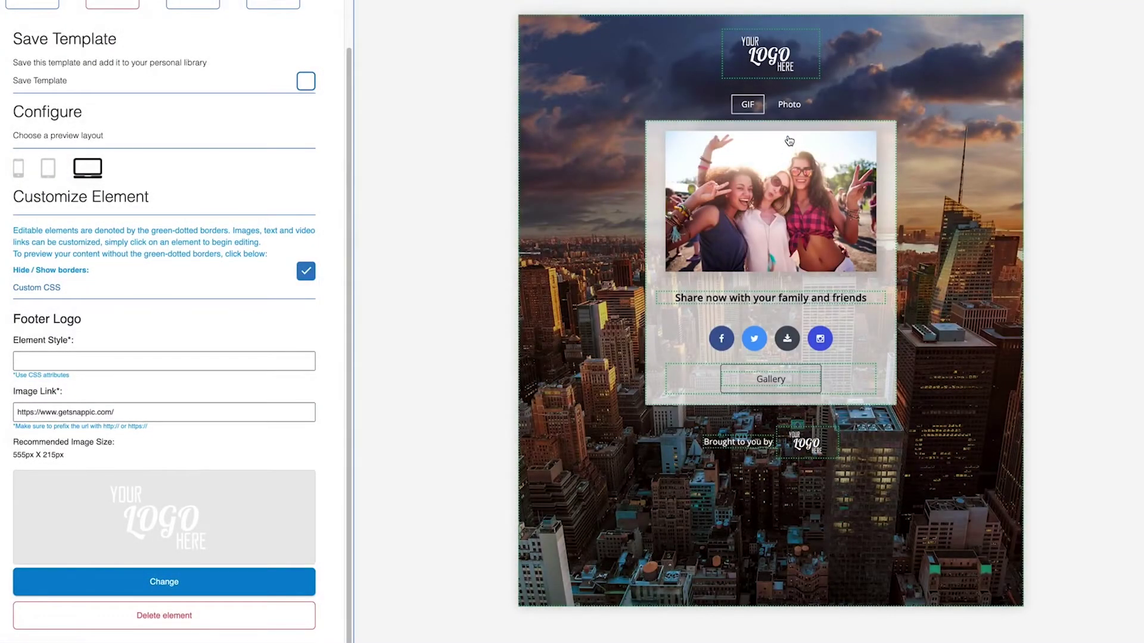
scroll(83, 44, up, 2)
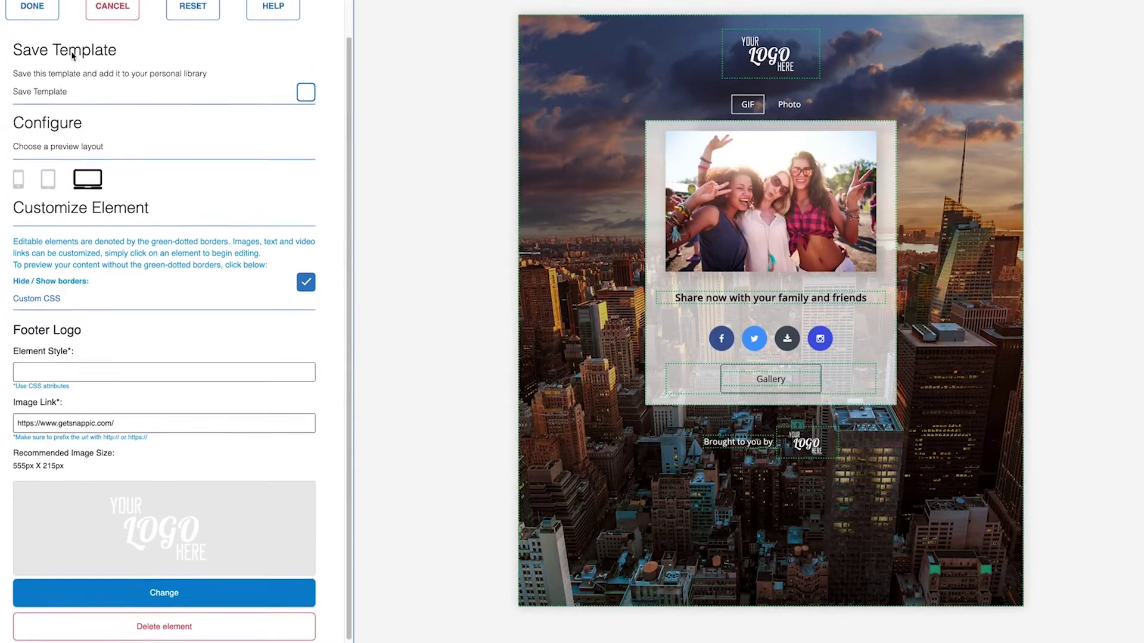
click(33, 43)
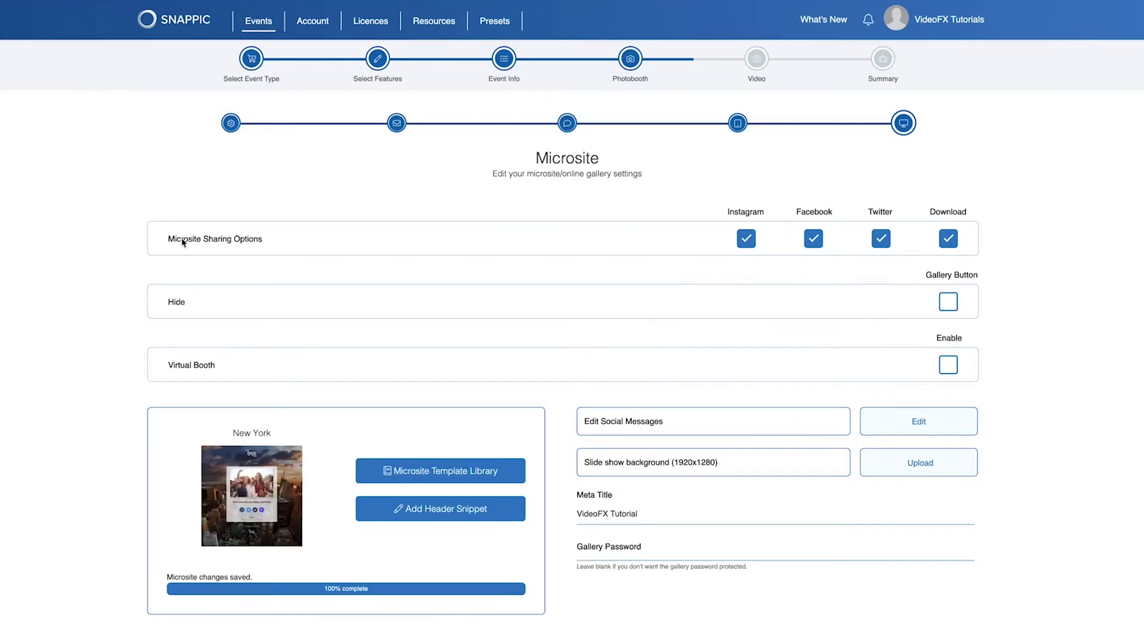
Tick Hide for the microsite's Gallery Button and continue to the Video Template Chooser
drag(169, 240, 266, 237)
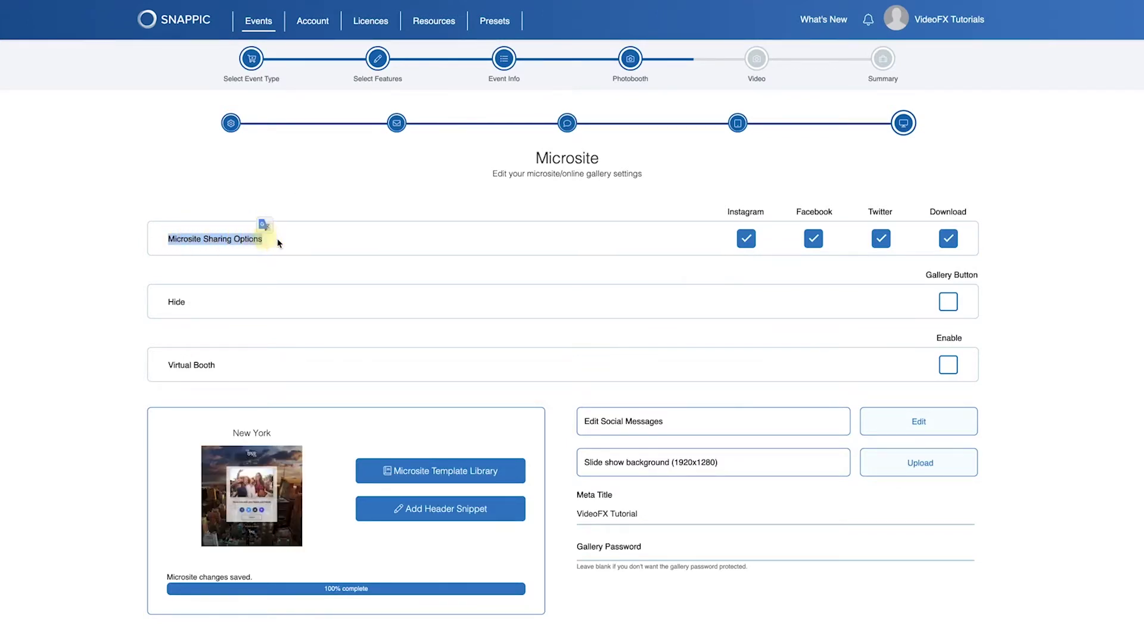
click(175, 320)
drag(165, 306, 187, 302)
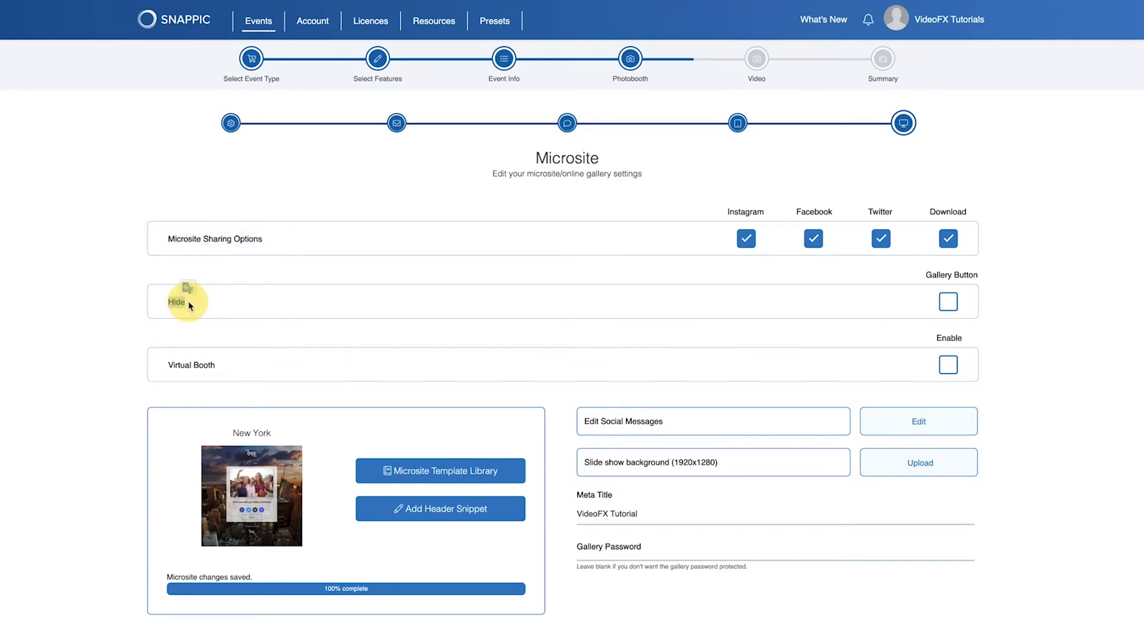
click(947, 303)
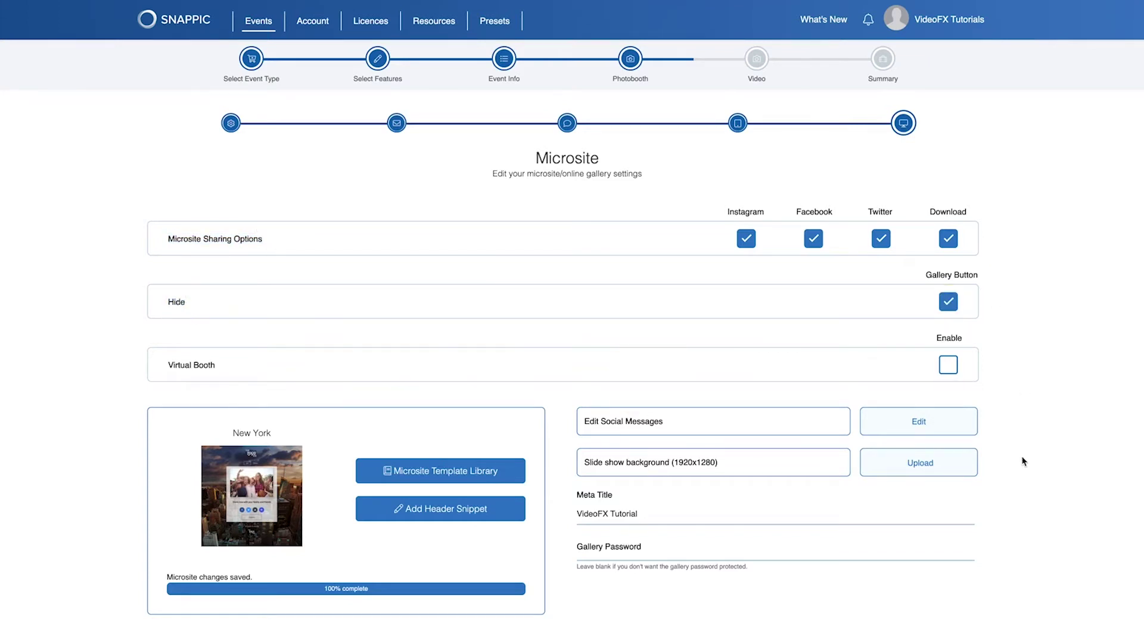
scroll(1023, 455, down, 2)
scroll(1022, 463, down, 2)
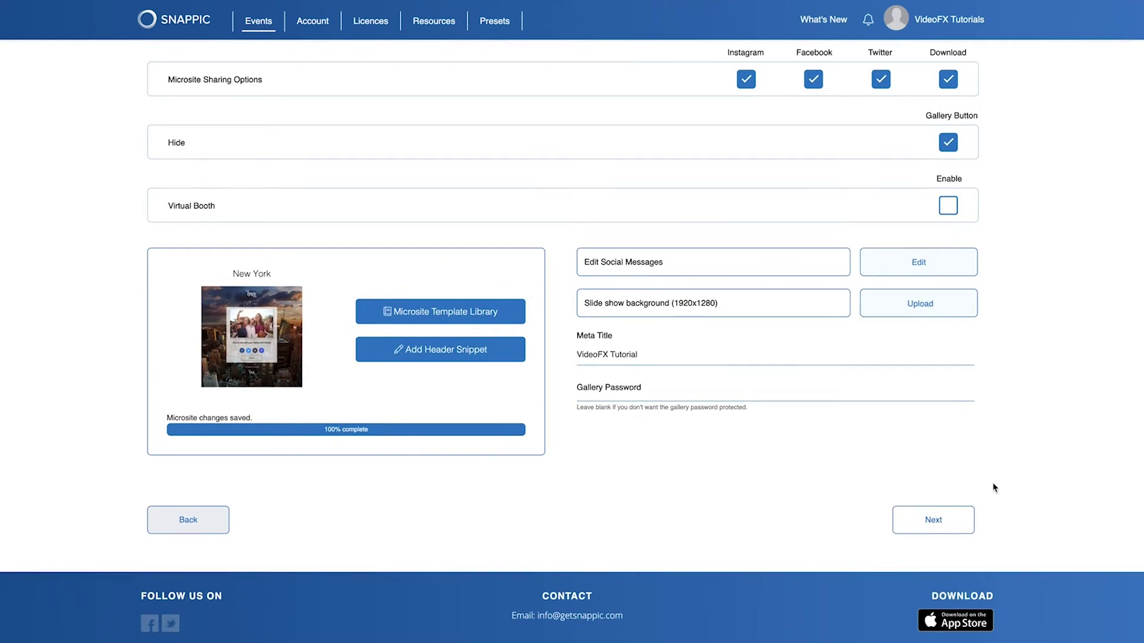
click(931, 522)
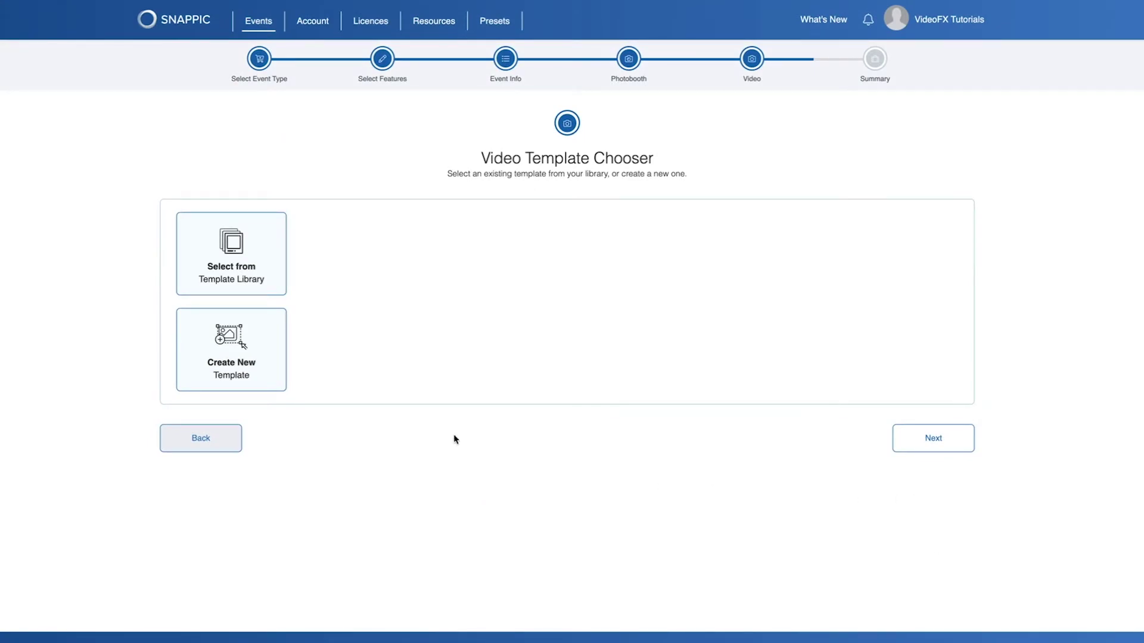
Start a new video template and title it 'VideoFX Template'
click(232, 364)
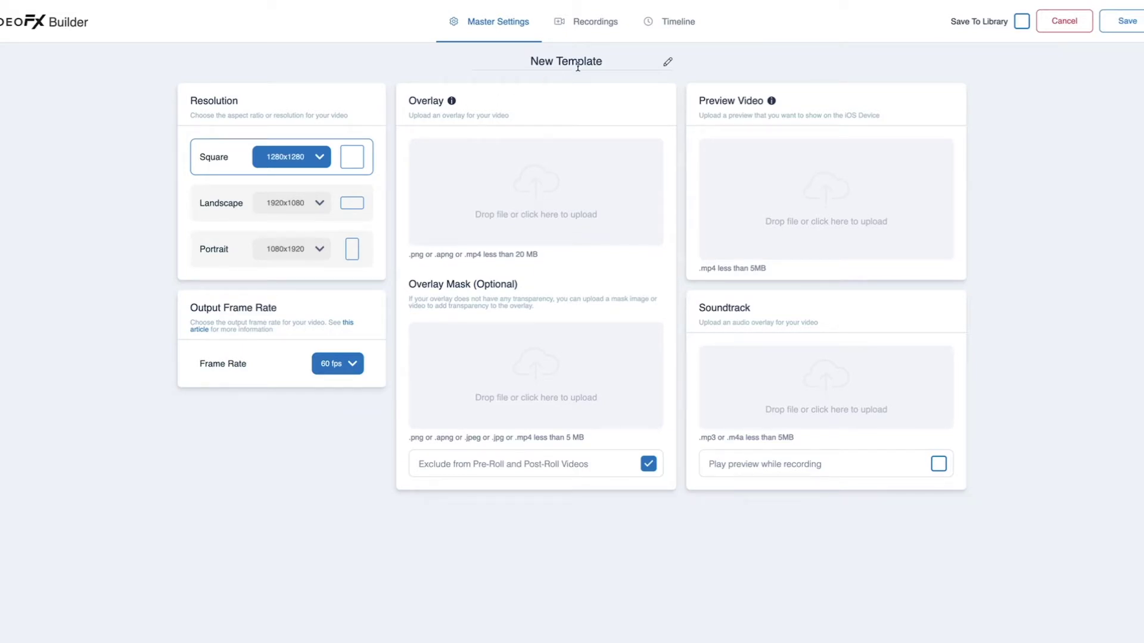
drag(603, 60, 523, 59)
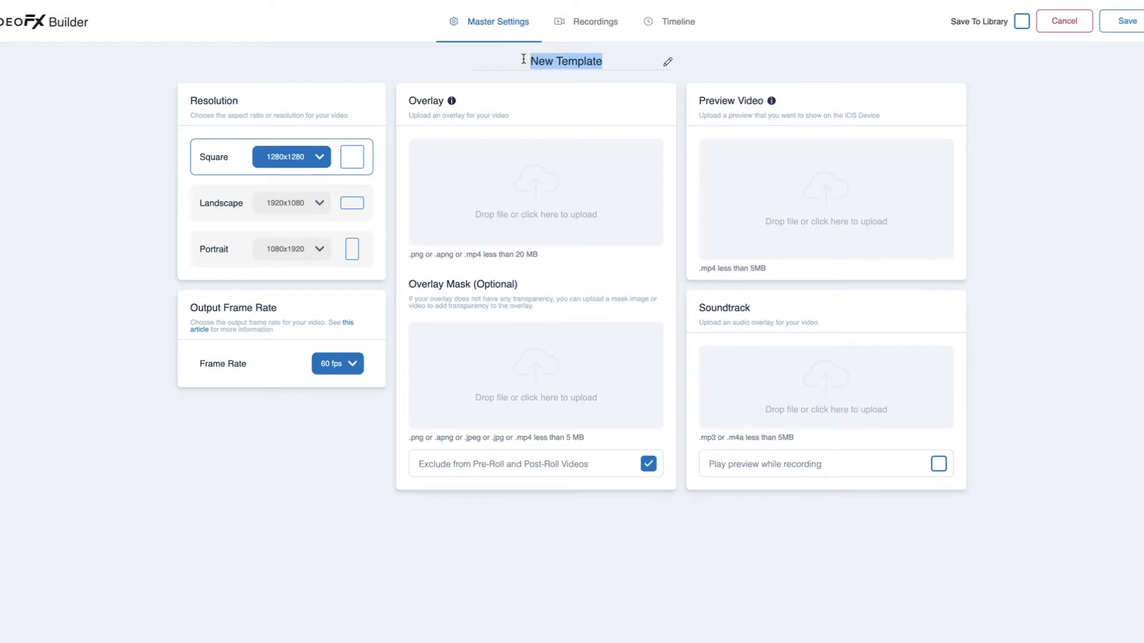
text(VideoFX T)
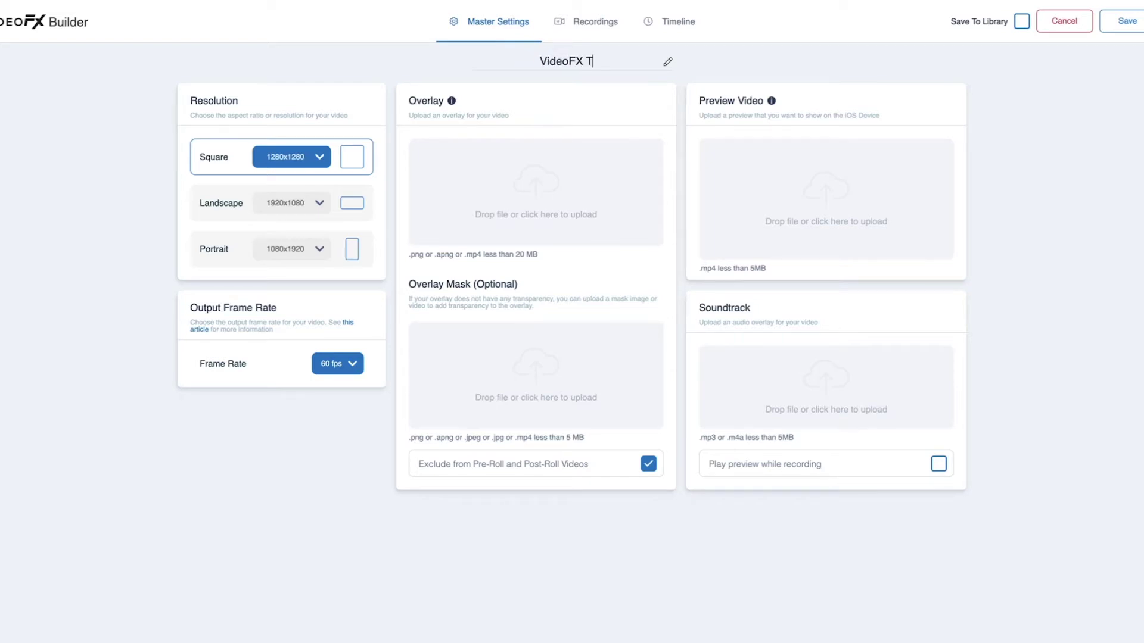
text(emplate)
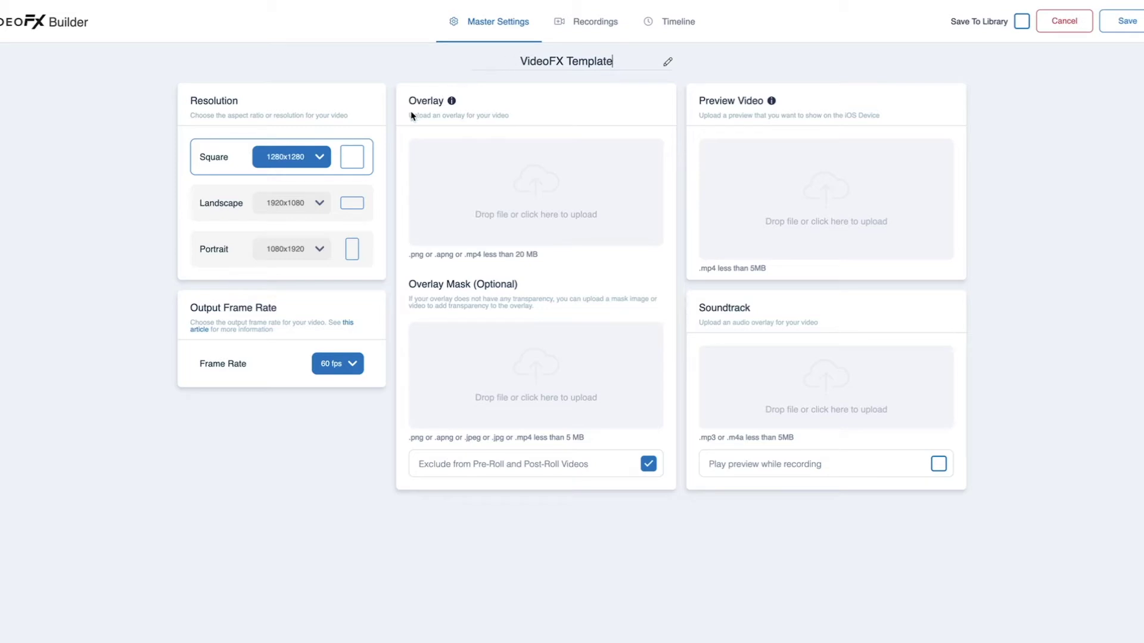
Keep the square 1280x1280 resolution and set the output frame rate to 30 fps
click(214, 158)
click(320, 160)
click(320, 160)
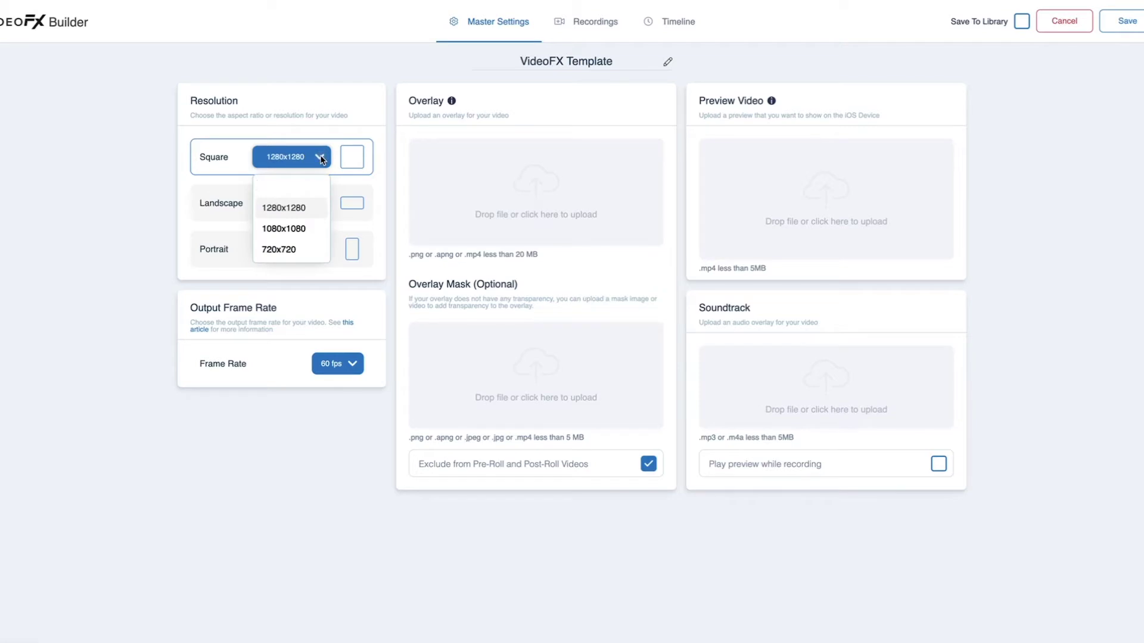
click(320, 159)
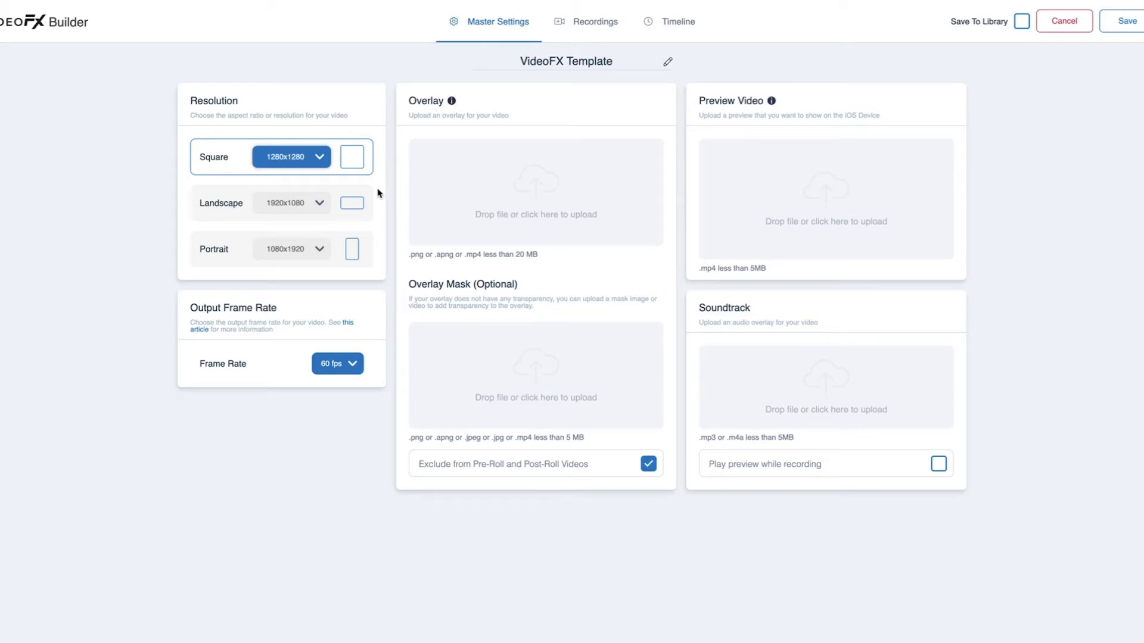
click(352, 367)
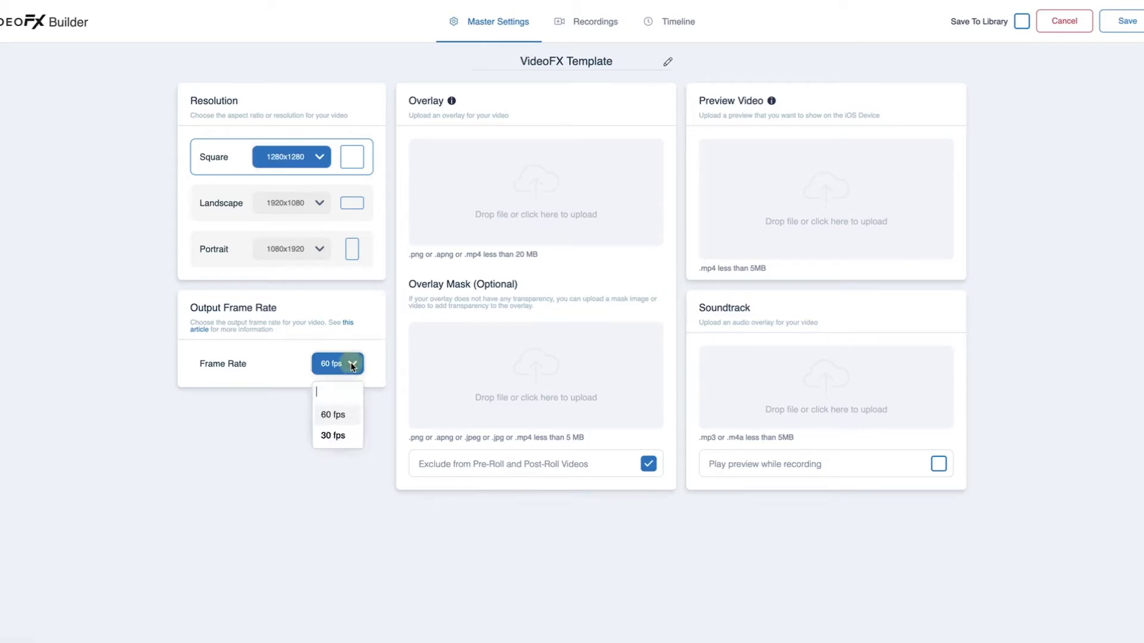
click(334, 436)
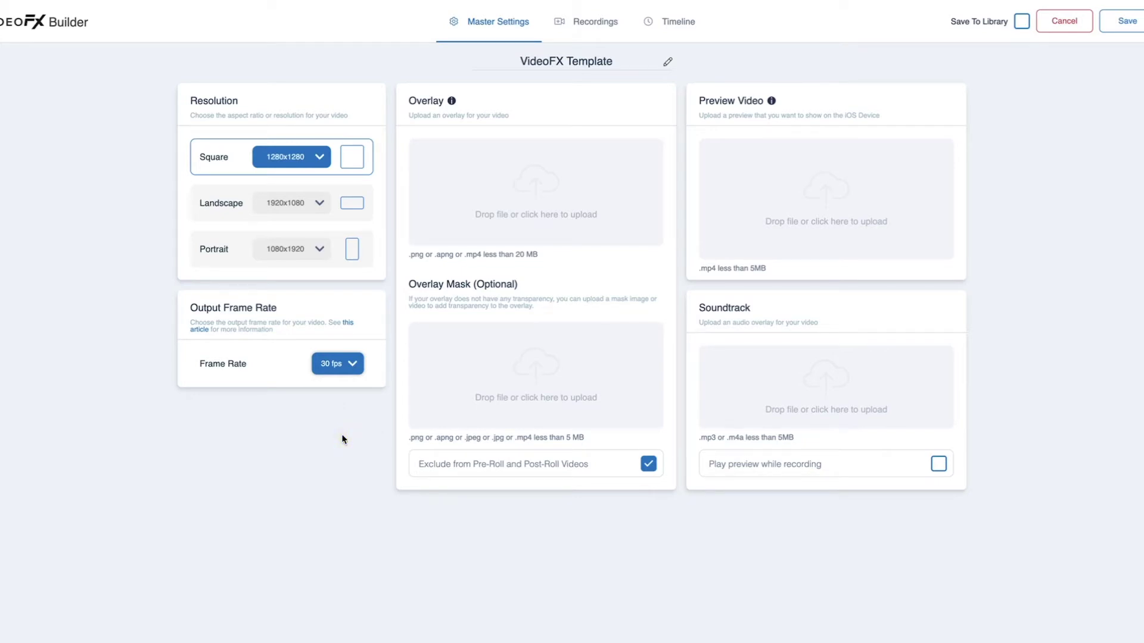
drag(327, 323, 362, 334)
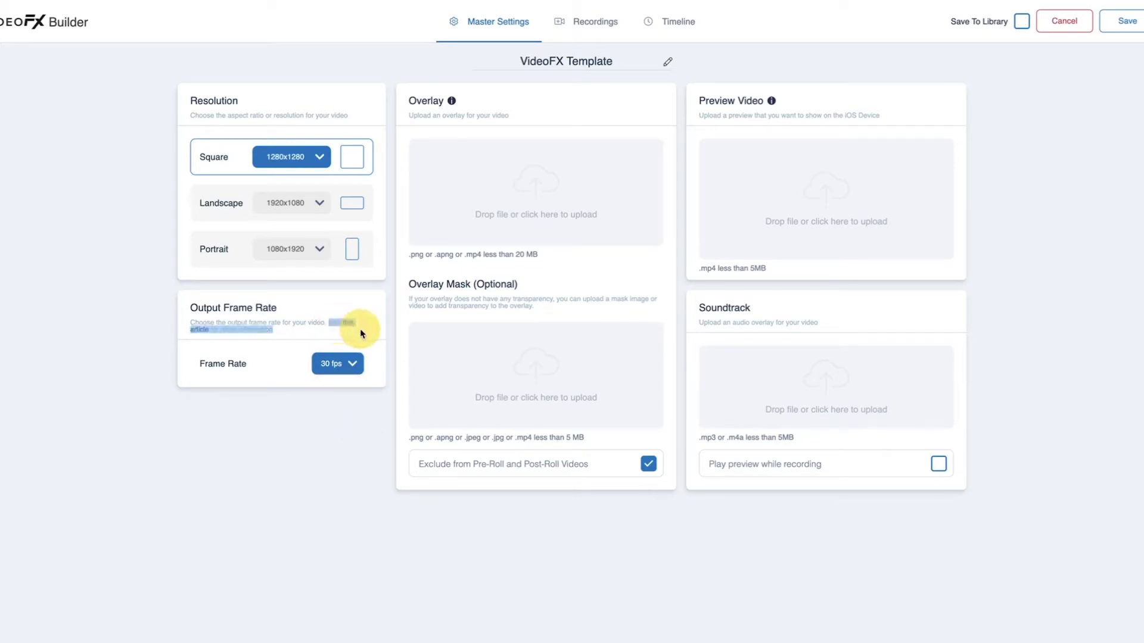
click(364, 333)
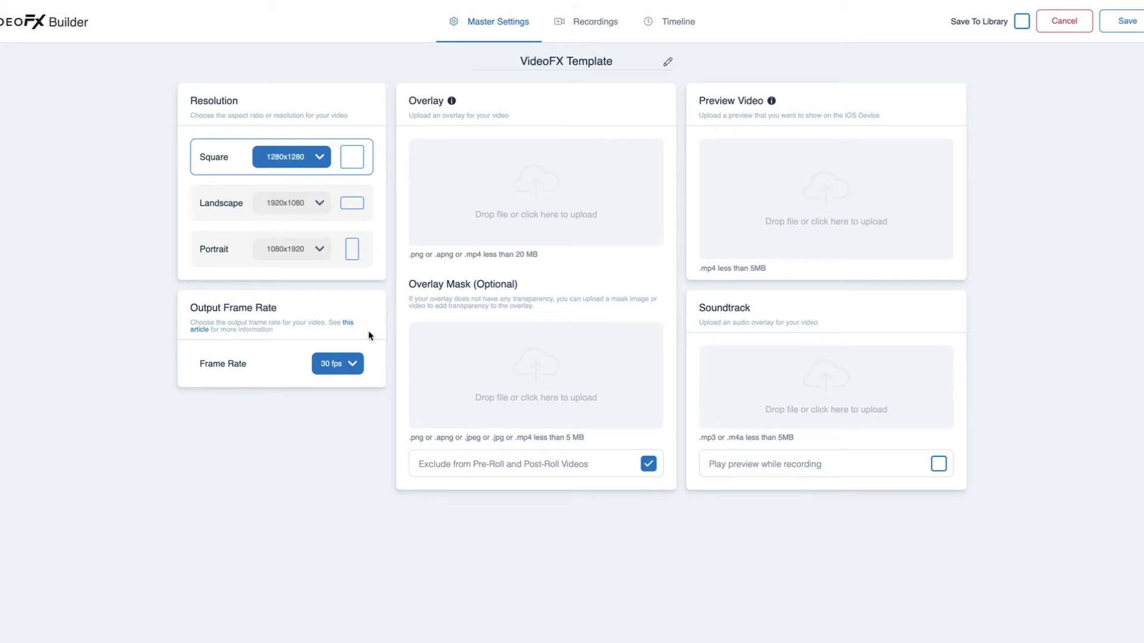
Upload Soundtrack.mp3 as the soundtrack and have it play while recording
click(778, 367)
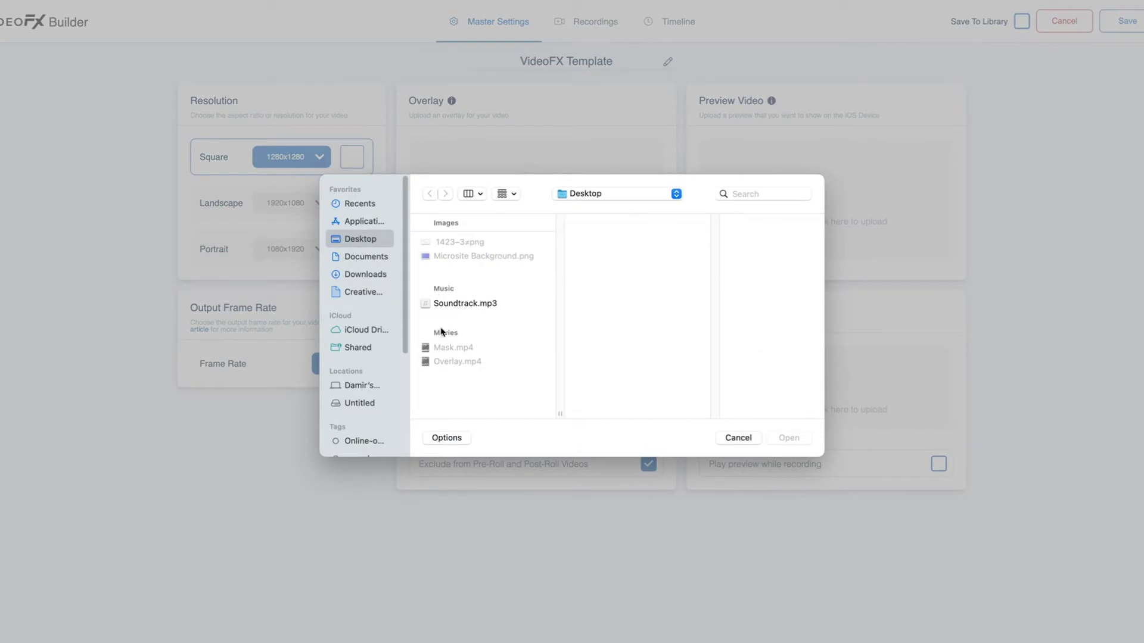
click(451, 305)
click(794, 439)
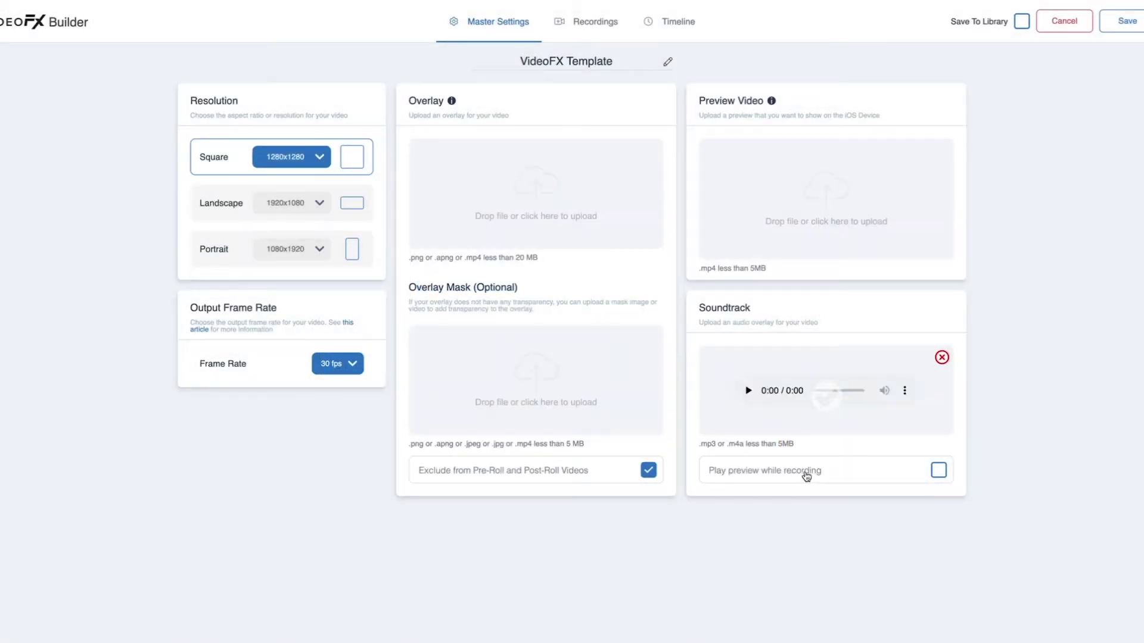
click(940, 475)
Set Recording 1 to last 6 seconds and show the empty video timeline
click(595, 22)
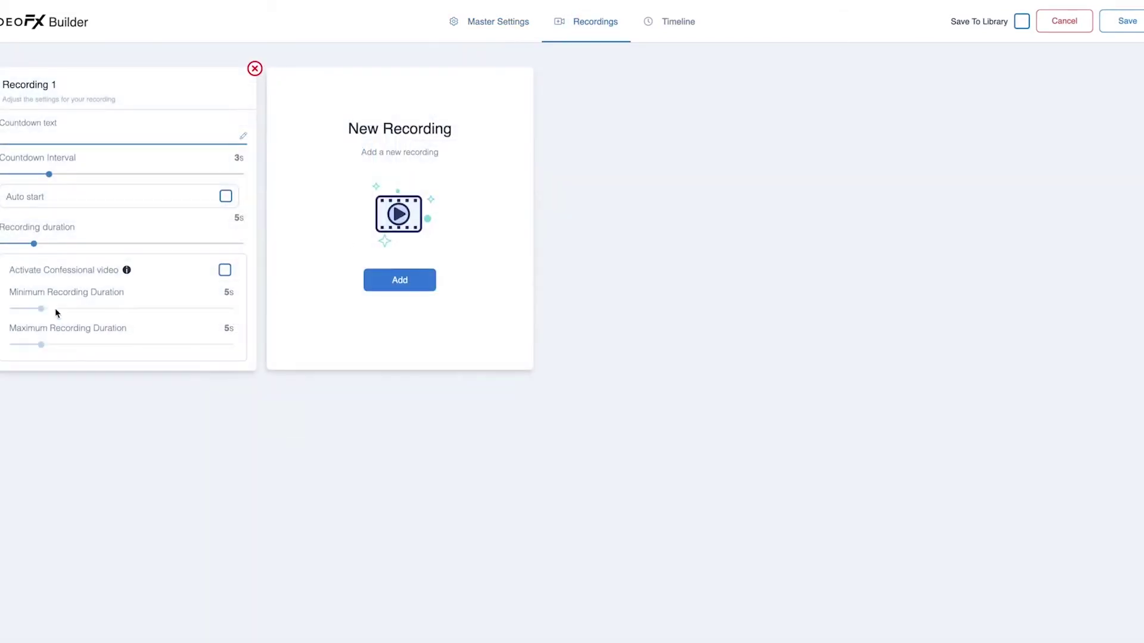
drag(35, 247, 42, 245)
click(677, 24)
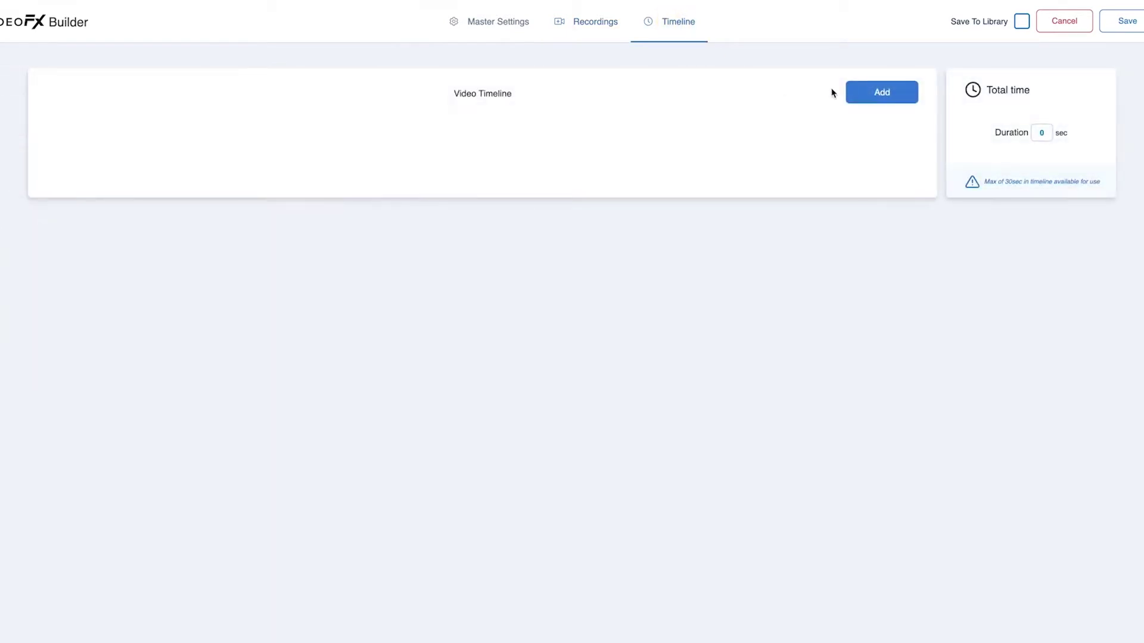
Add three App Recorded Video clips to the timeline
click(873, 92)
click(113, 170)
click(480, 354)
click(874, 94)
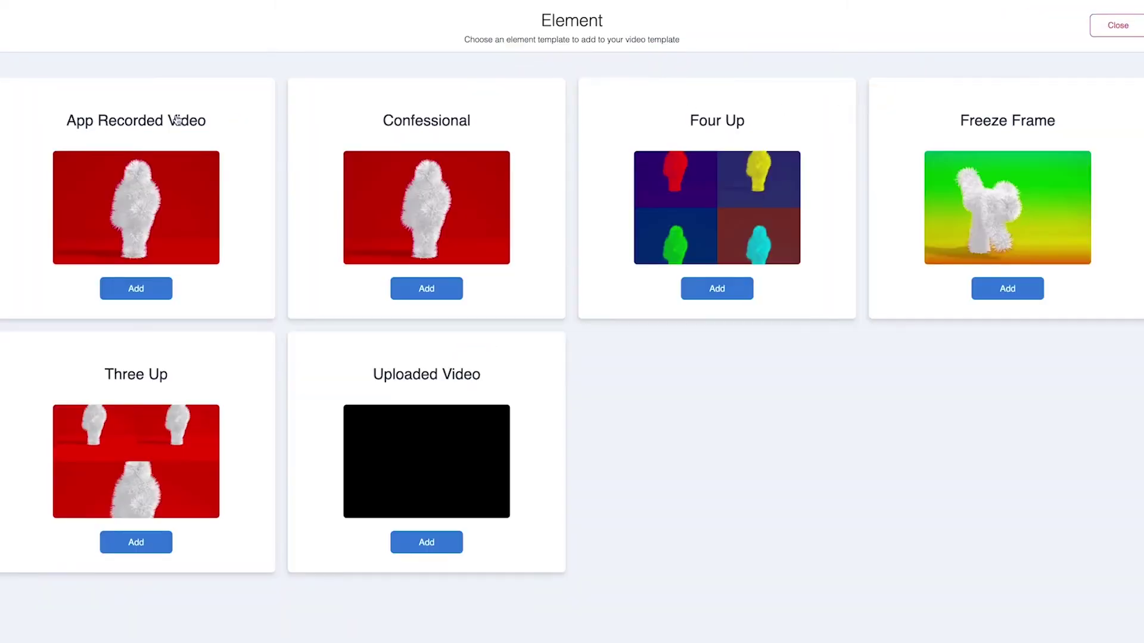
click(115, 174)
click(464, 351)
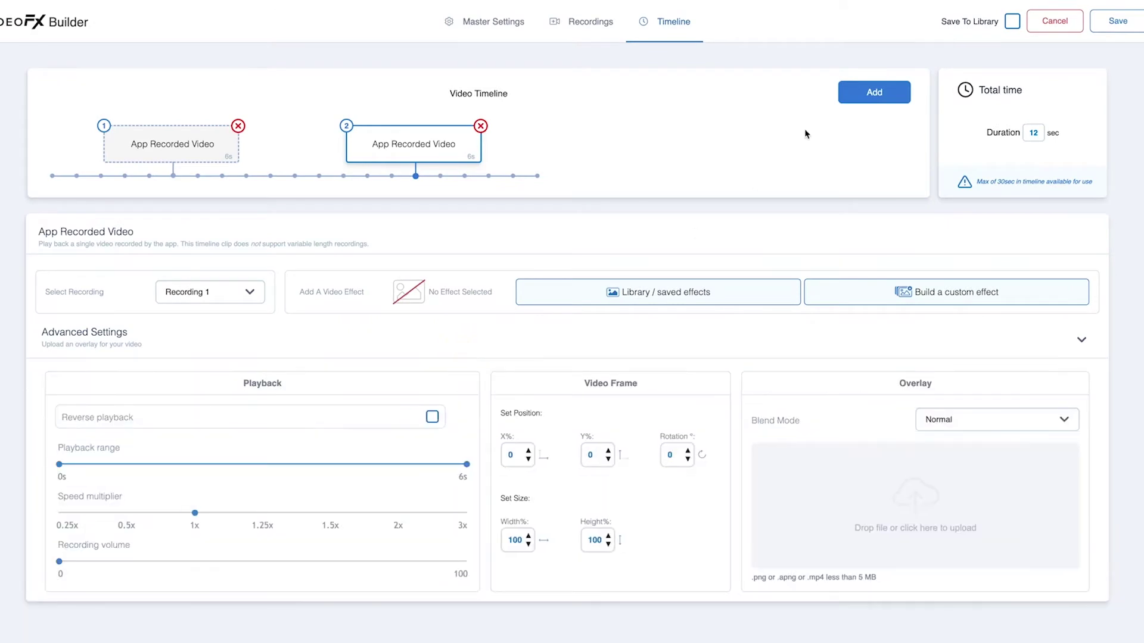
click(872, 92)
click(477, 332)
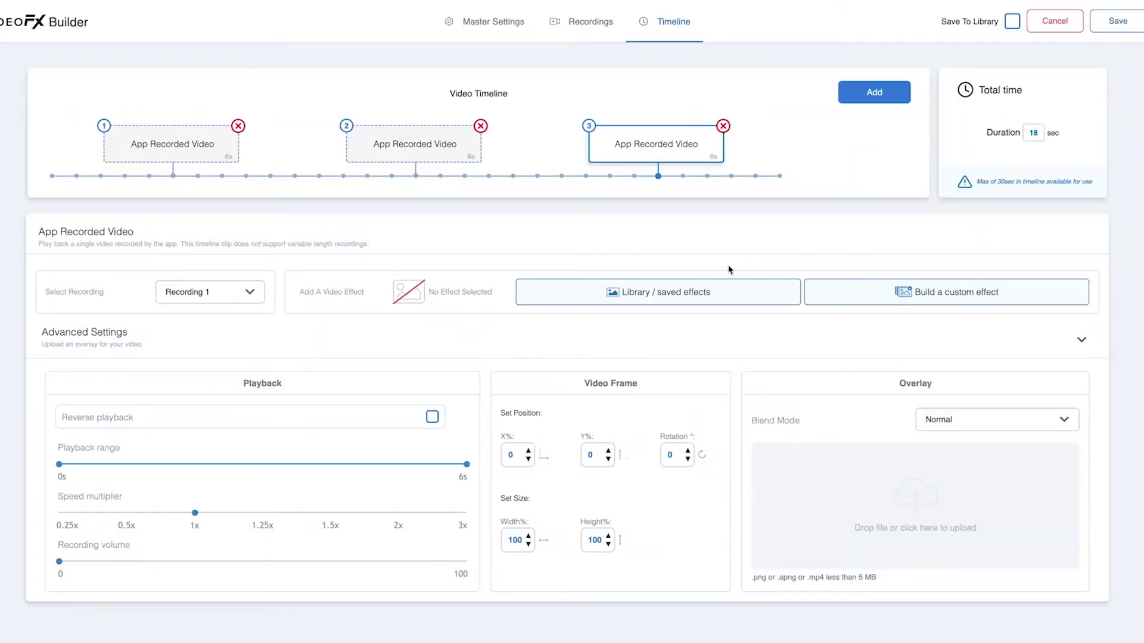
double_click(1019, 138)
Trim clip one to end at 2.1s at 0.5x speed, and clip two to 2–4.8s at 1.25x
click(167, 146)
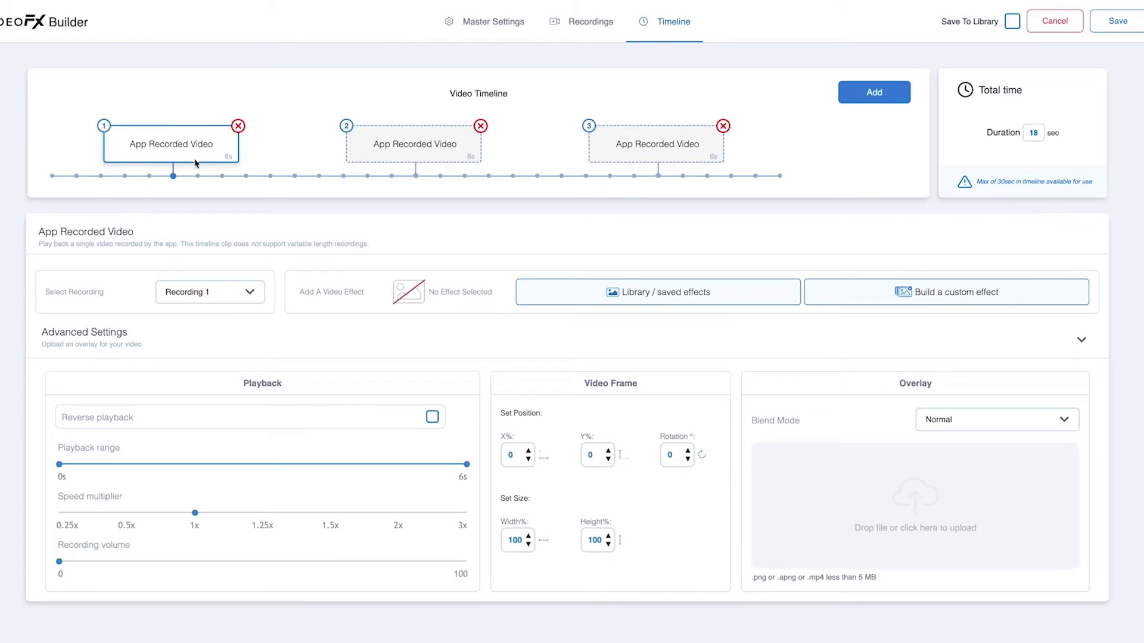
drag(462, 464, 204, 471)
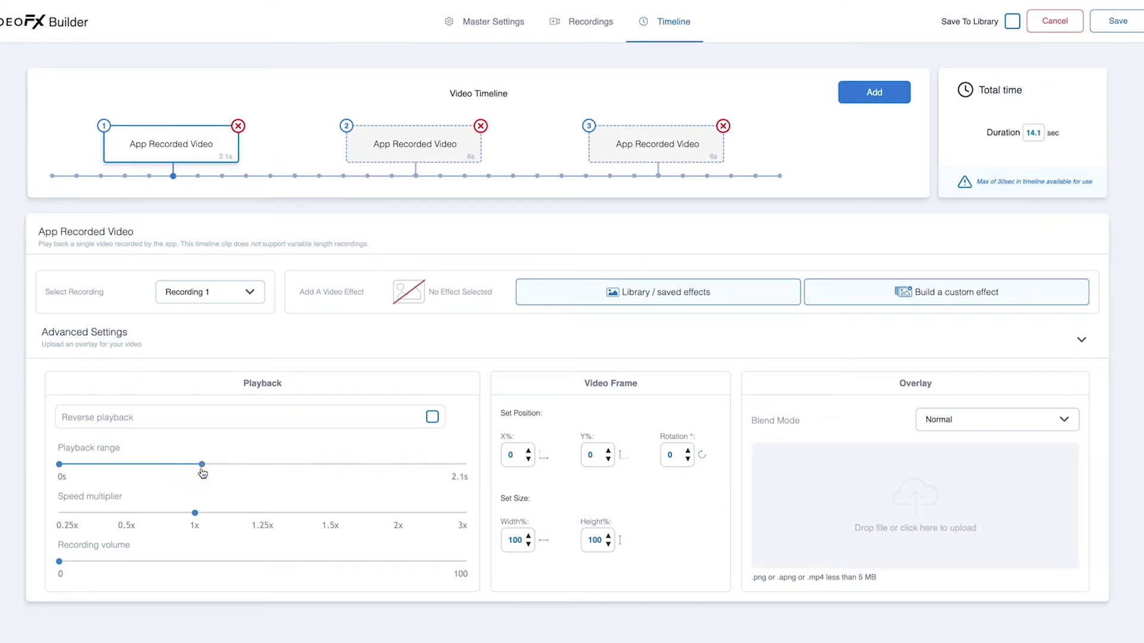
drag(194, 515, 127, 513)
click(416, 147)
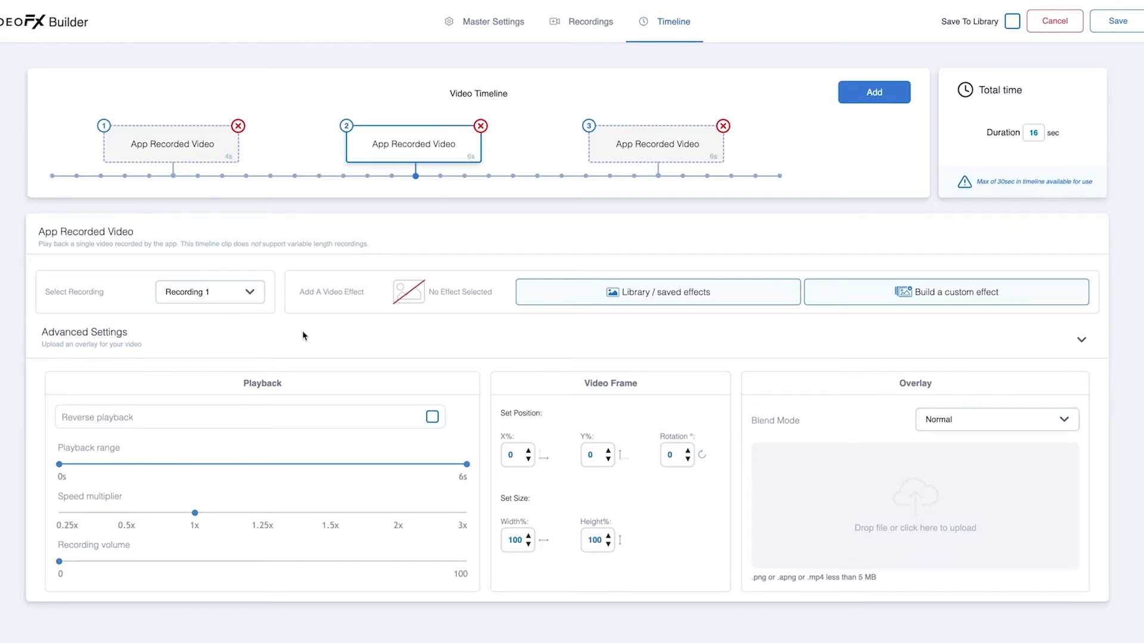
drag(59, 464, 194, 469)
drag(195, 513, 263, 513)
drag(466, 464, 365, 465)
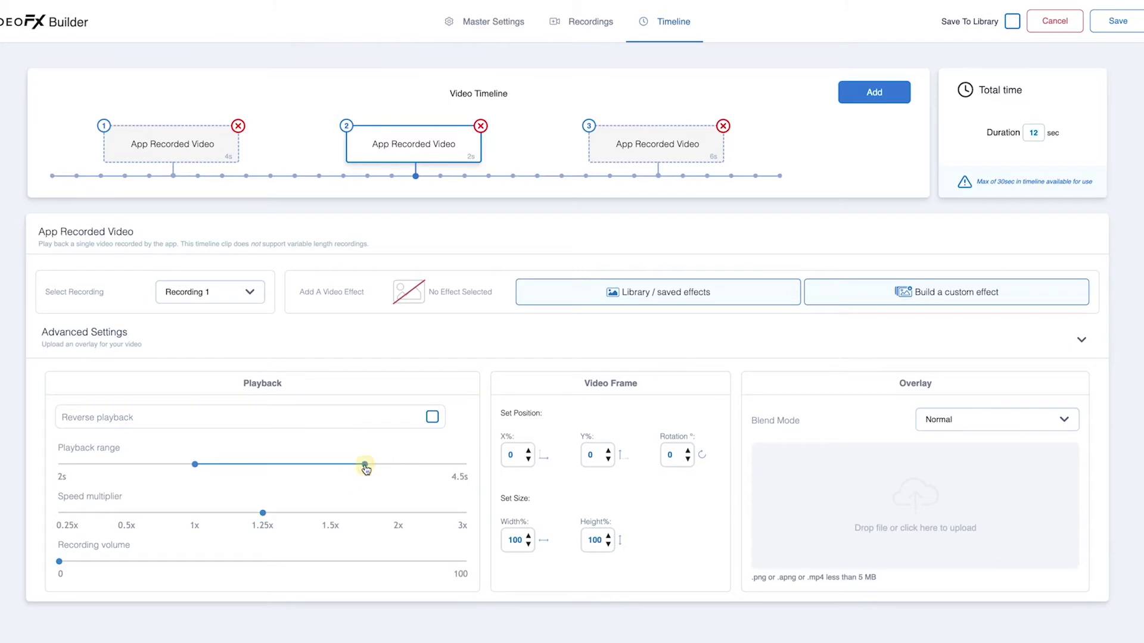
Trim the third clip's start, slow it to 0.25x, and save the template to the library
click(657, 145)
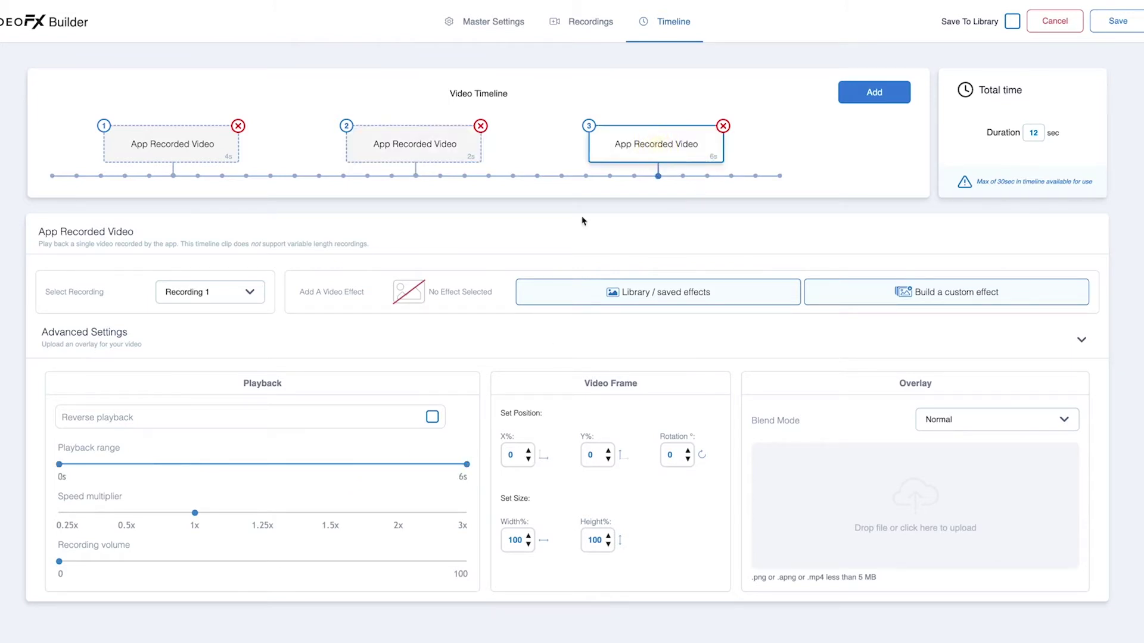
drag(59, 464, 365, 467)
drag(195, 513, 59, 513)
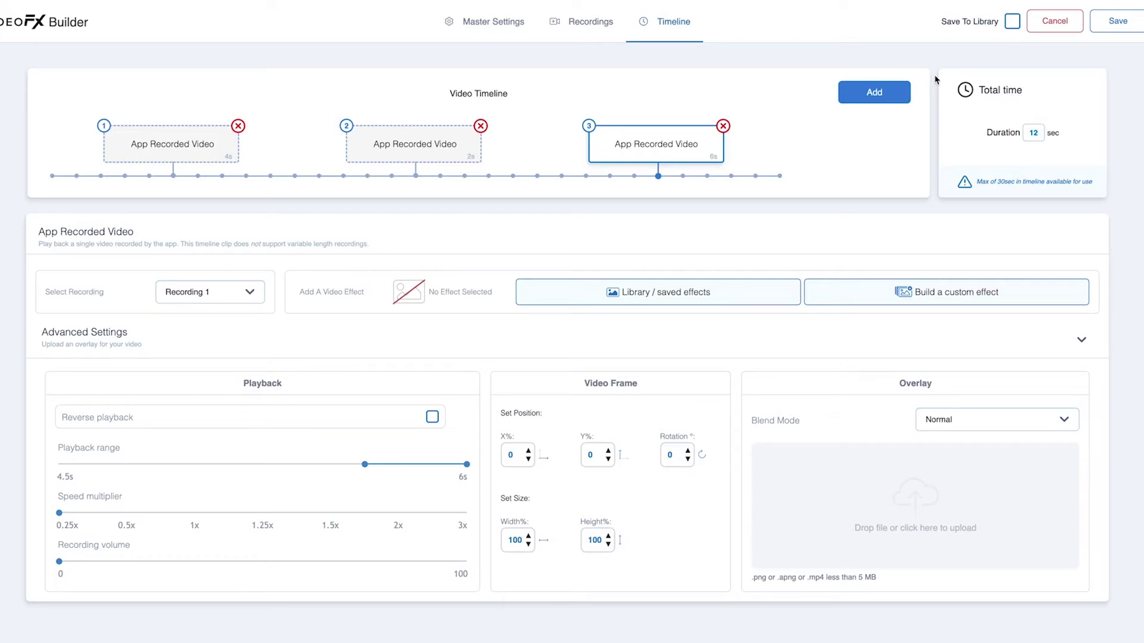
click(1013, 22)
click(1116, 23)
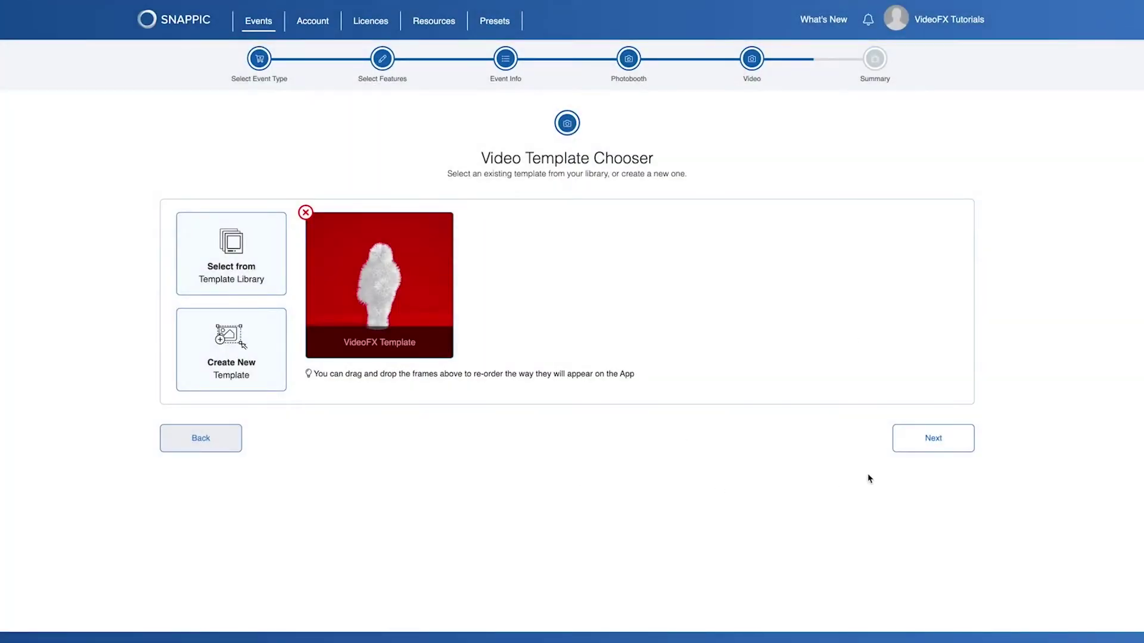
Keep the VideoFX Template selected and create the VideoFX Tutorial event
click(949, 439)
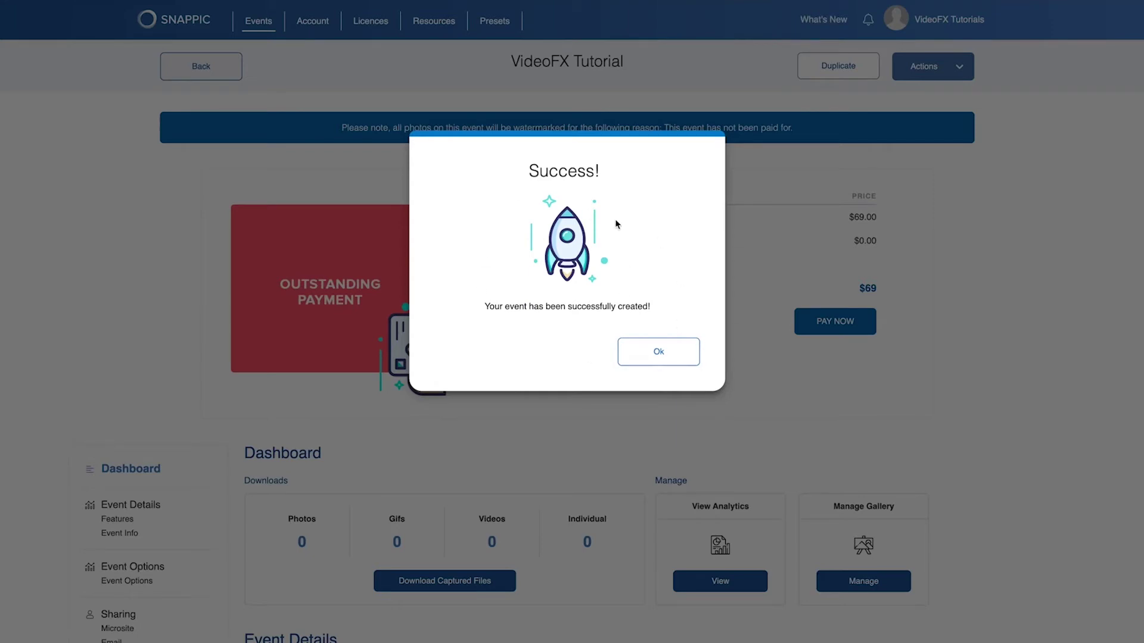
Dismiss the success message, check the Templates section, and preview the 'Thank you for coming' Canva design full-screen
click(652, 351)
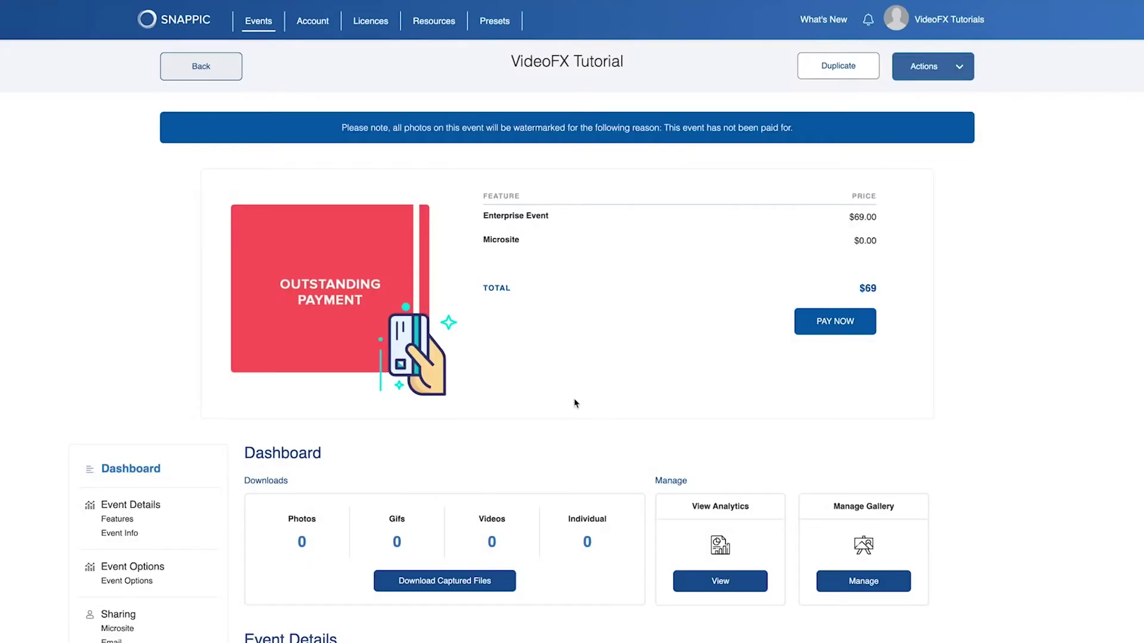
scroll(554, 391, down, 10)
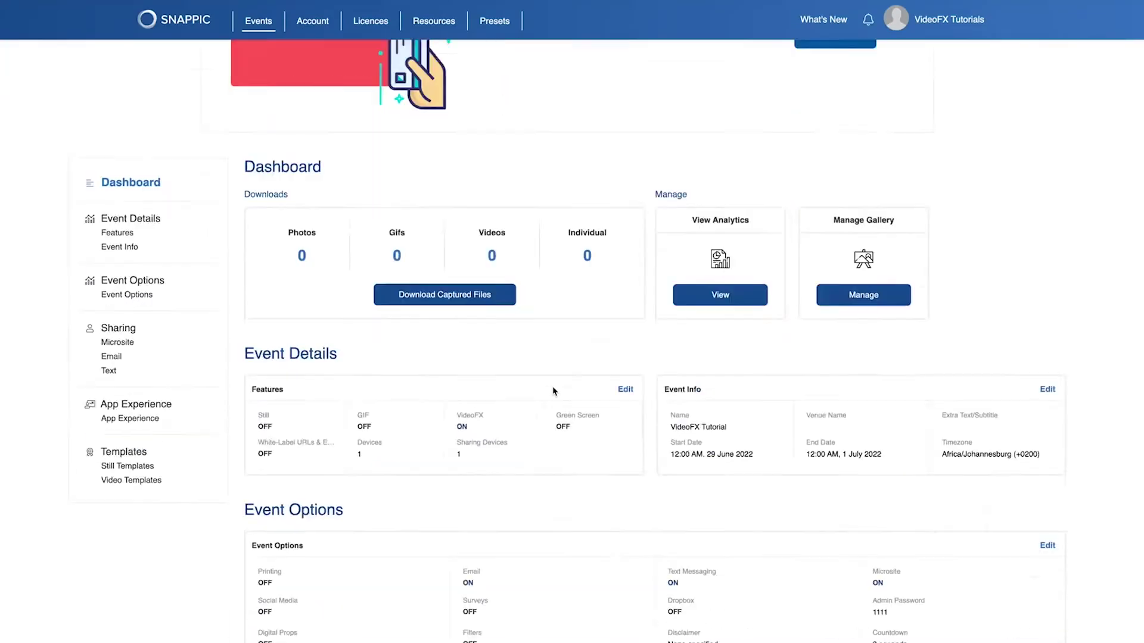
scroll(553, 391, down, 13)
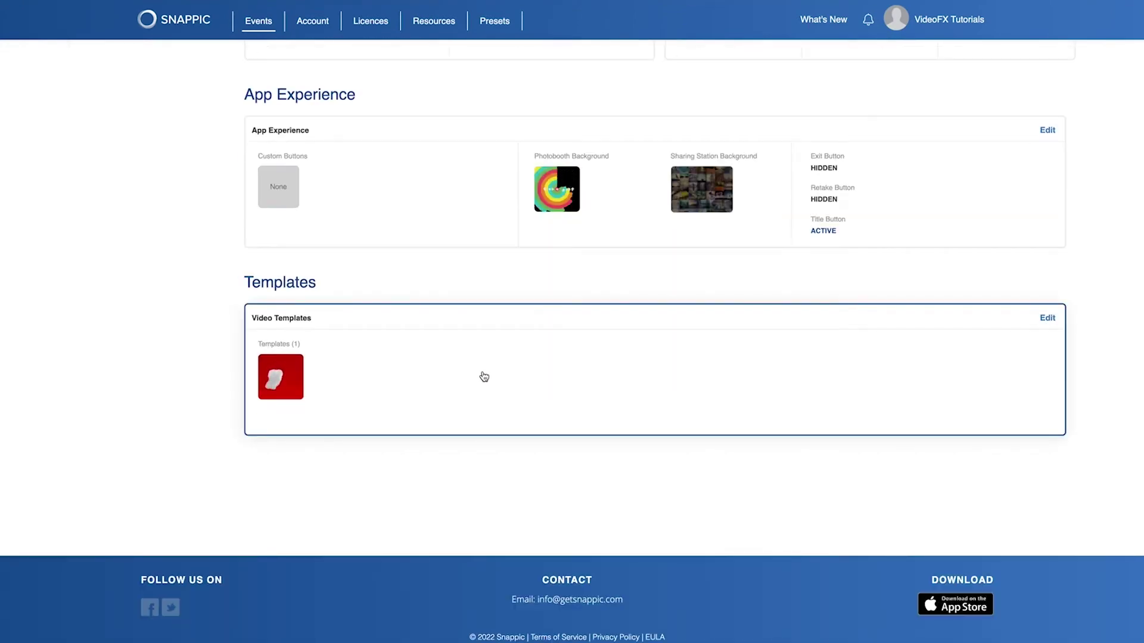
click(620, 364)
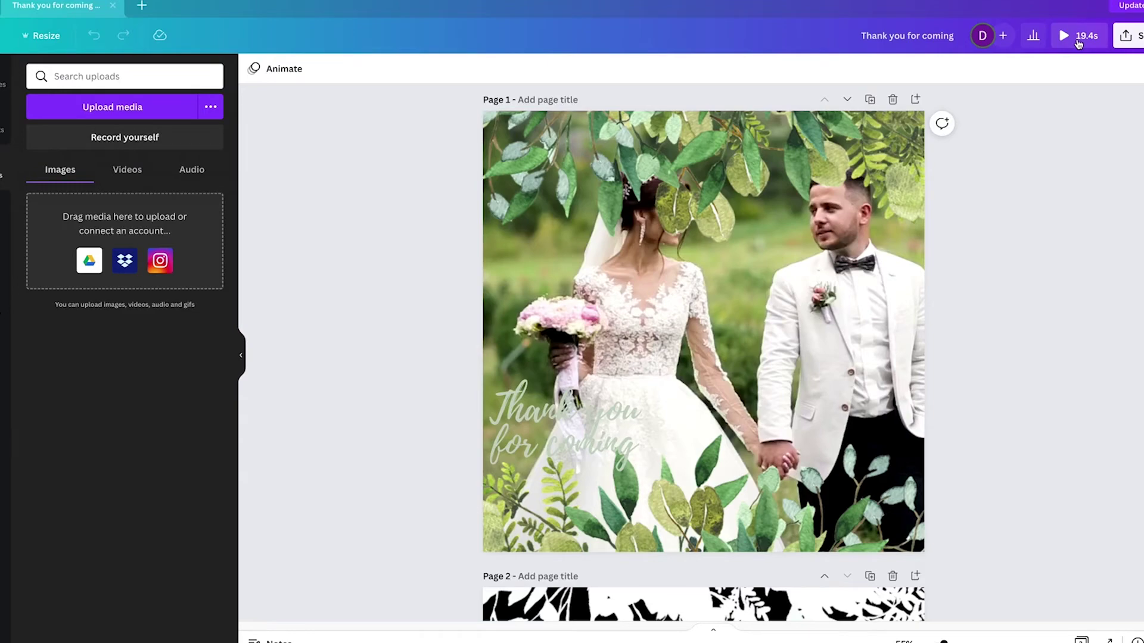
click(1078, 37)
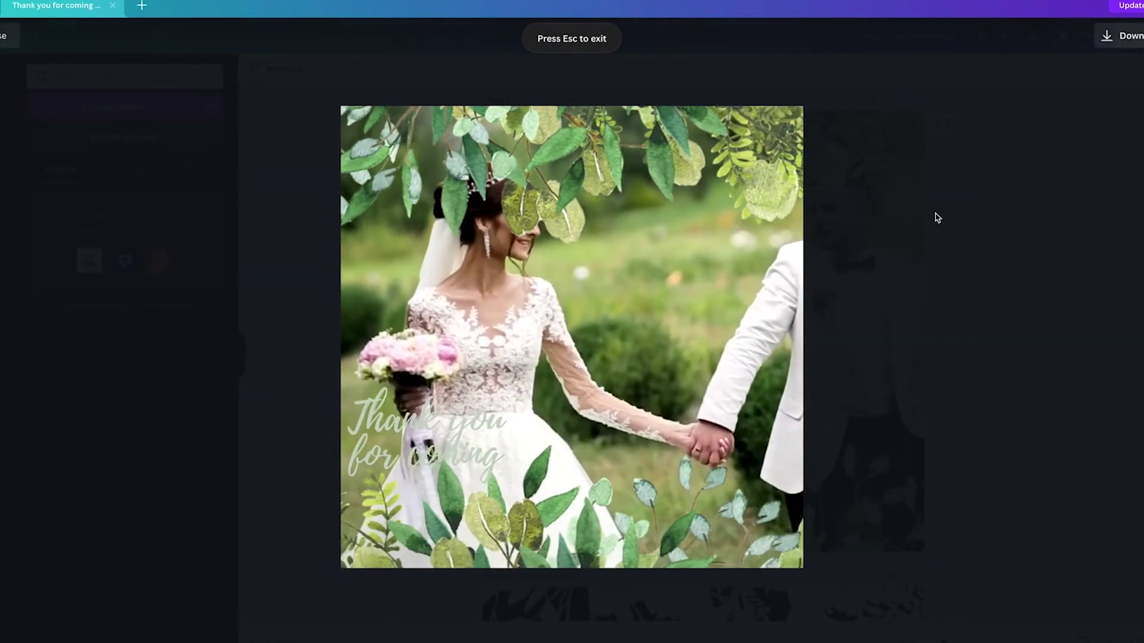
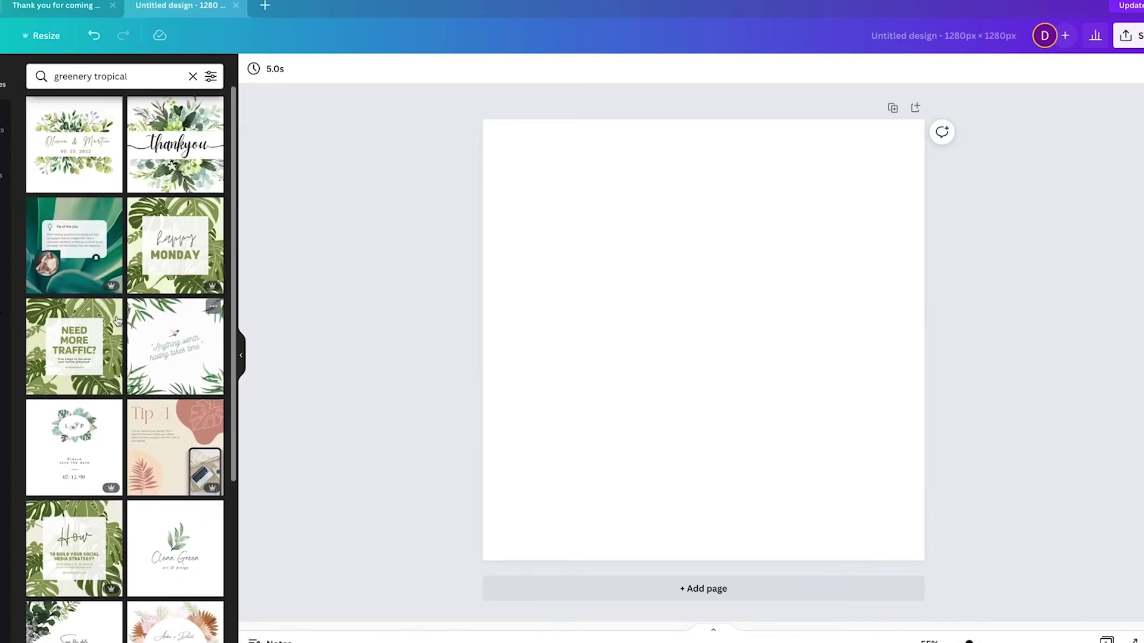
Apply the greenery wedding template and delete both name texts and the date
click(78, 135)
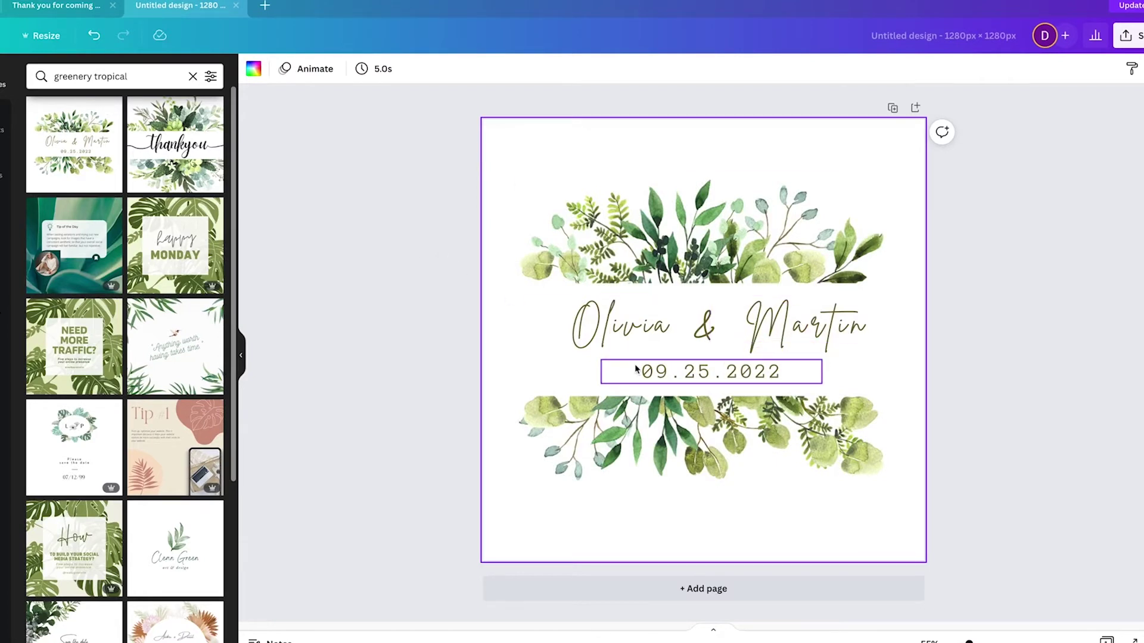
click(614, 356)
click(590, 329)
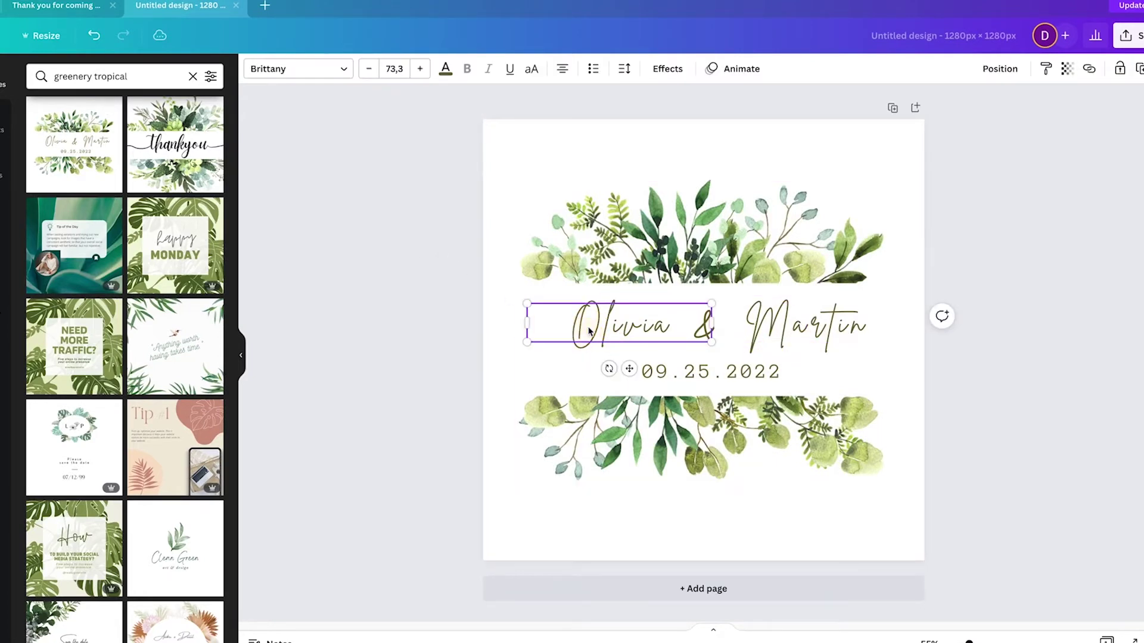
key(Delete)
click(758, 331)
key(Delete)
click(703, 372)
key(Delete)
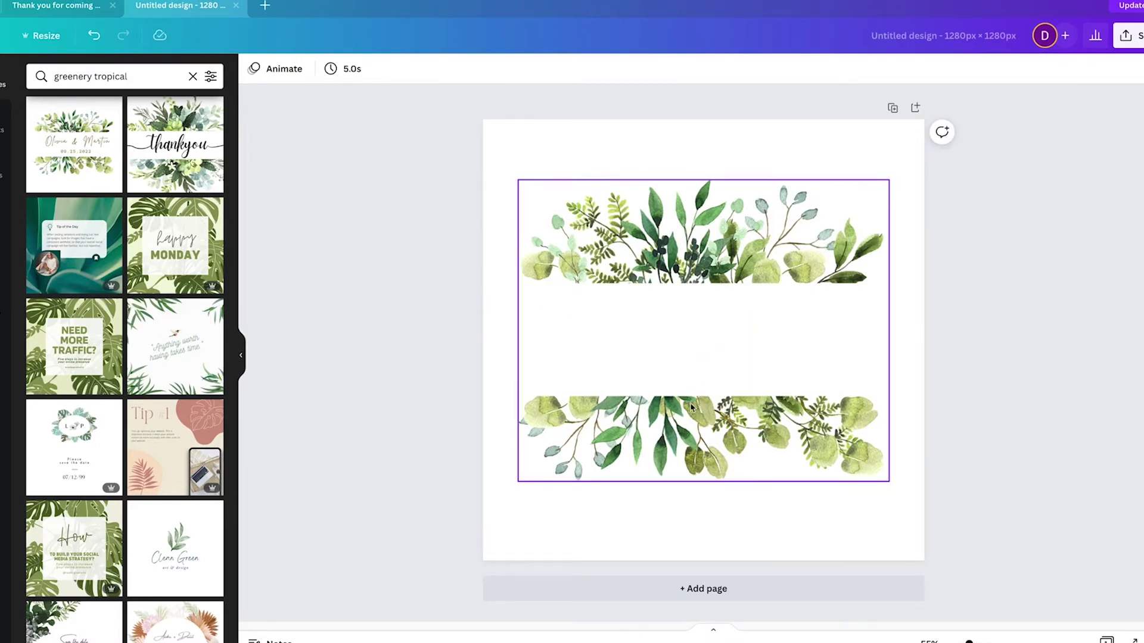
Enlarge the floral image past the page edges and move it to the page bottom
click(692, 423)
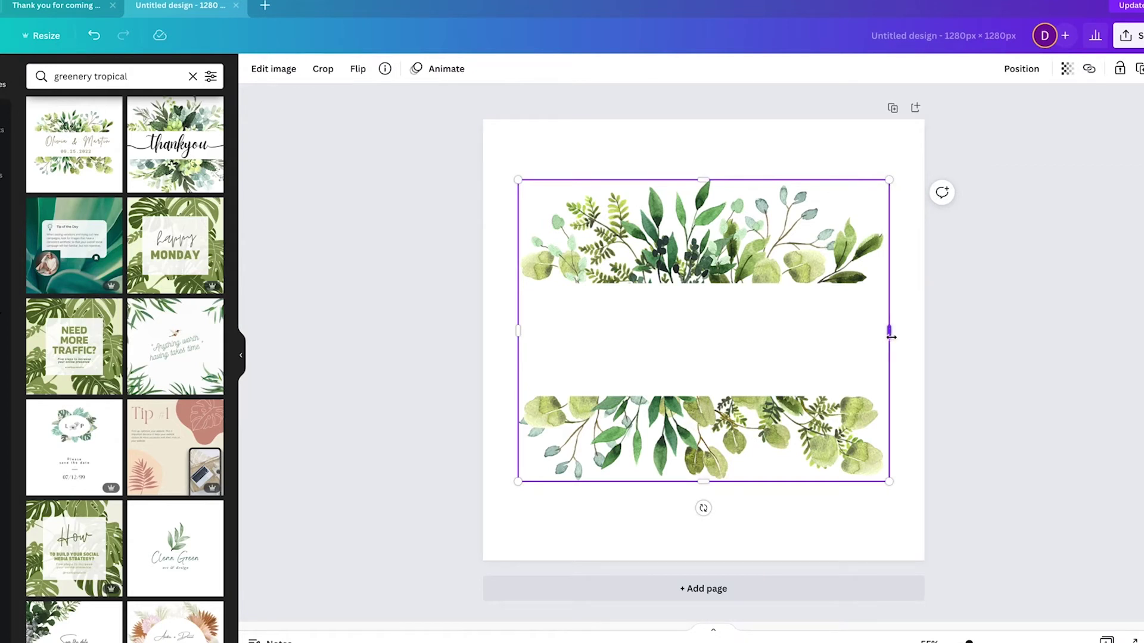
drag(890, 481, 1023, 591)
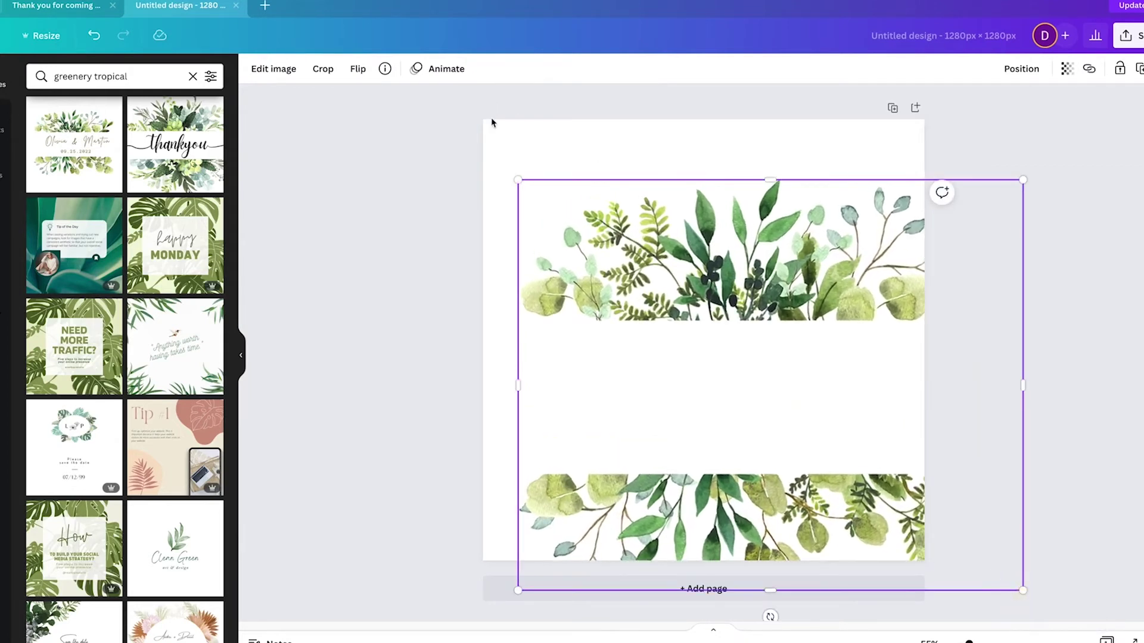
drag(516, 178, 341, 36)
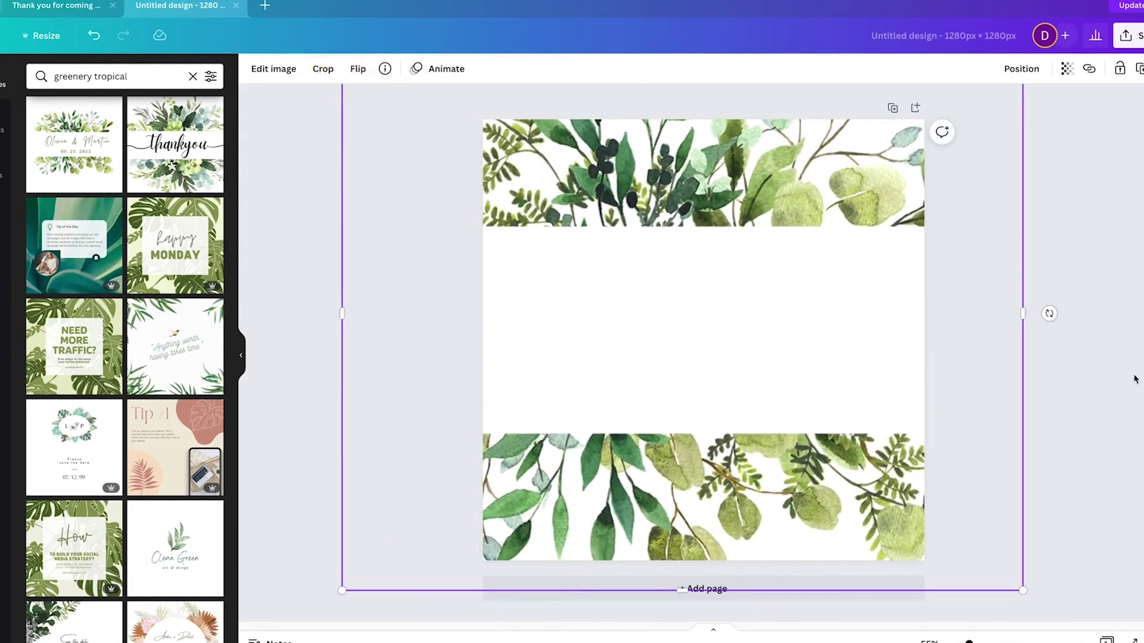
drag(1023, 590, 1049, 612)
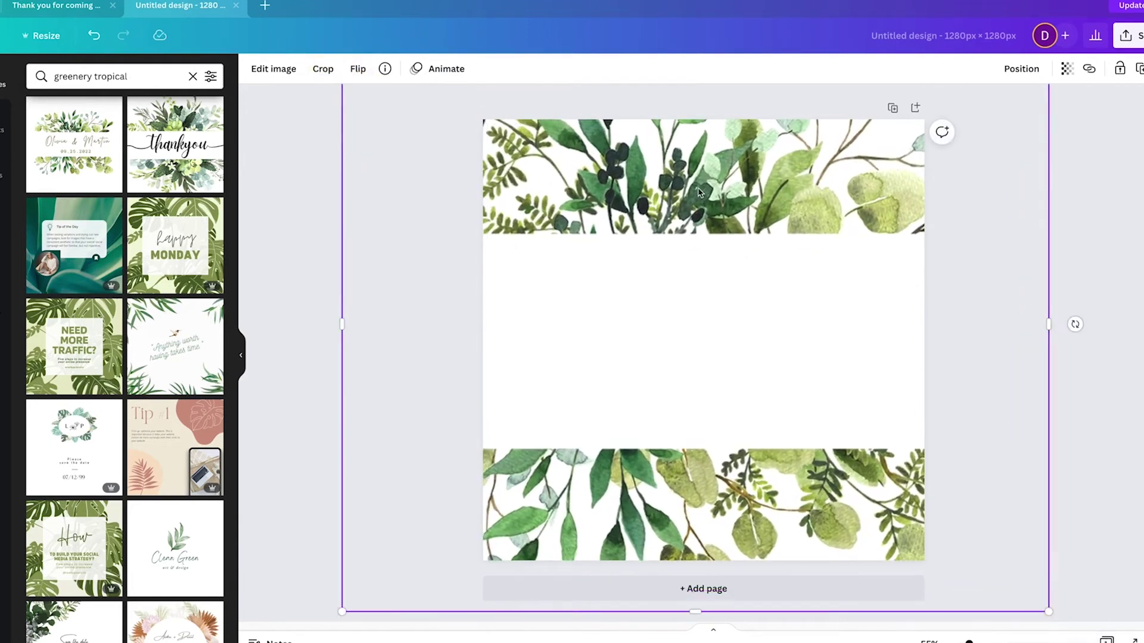
drag(722, 174, 741, 581)
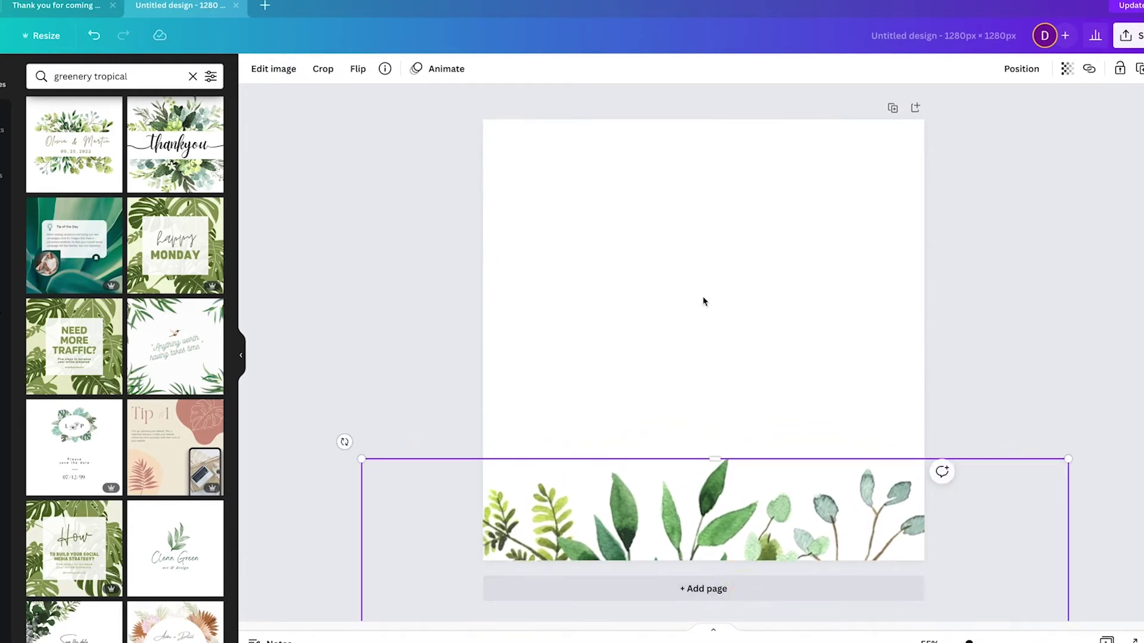
Copy the floral image and paste a duplicate onto the page
right_click(686, 506)
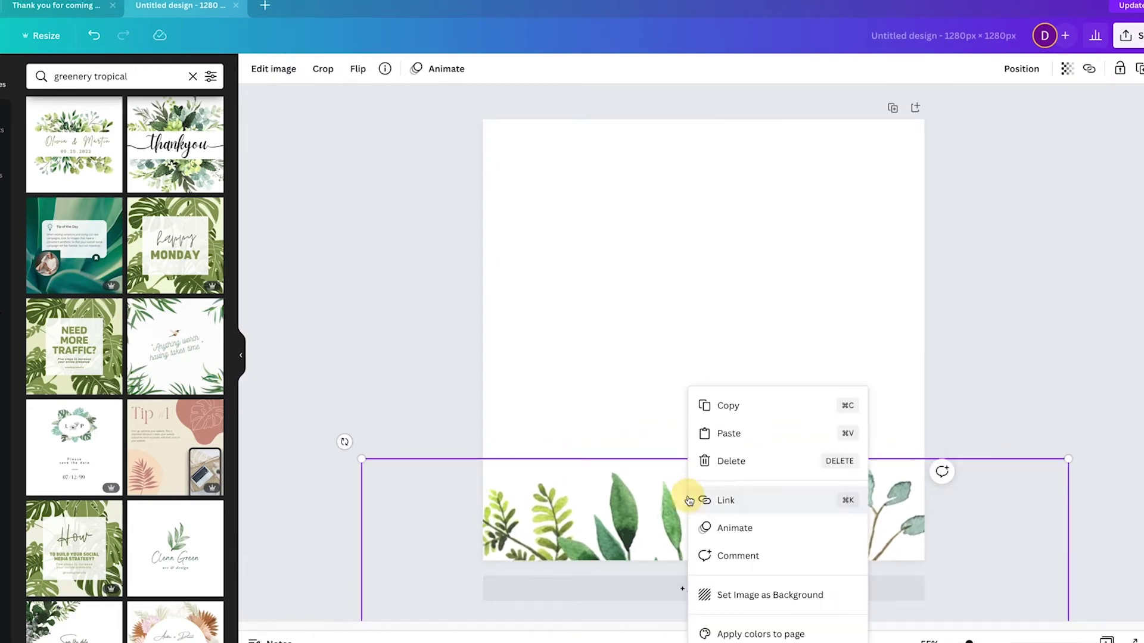
click(759, 407)
right_click(662, 335)
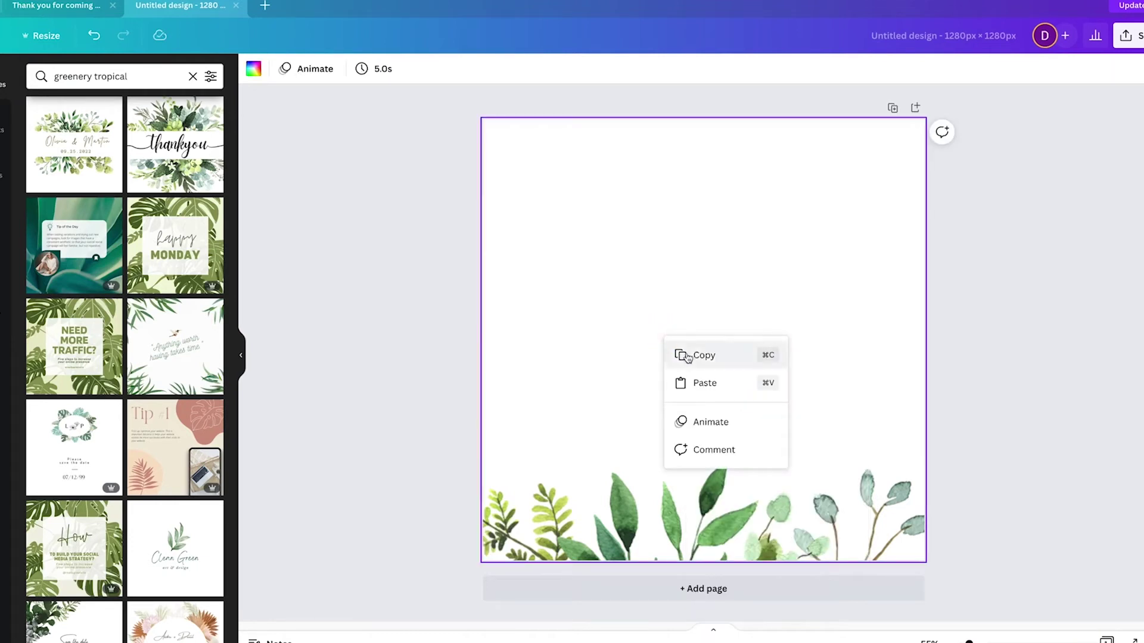
click(717, 382)
Move the pasted floral image up to the top of the page
drag(734, 479, 748, 120)
drag(753, 247, 753, 118)
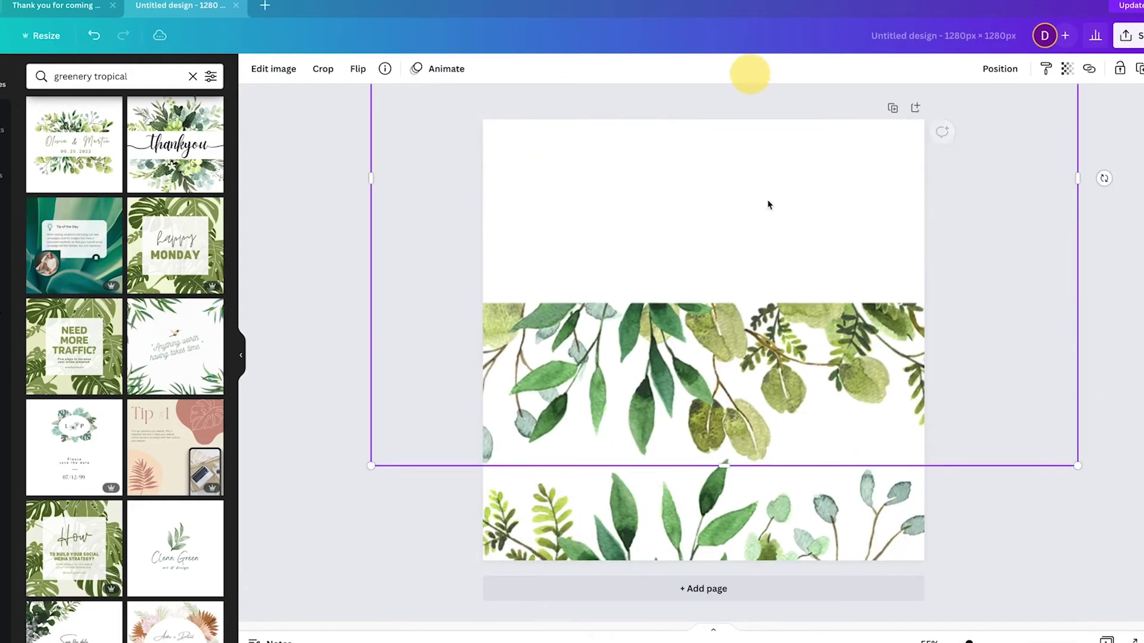
drag(757, 441, 758, 215)
click(760, 344)
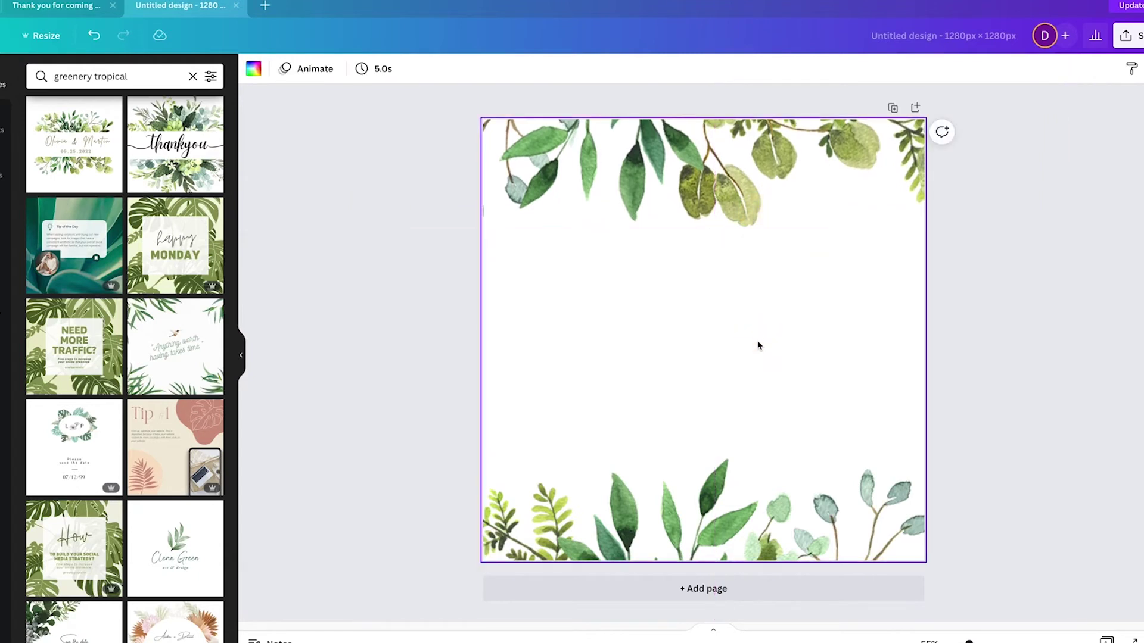
Rotate the top floral image upside down so its leaves hang from the top edge
click(720, 187)
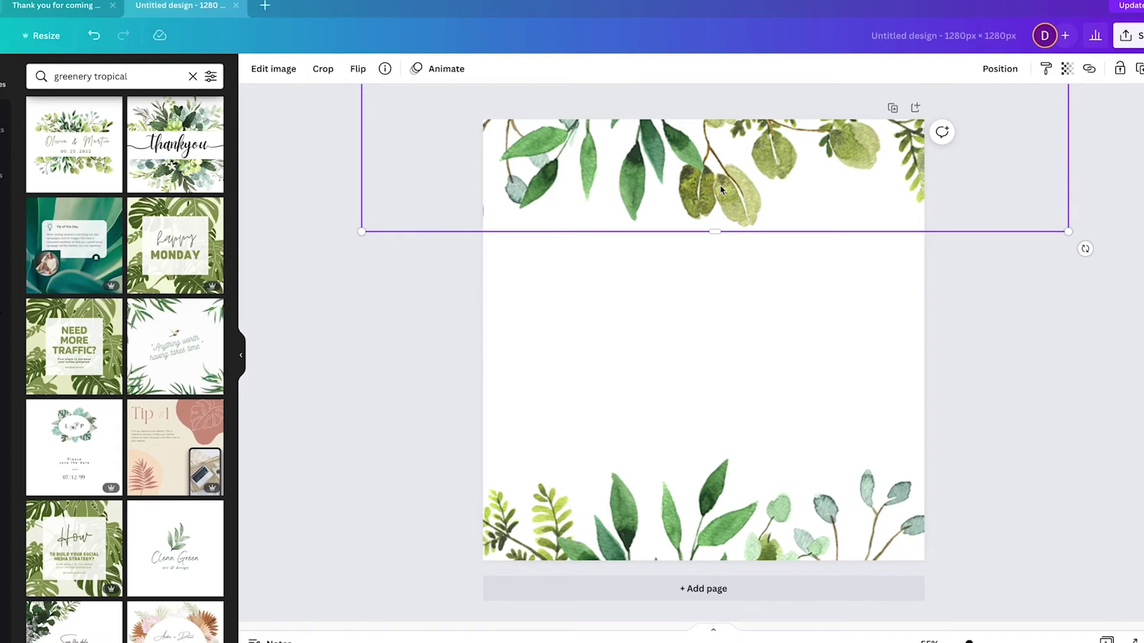
drag(720, 189, 733, 263)
drag(1085, 325, 284, 113)
drag(476, 317, 289, 101)
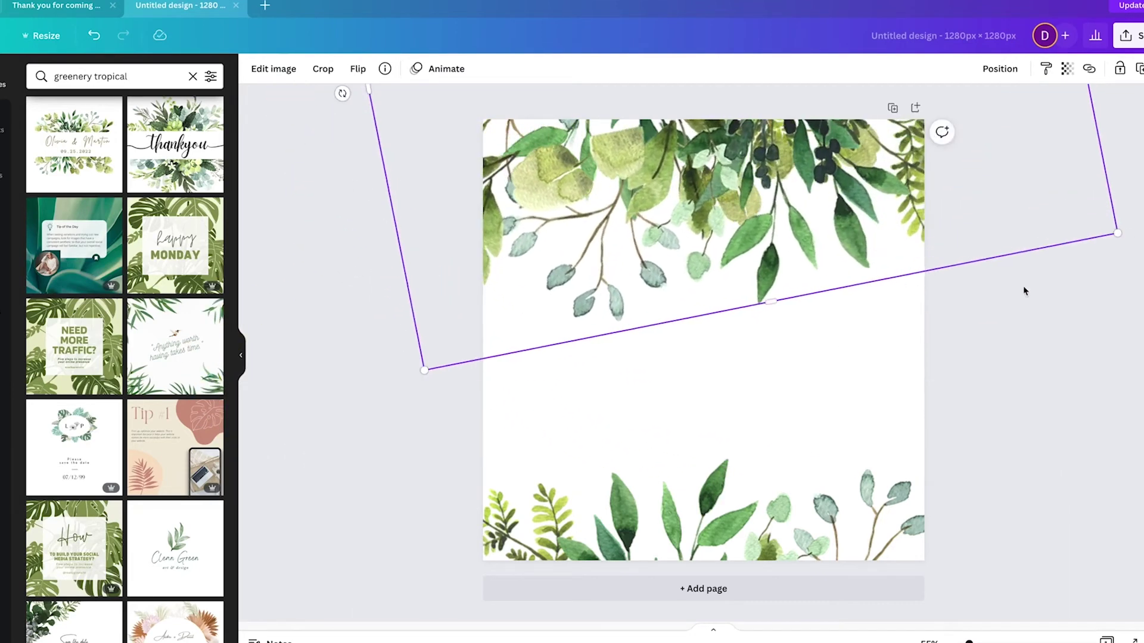
drag(342, 94, 301, 42)
drag(1100, 304, 1088, 316)
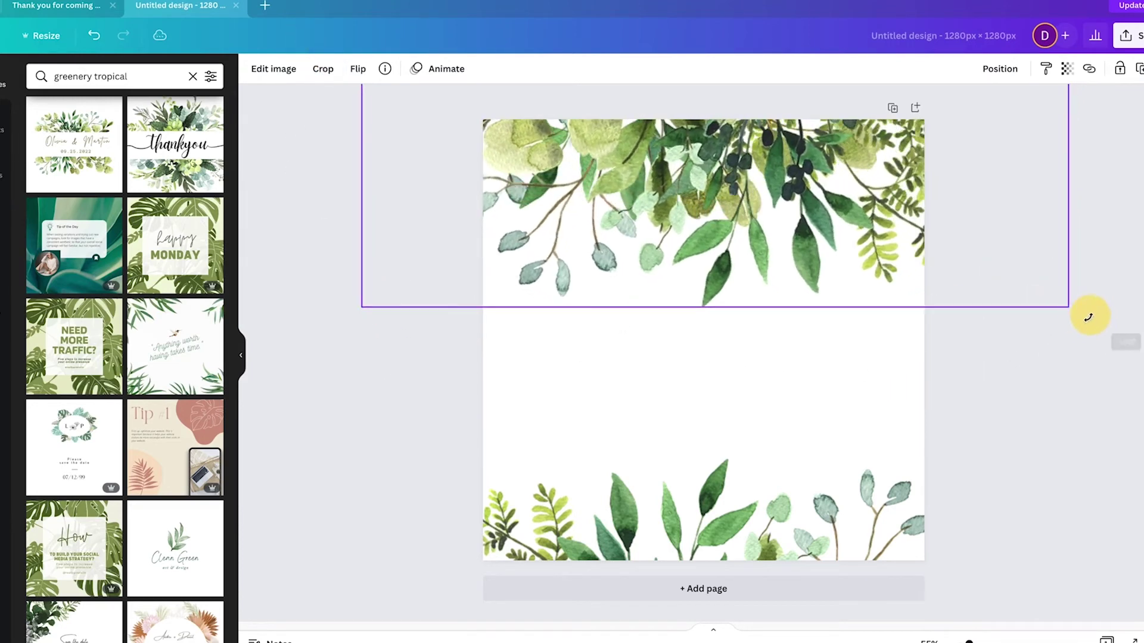
drag(788, 248, 772, 148)
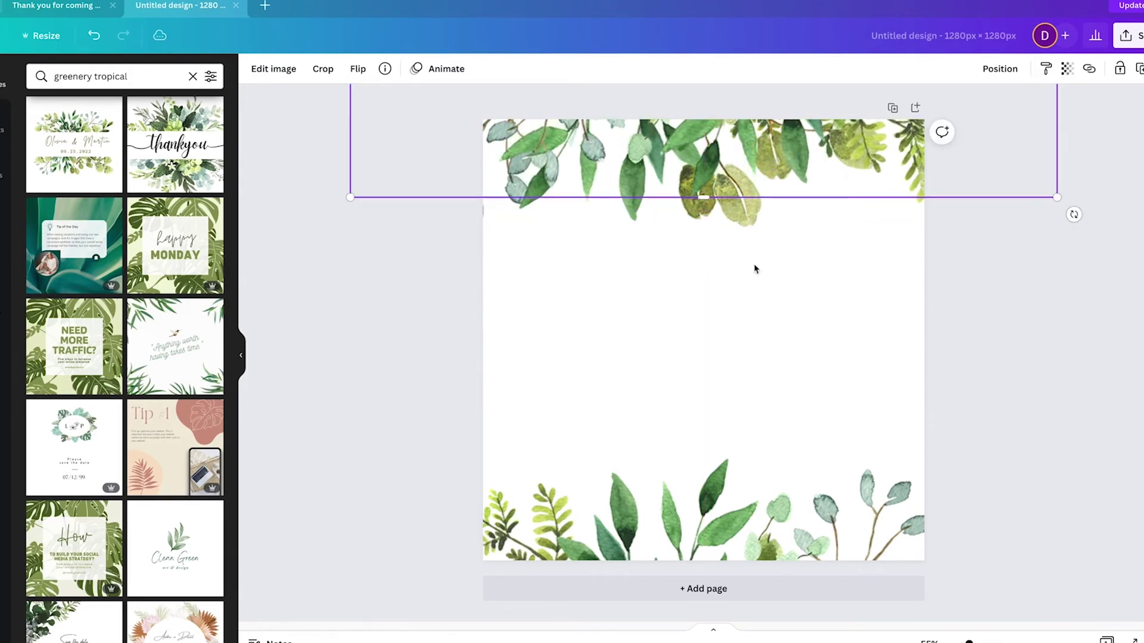
Rotate the bottom floral image and reposition it along the page bottom
click(794, 535)
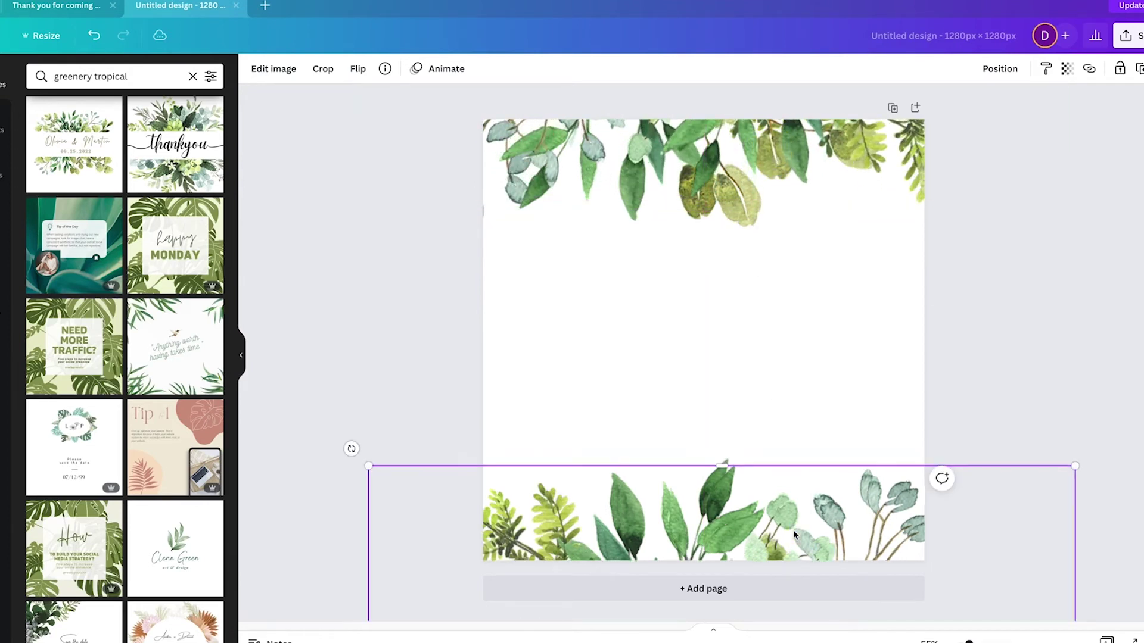
drag(793, 531, 740, 368)
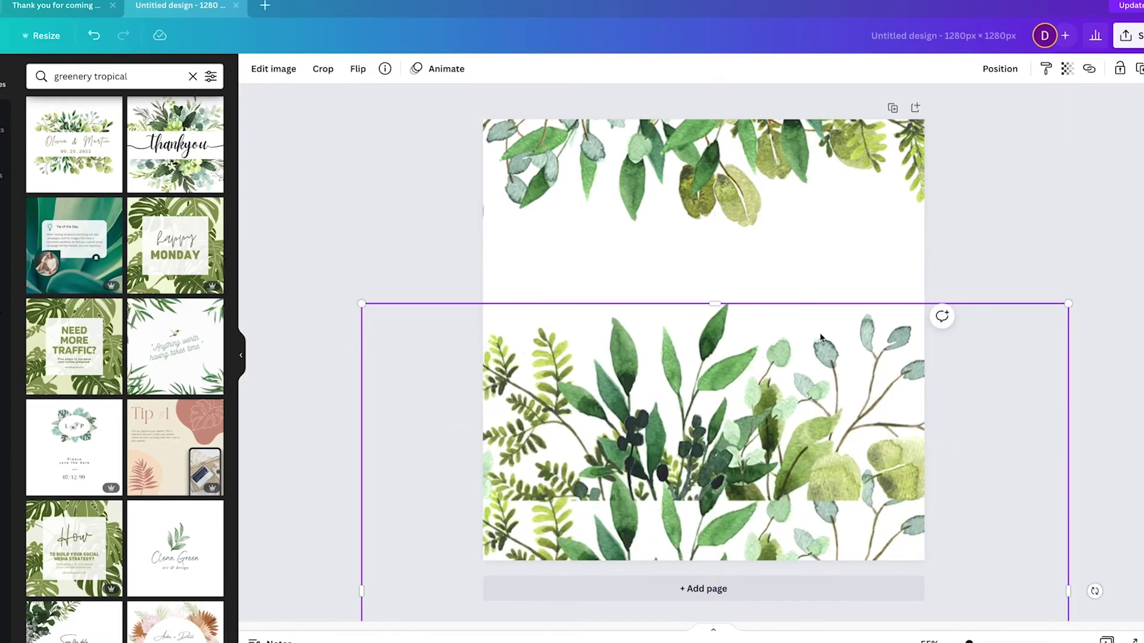
drag(1094, 589, 312, 590)
drag(773, 346, 768, 527)
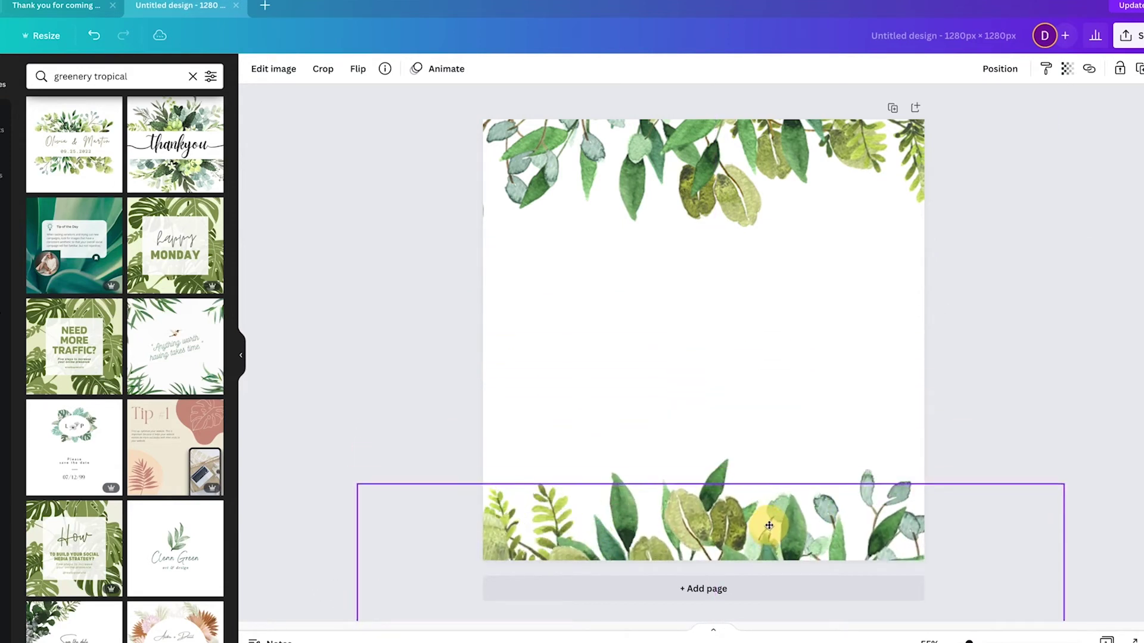
Set the page background colour to black from Default Colors
click(696, 348)
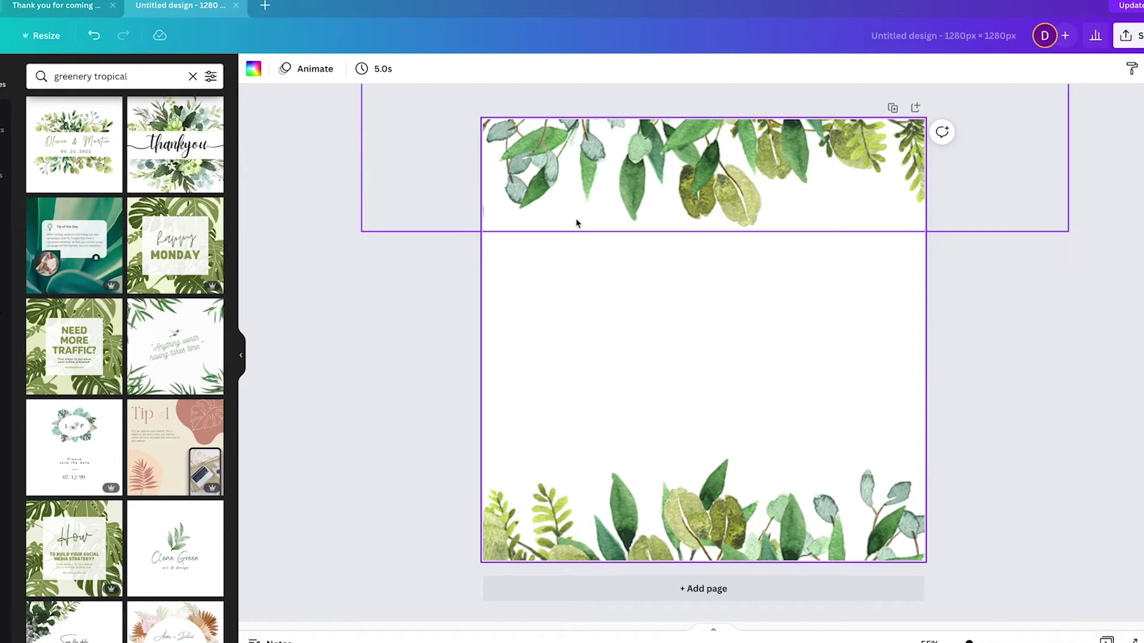
click(253, 69)
click(39, 392)
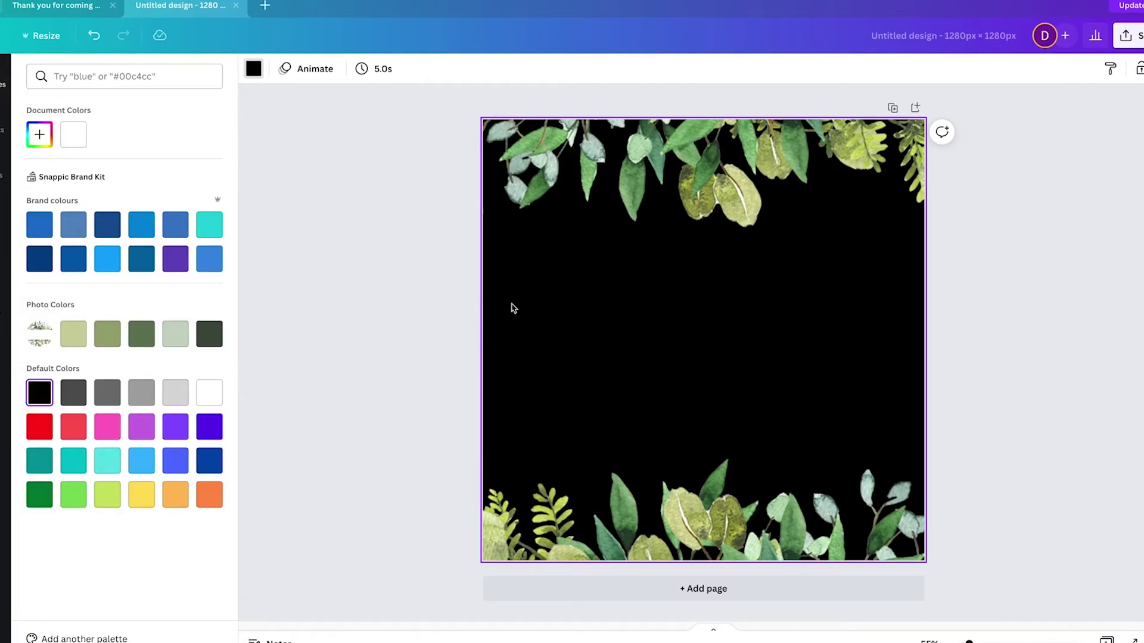
click(549, 149)
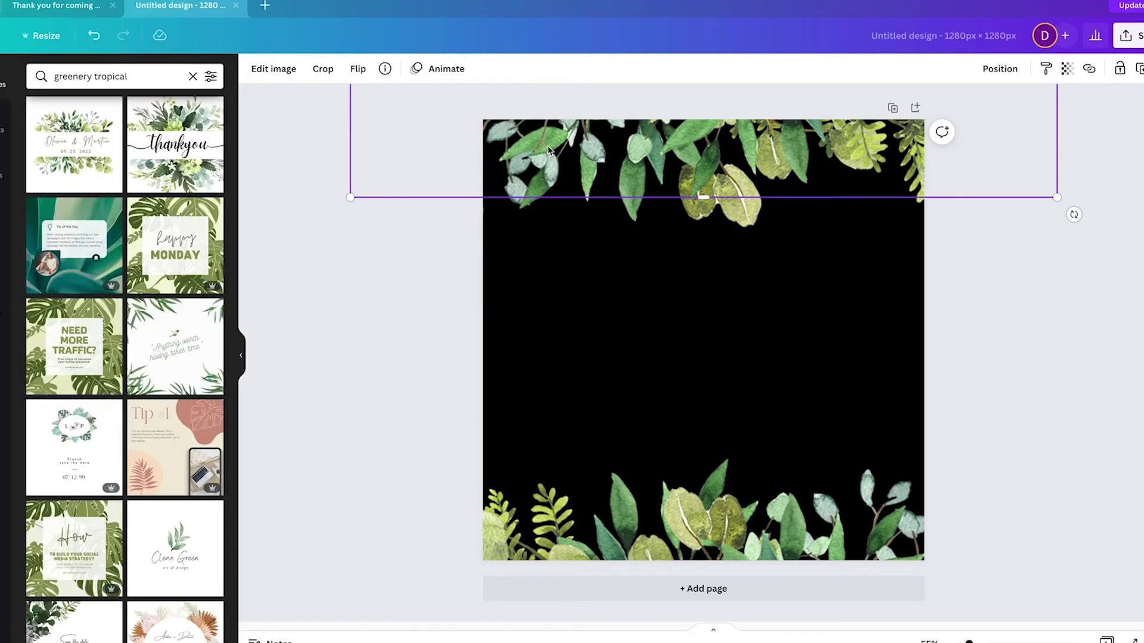
Apply the Drift slide-in-and-out photo animation to the top greenery image
click(446, 70)
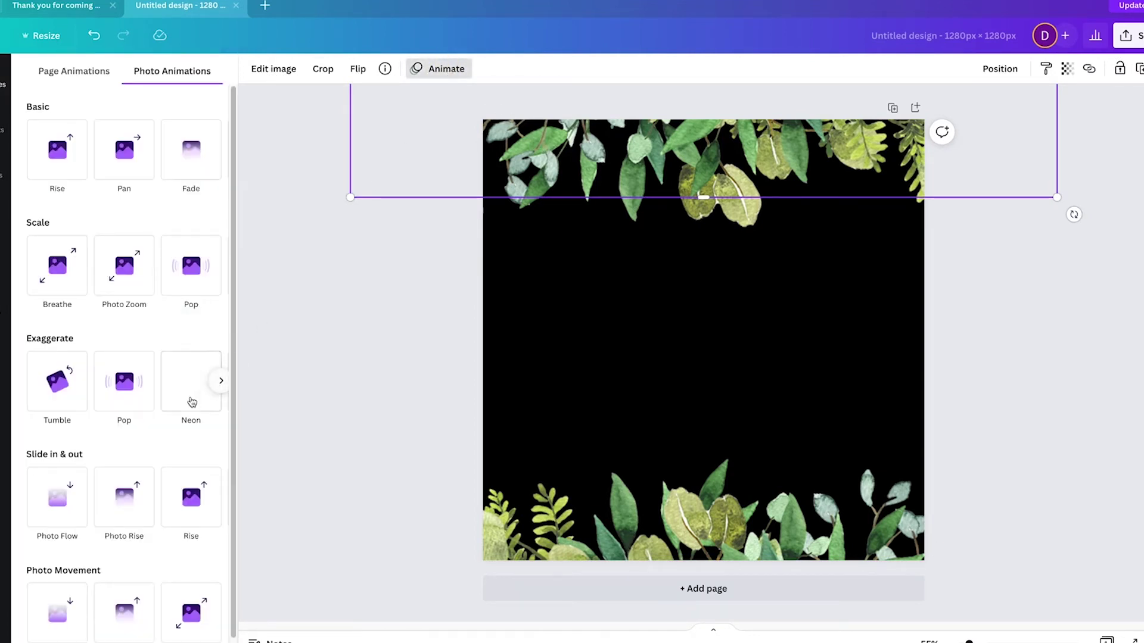
click(221, 498)
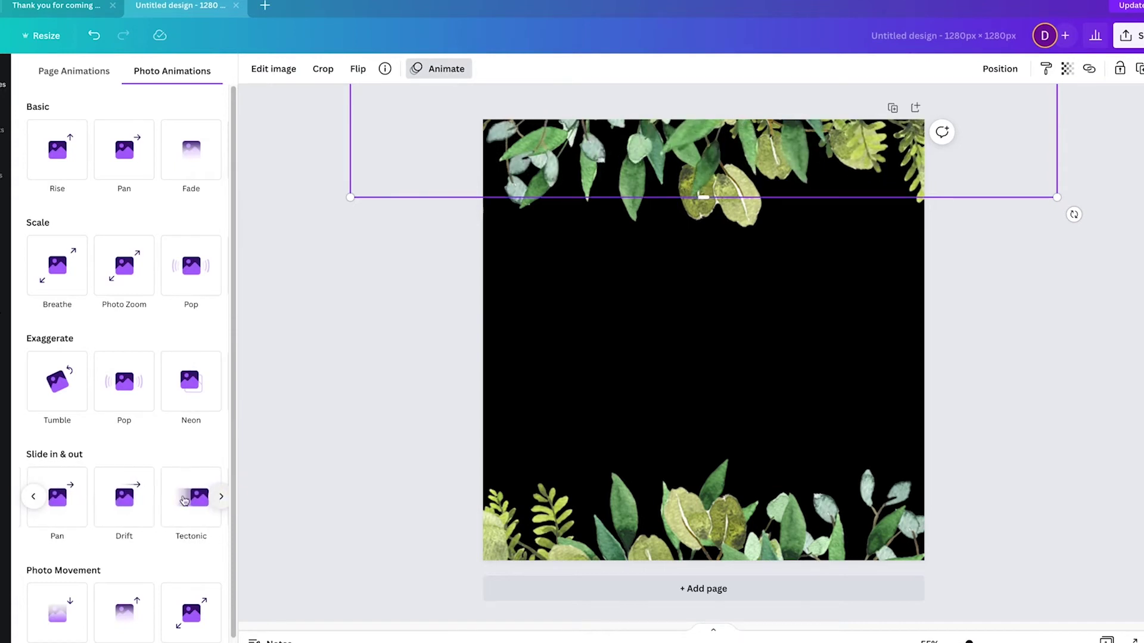
click(124, 498)
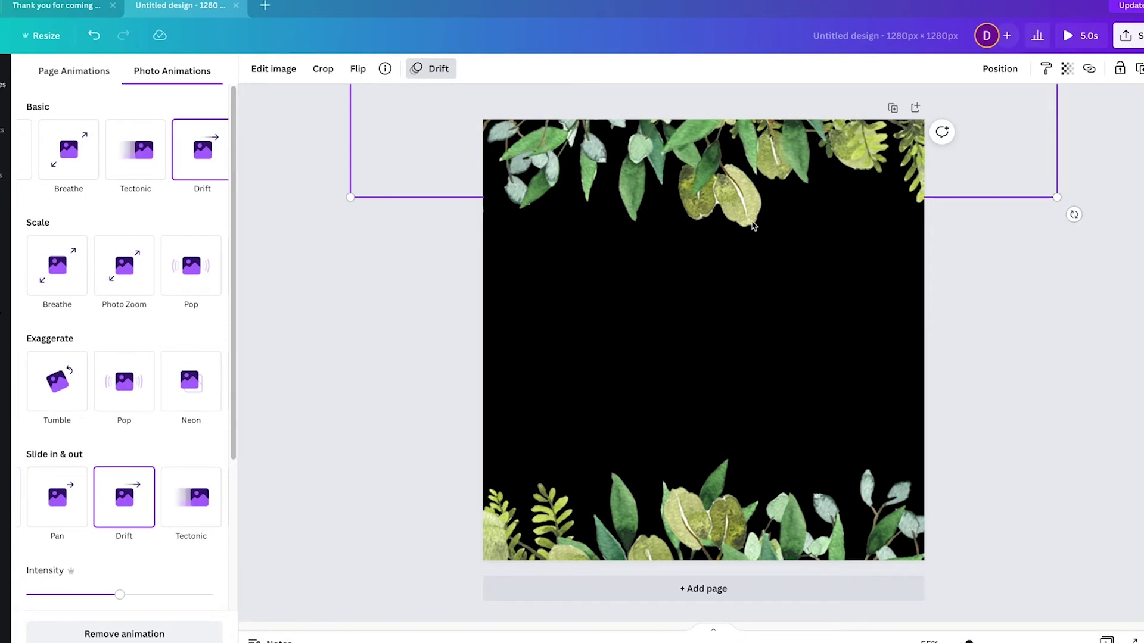
key(ctrl+z)
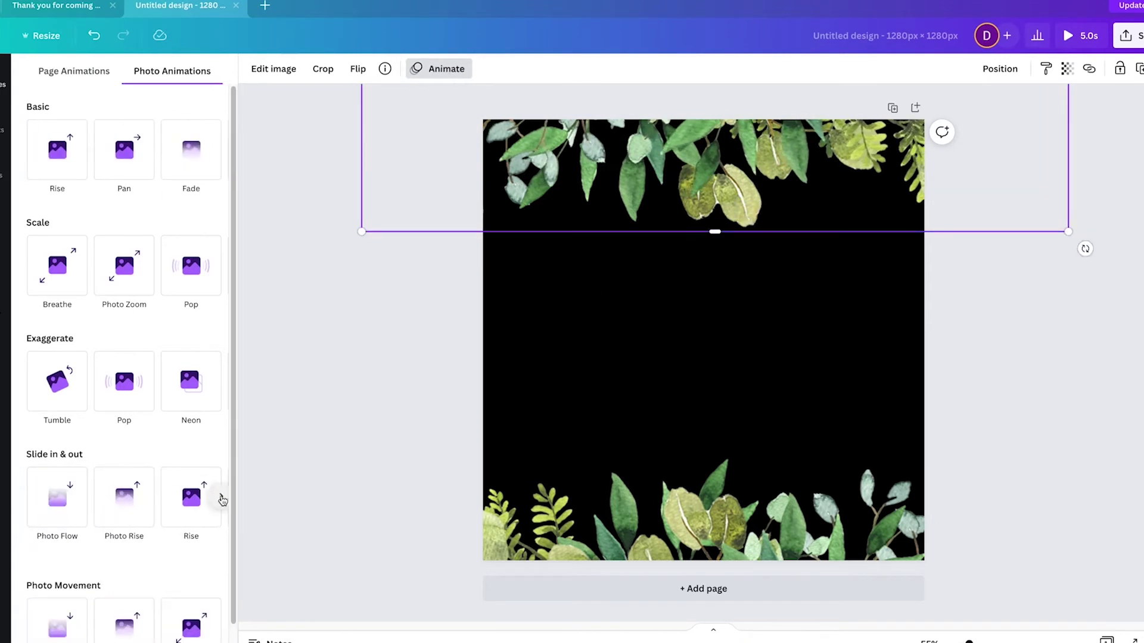
click(221, 496)
click(128, 499)
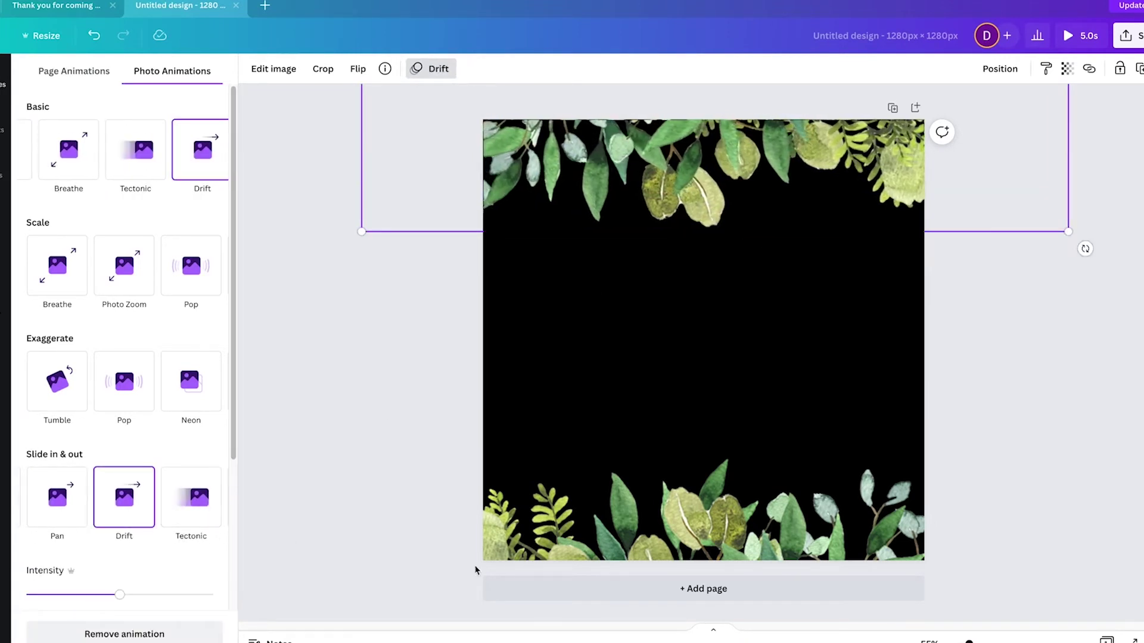
Apply Drift to the bottom greenery image and preview the animation full screen
key(ctrl+z)
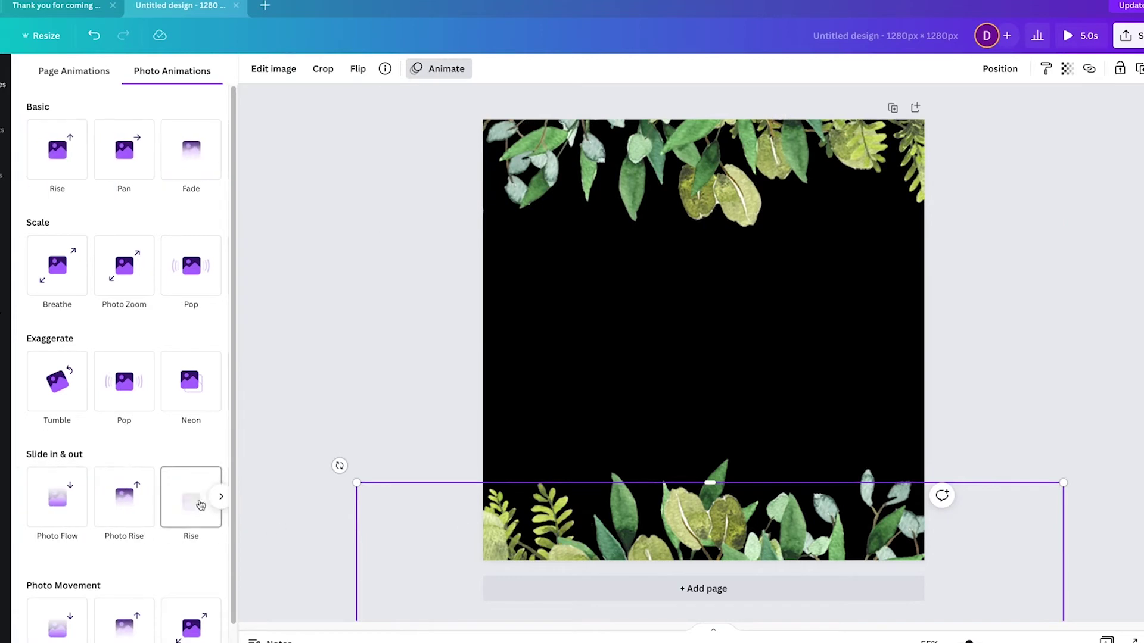
click(219, 497)
click(146, 501)
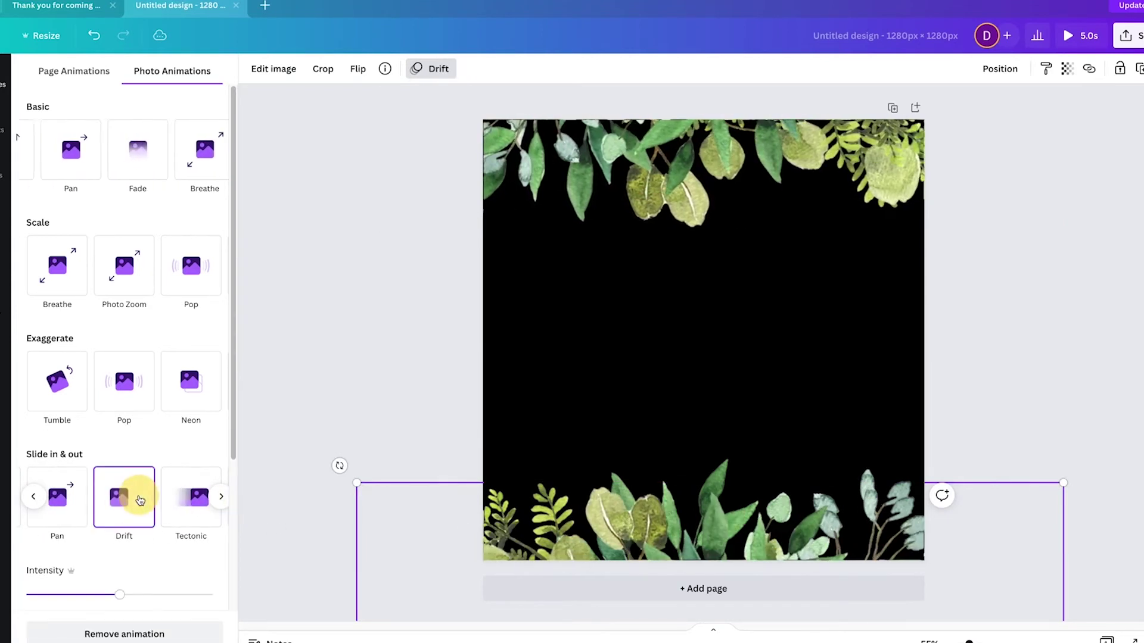
key(ctrl+z)
click(219, 496)
click(135, 504)
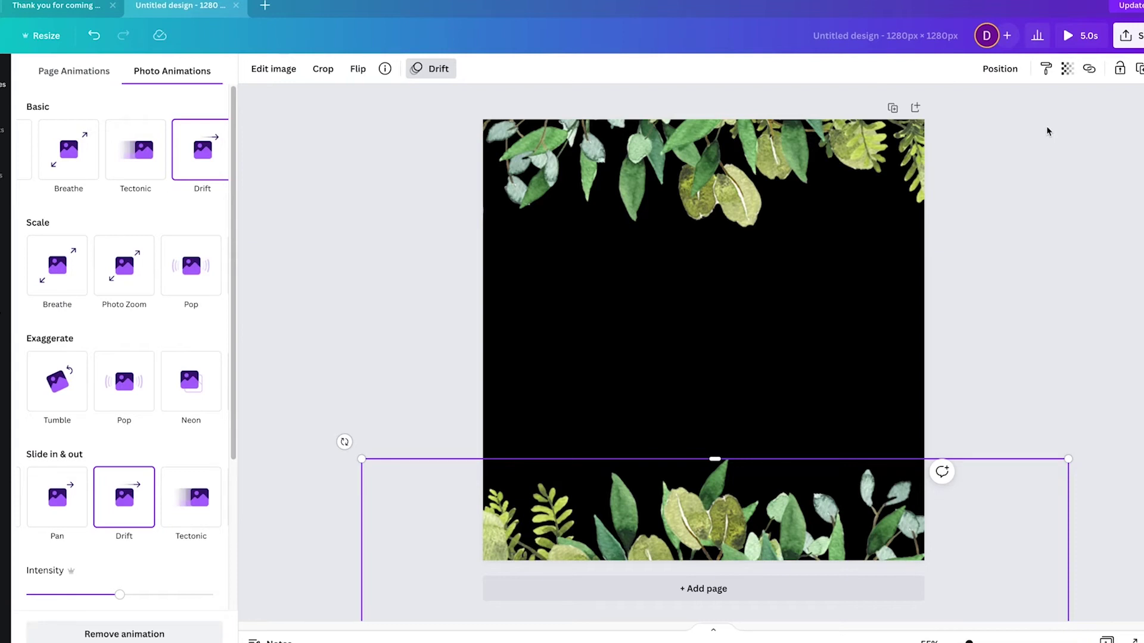
click(1080, 35)
click(413, 186)
Set the page duration to 12.0 seconds and play the full-screen preview
click(392, 314)
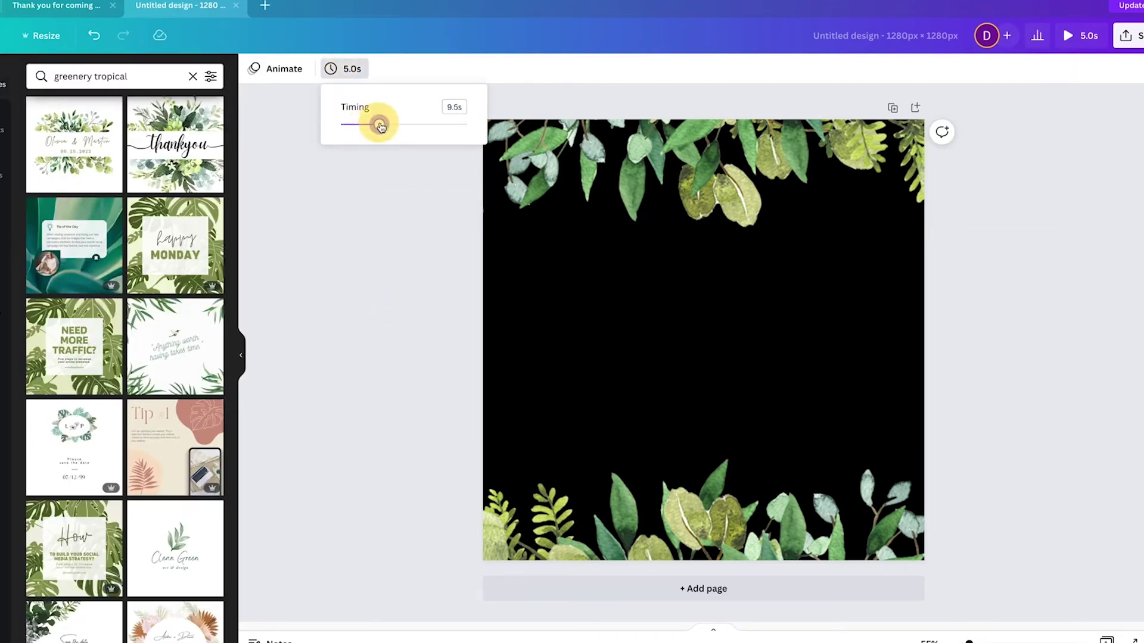
drag(391, 126, 388, 125)
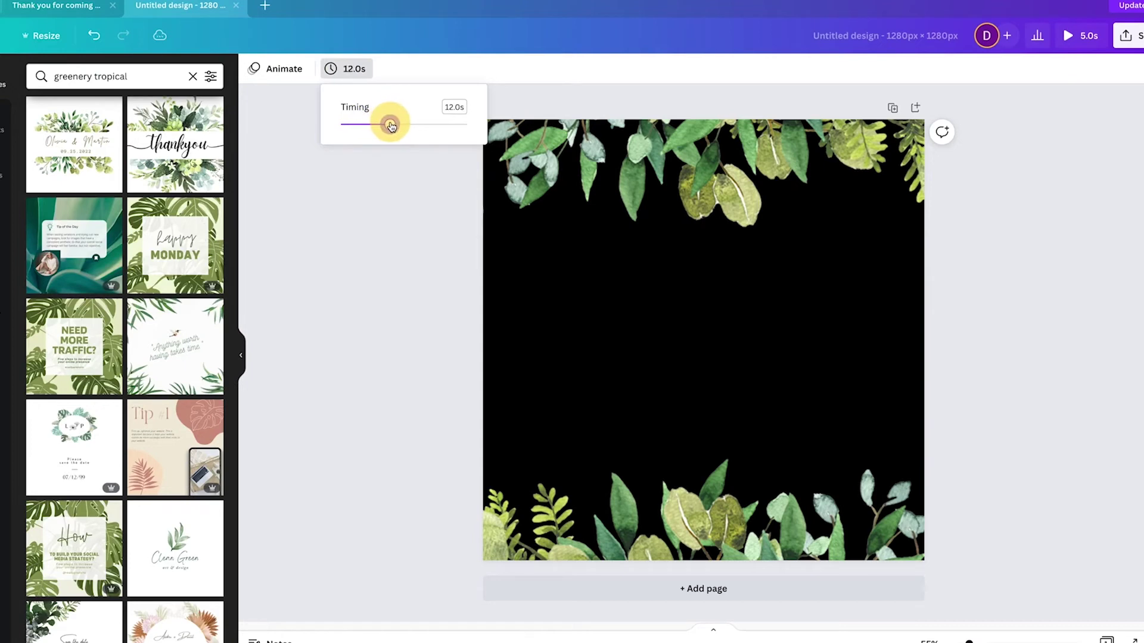
click(409, 263)
click(1077, 43)
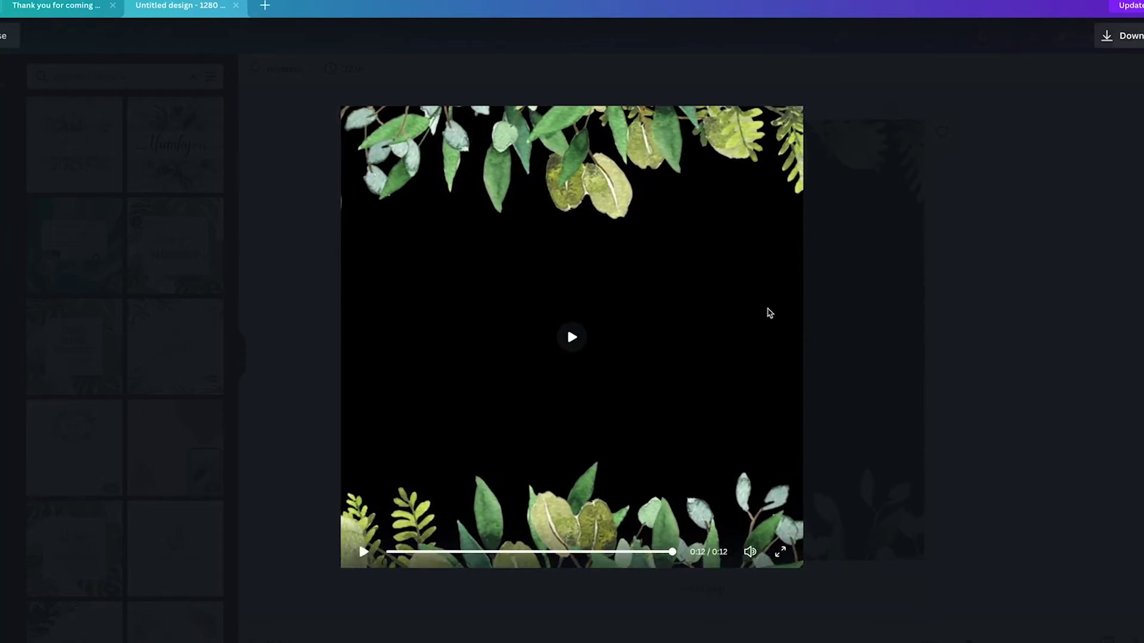
Close the preview and duplicate the page as Page 2
click(12, 36)
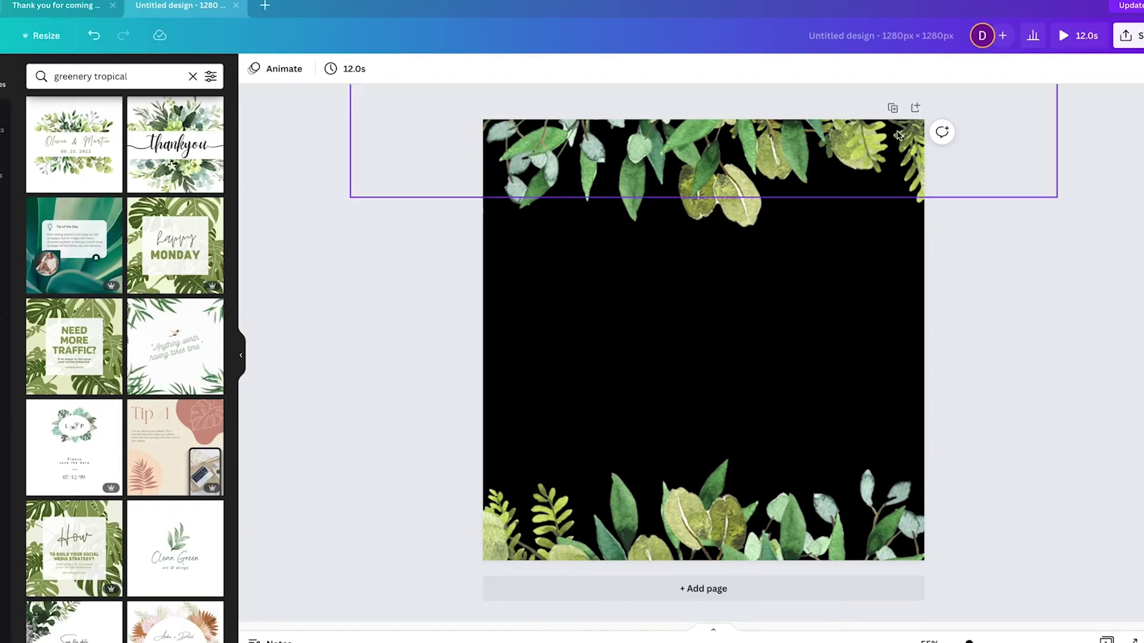
click(892, 108)
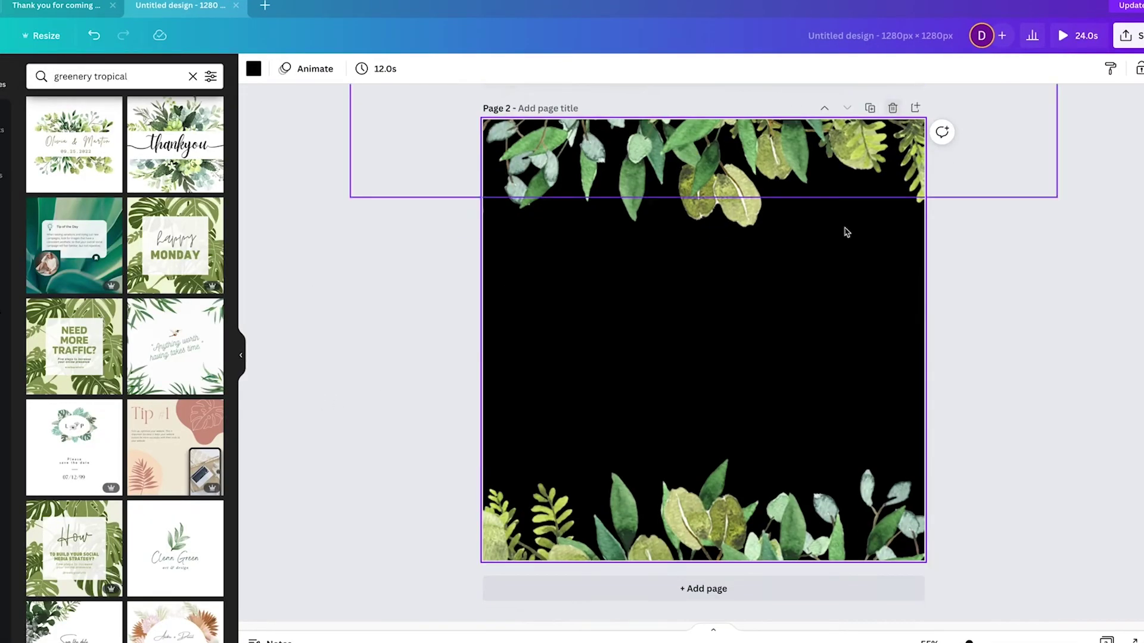
Set the top leaves' Brightness and Contrast to 100 on Page 2
click(529, 158)
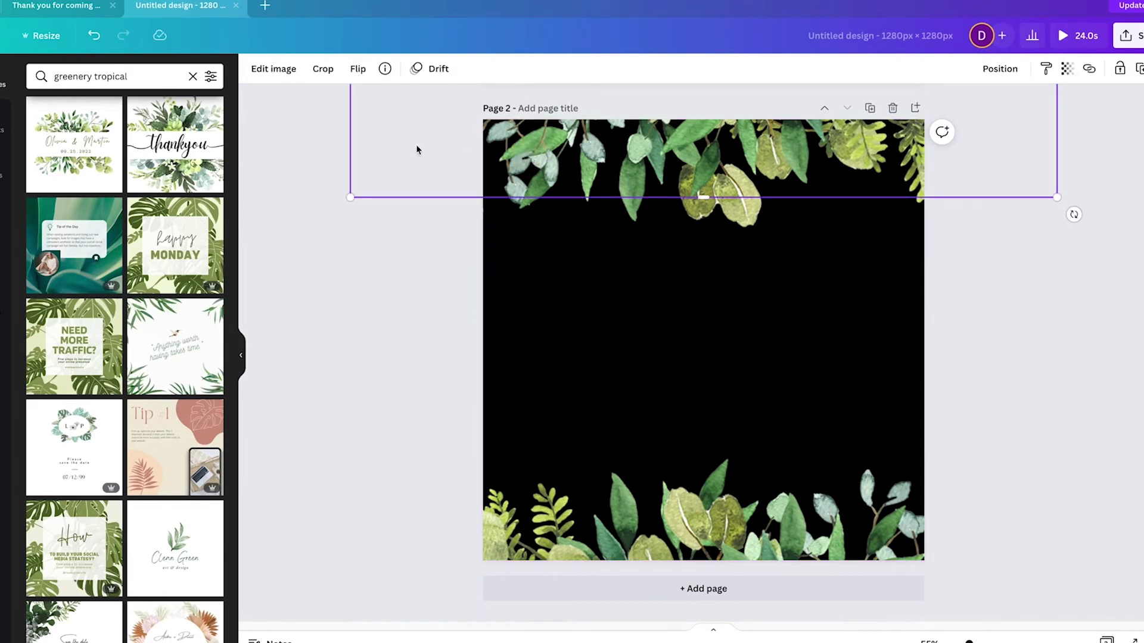
click(273, 69)
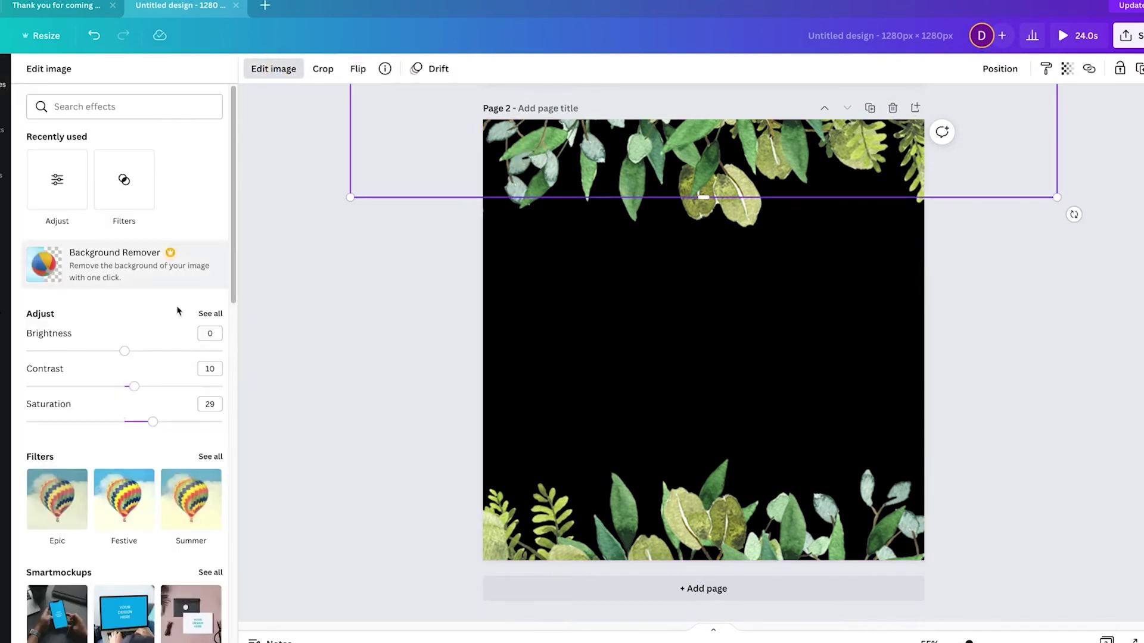
drag(134, 352, 223, 352)
drag(133, 386, 224, 386)
key(ctrl+z)
key(ctrl+z)
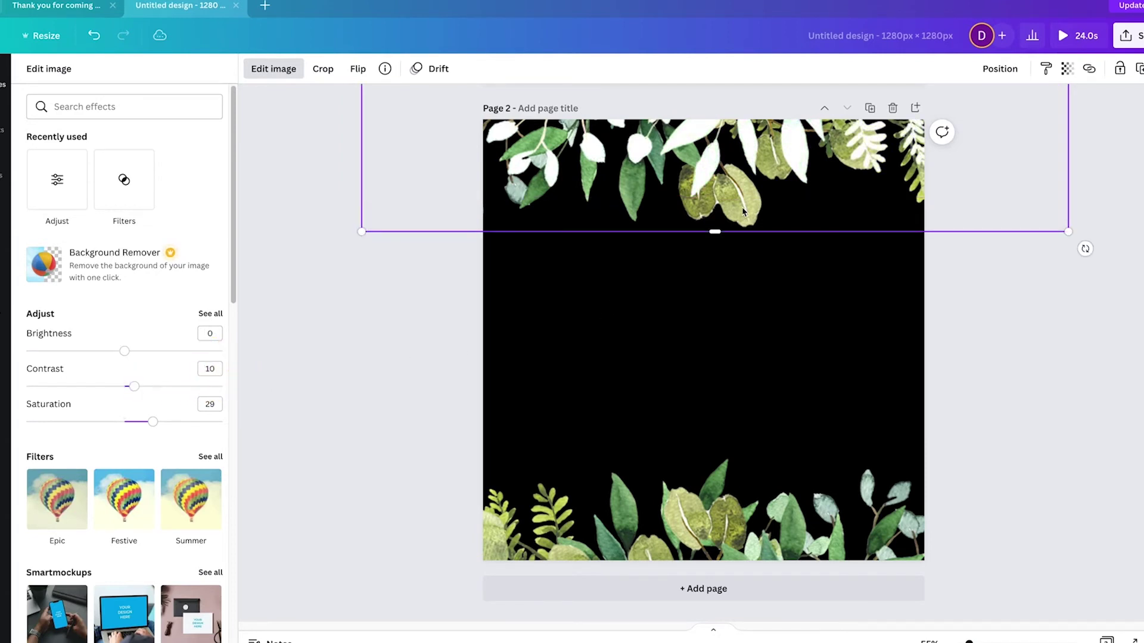
drag(126, 352, 223, 352)
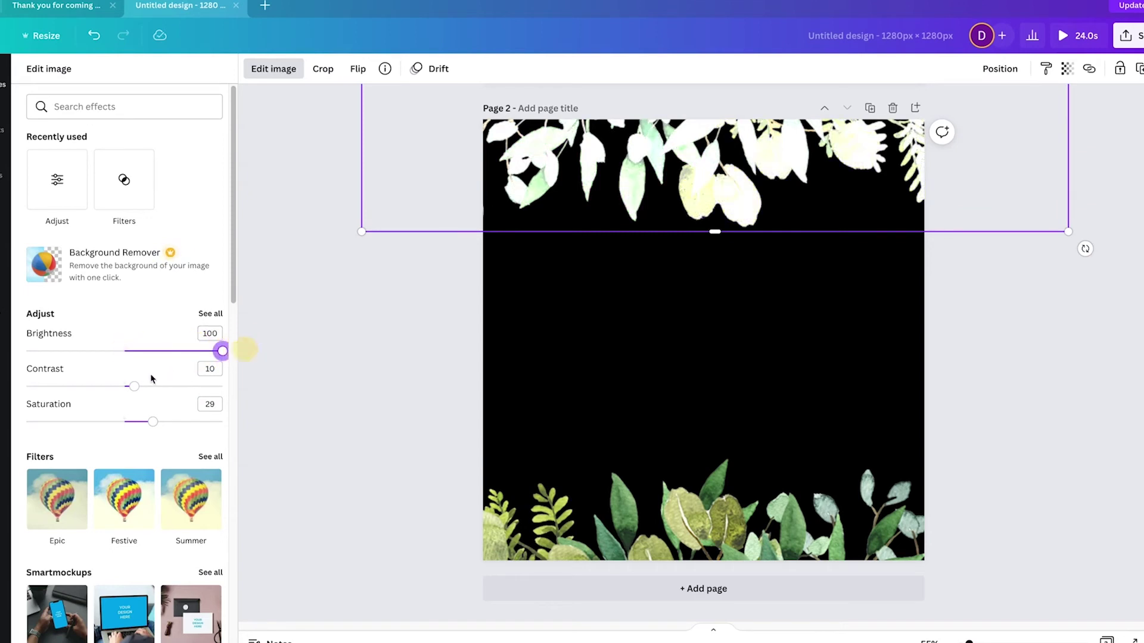
drag(134, 387, 262, 386)
Set Brightness and Contrast to 100 on both bottom leaf images
click(737, 531)
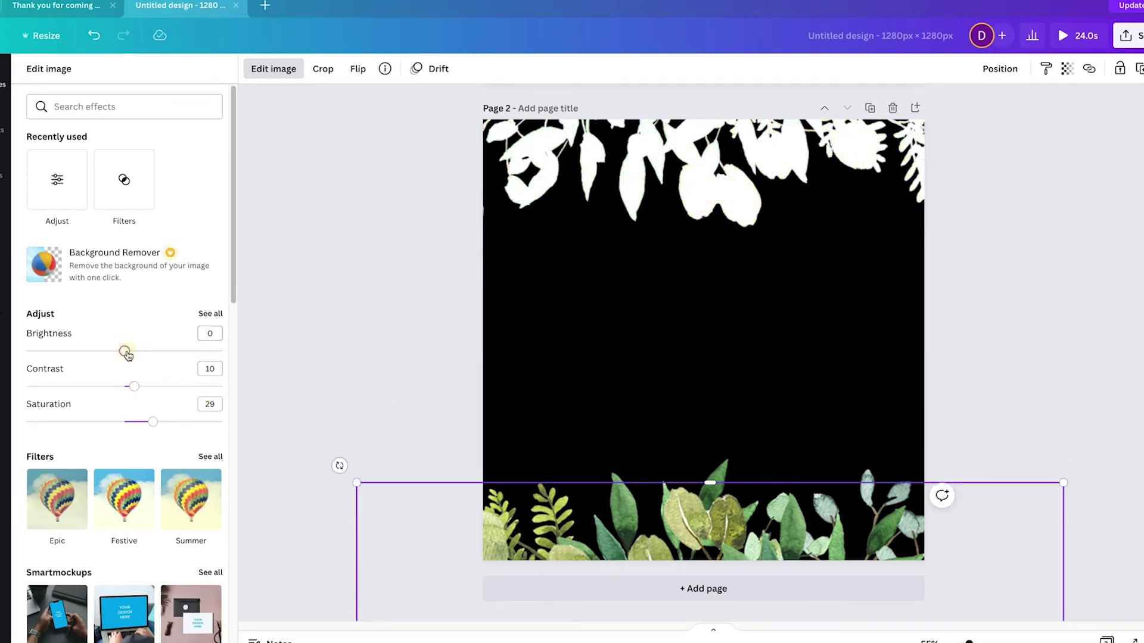
drag(127, 352, 301, 358)
drag(135, 387, 237, 394)
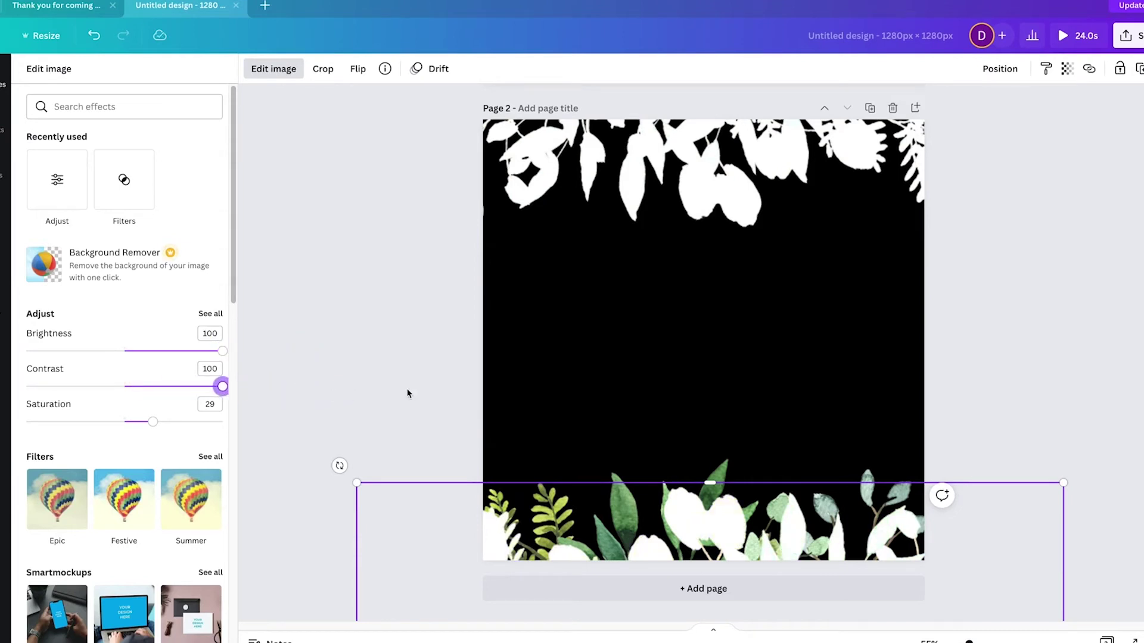
click(736, 475)
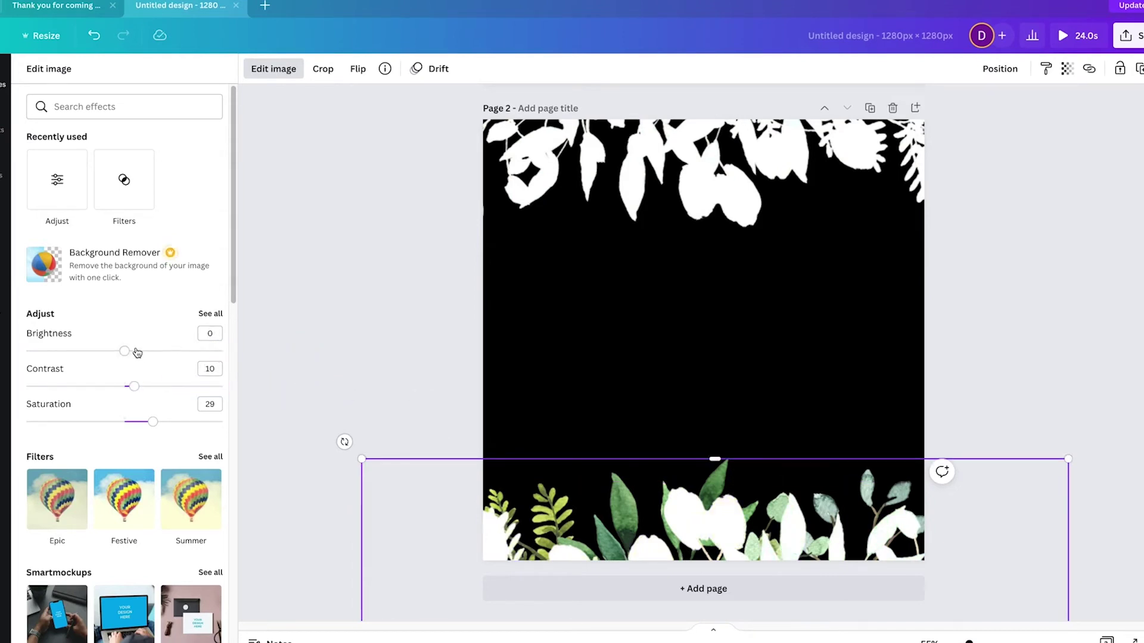
drag(125, 352, 268, 355)
drag(135, 387, 248, 393)
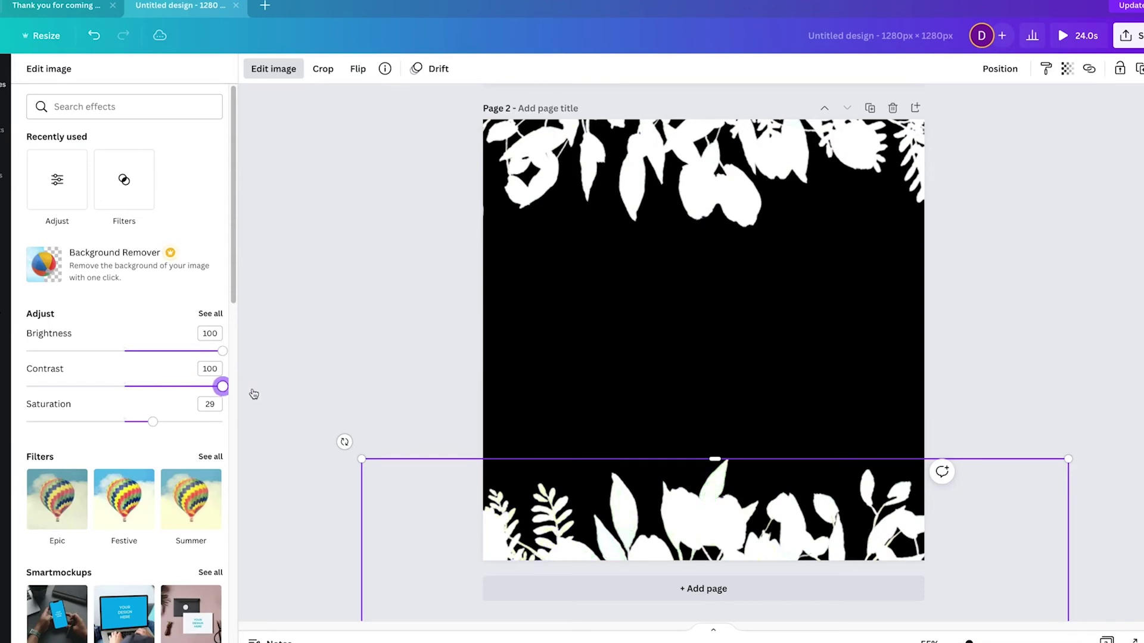
key(Escape)
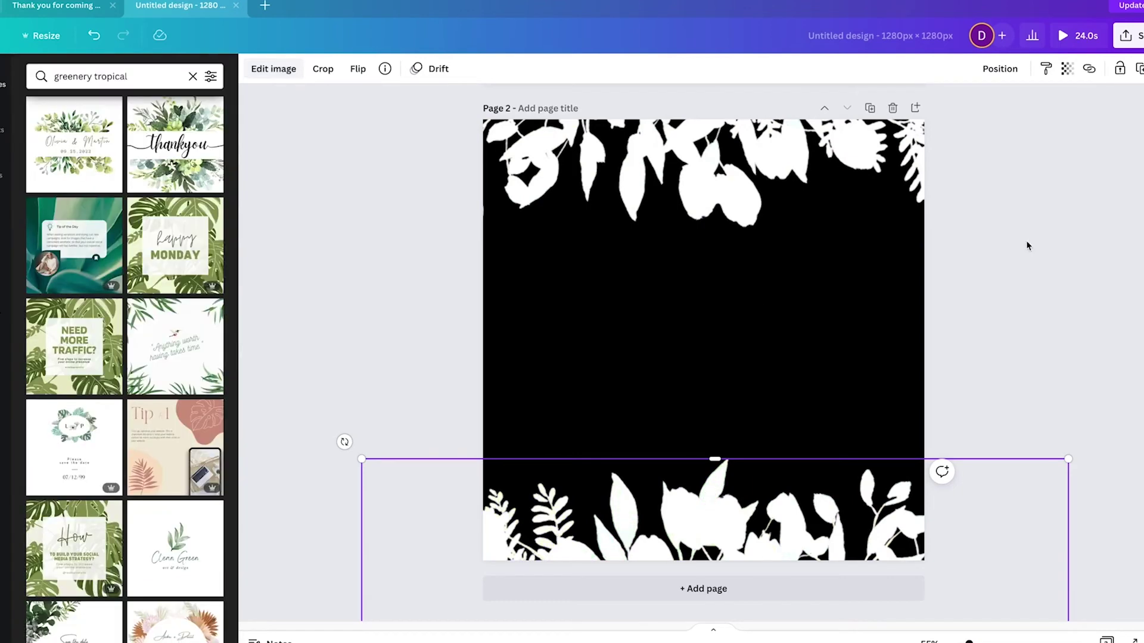
click(972, 307)
scroll(738, 326, up, 5)
scroll(736, 325, up, 2)
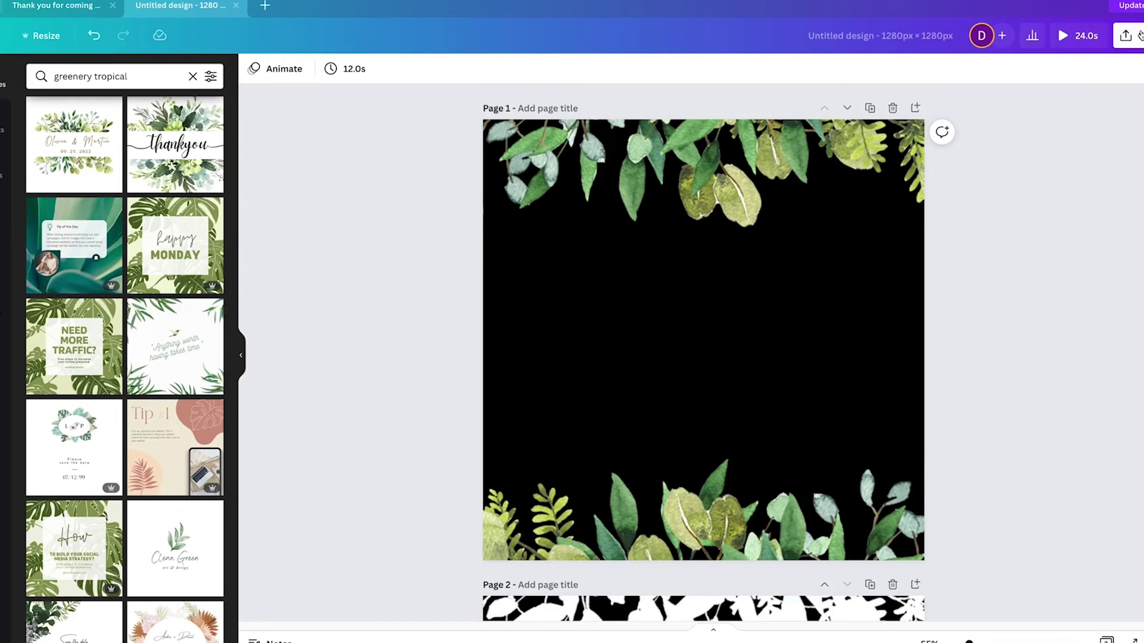
Download only Page 1 as an MP4 video
click(1124, 37)
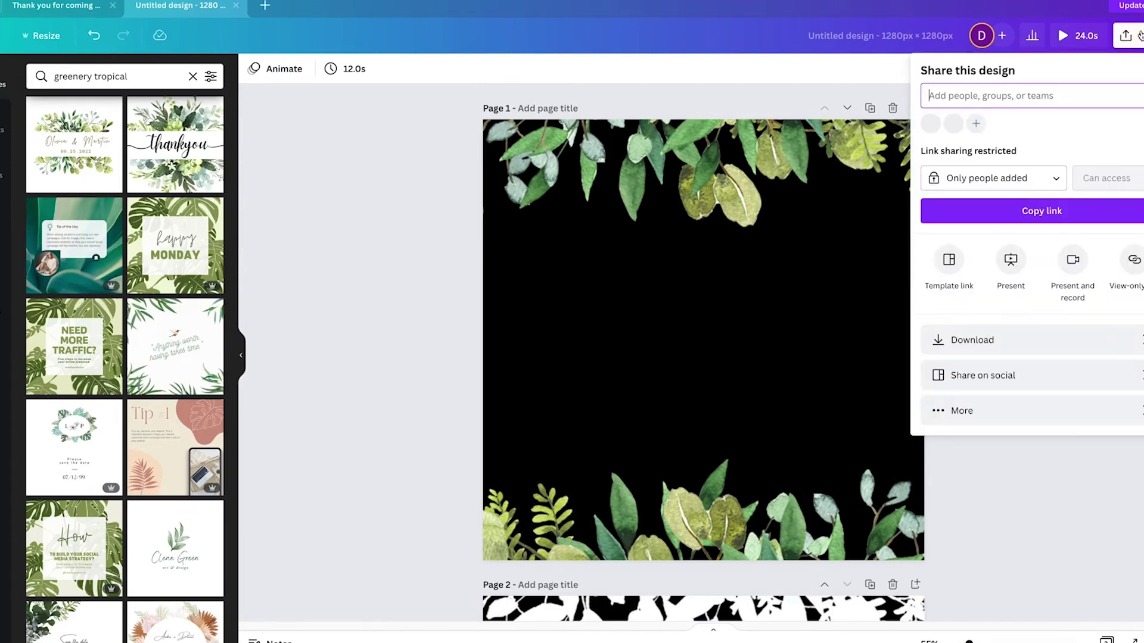
click(1094, 338)
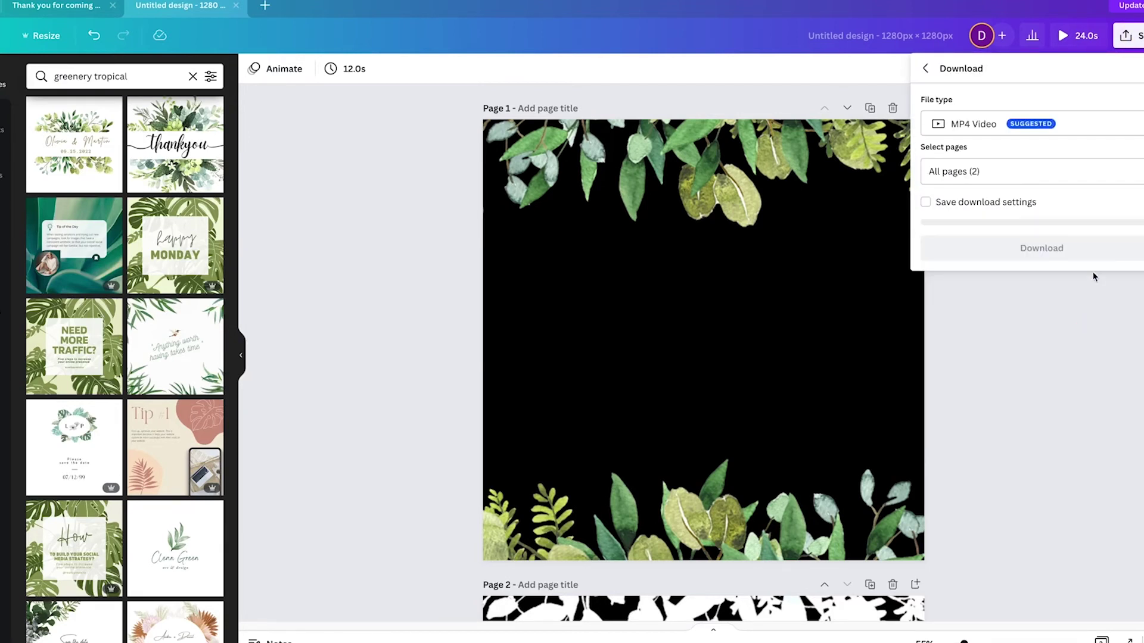
click(1036, 172)
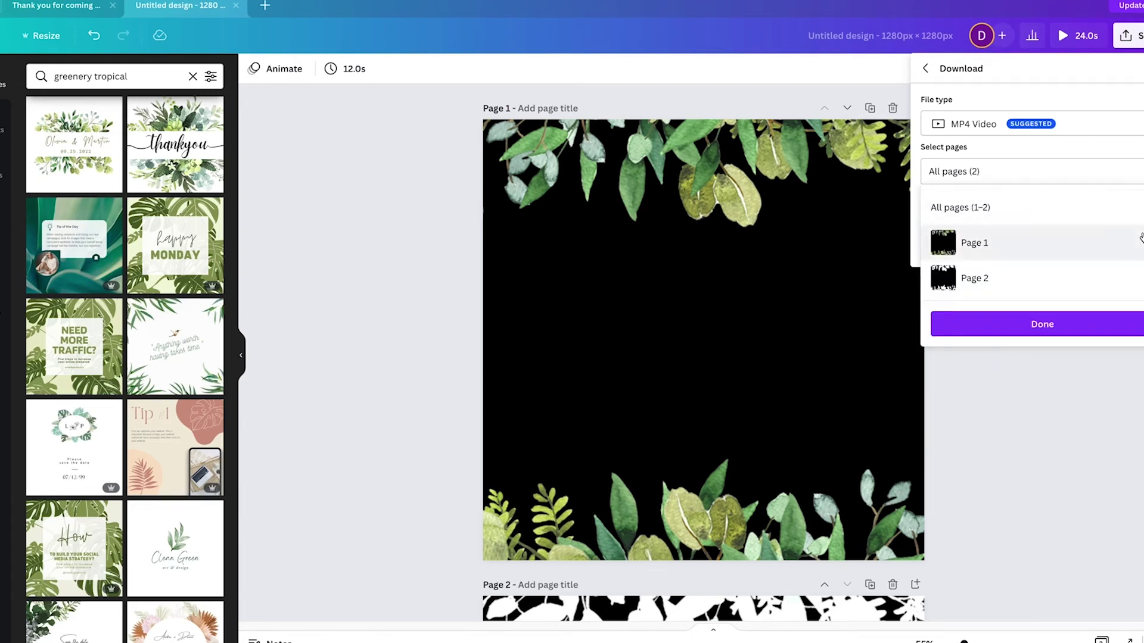
click(1139, 208)
click(1141, 243)
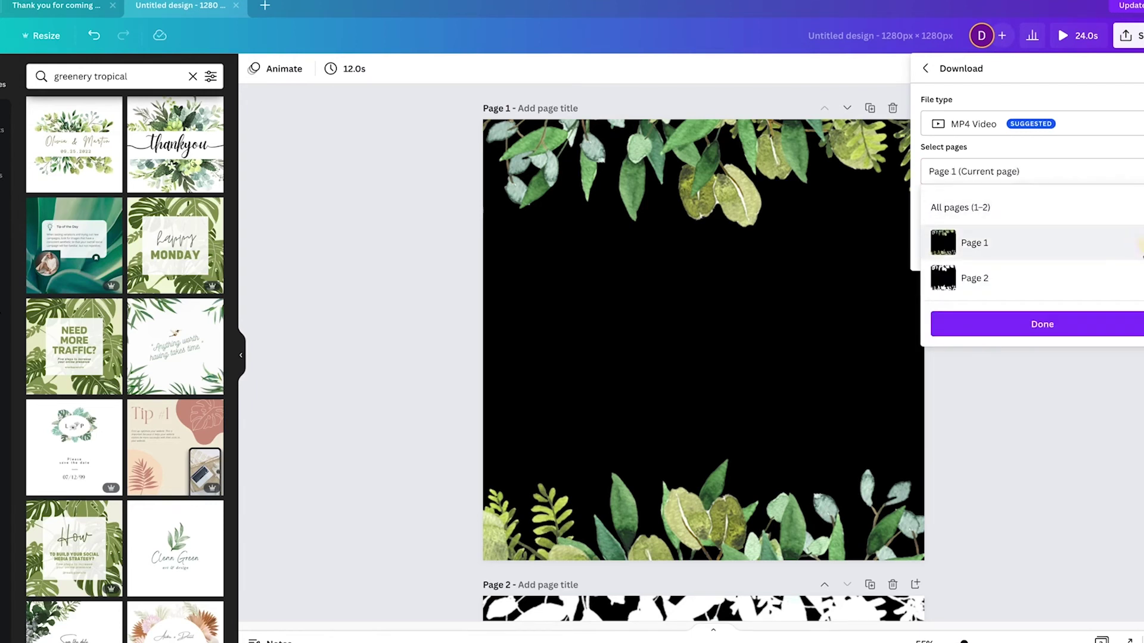
click(1048, 324)
click(1053, 254)
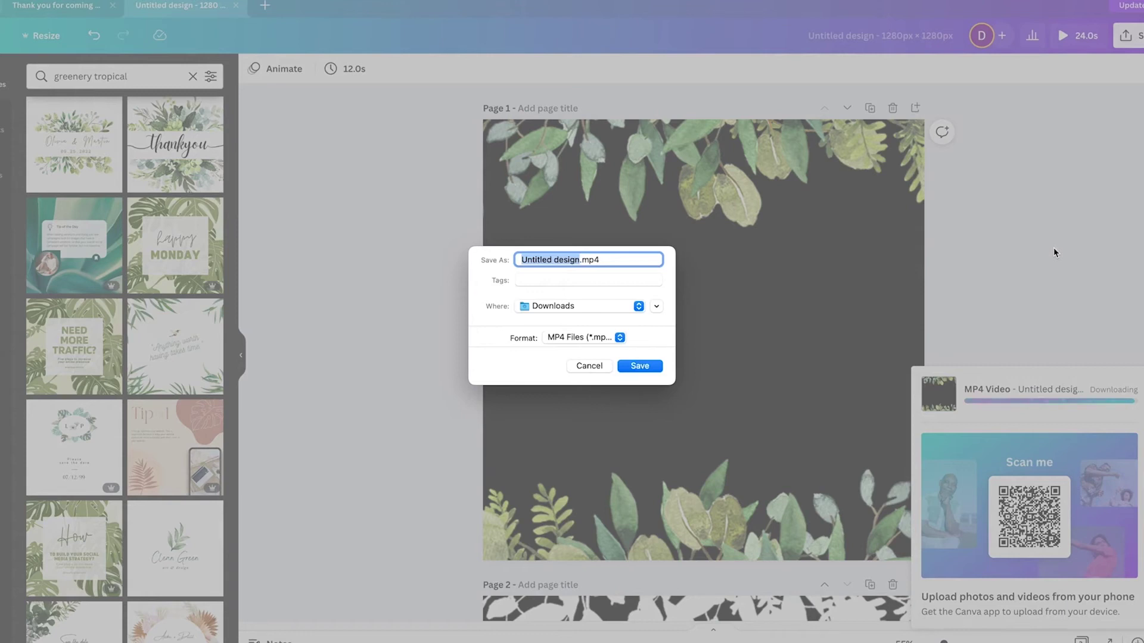
Save the video as Overlay.mp4 on the Desktop
text(Overlay)
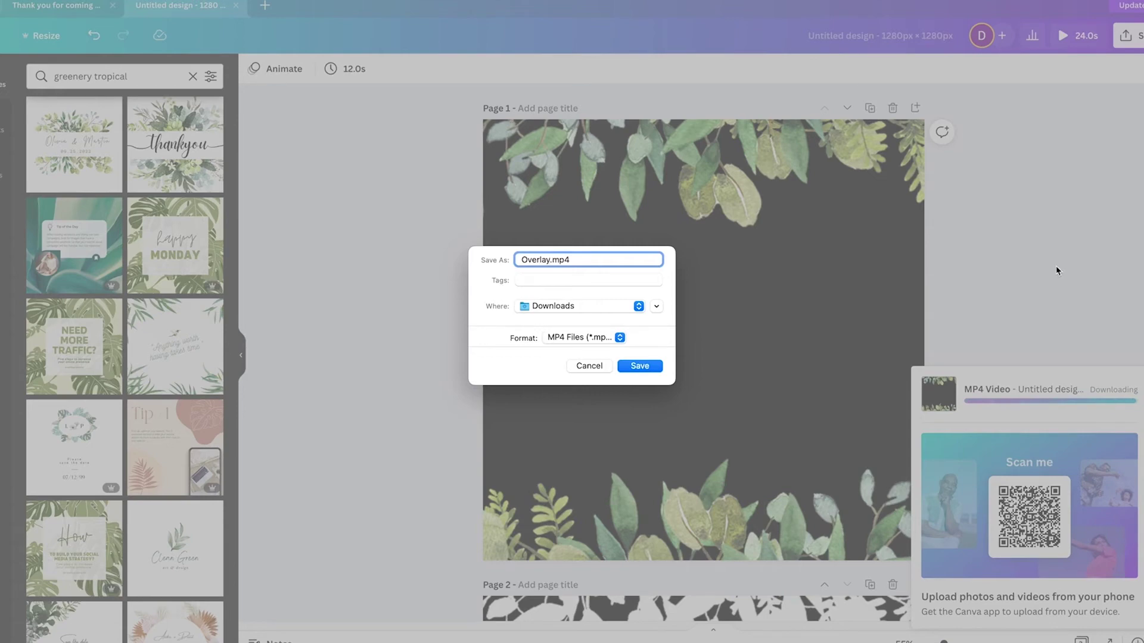
click(625, 307)
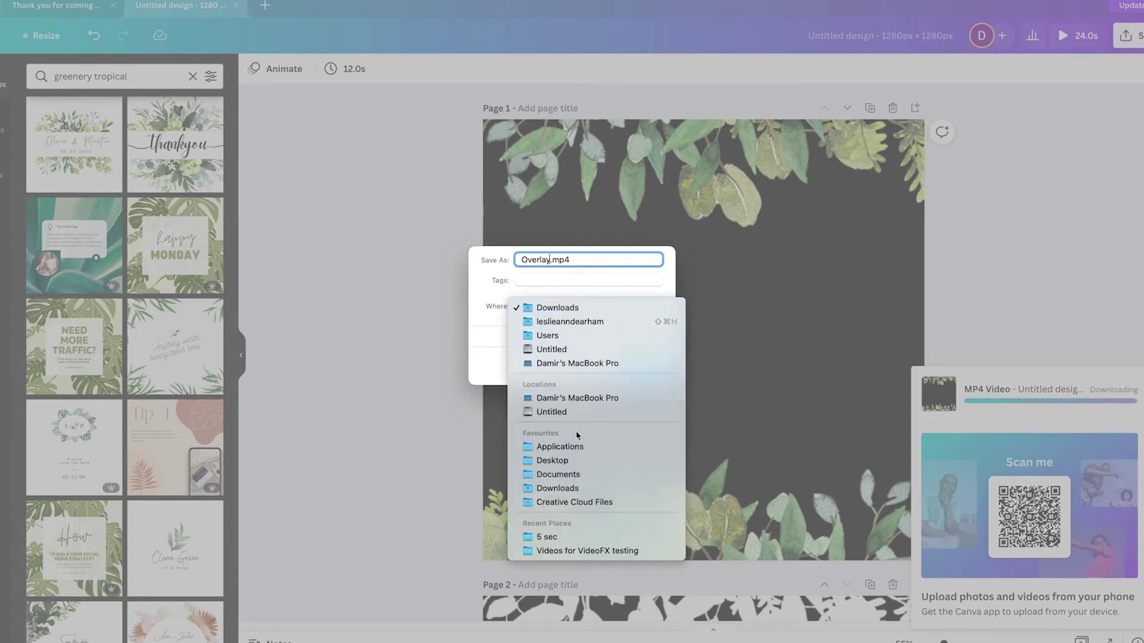
click(575, 460)
click(650, 368)
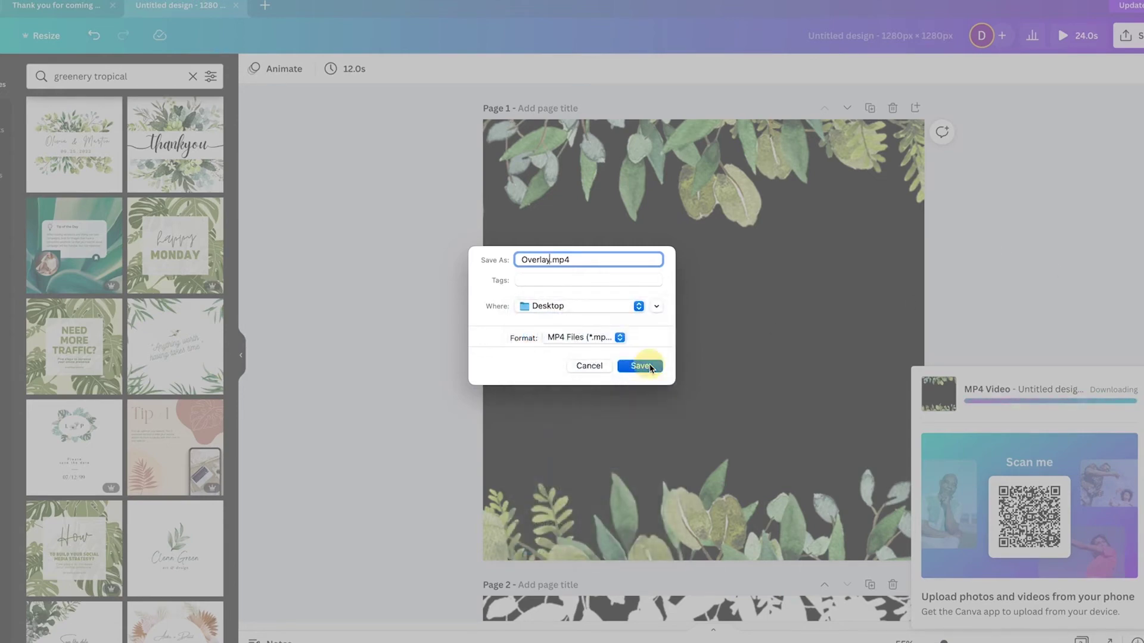
click(1135, 45)
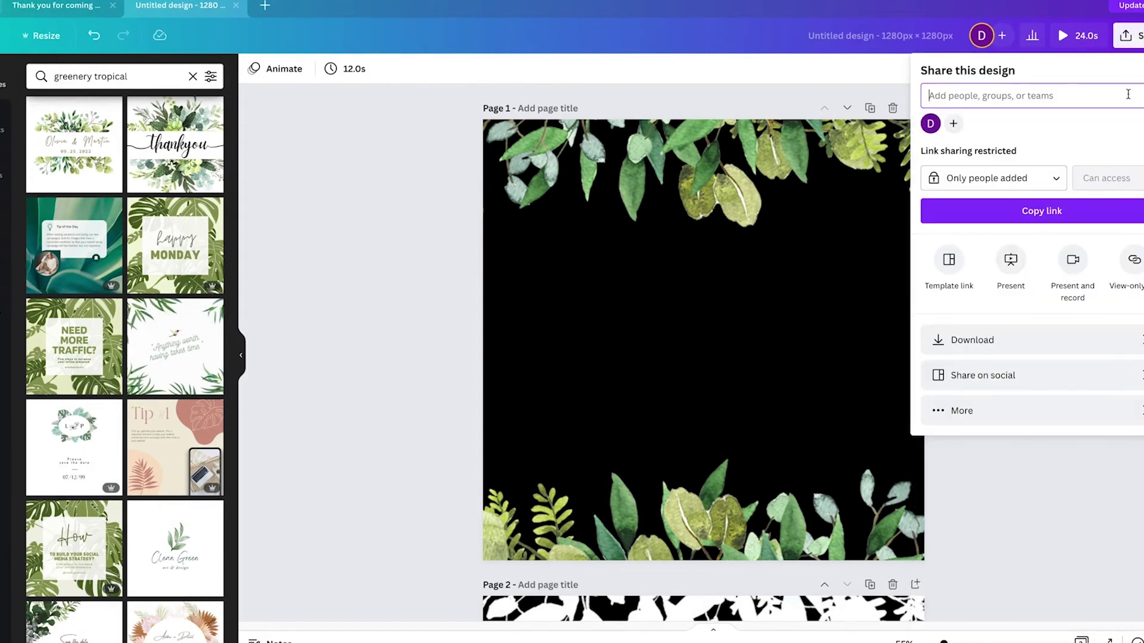
Download only Page 2 as an MP4 video
click(1047, 341)
click(1130, 173)
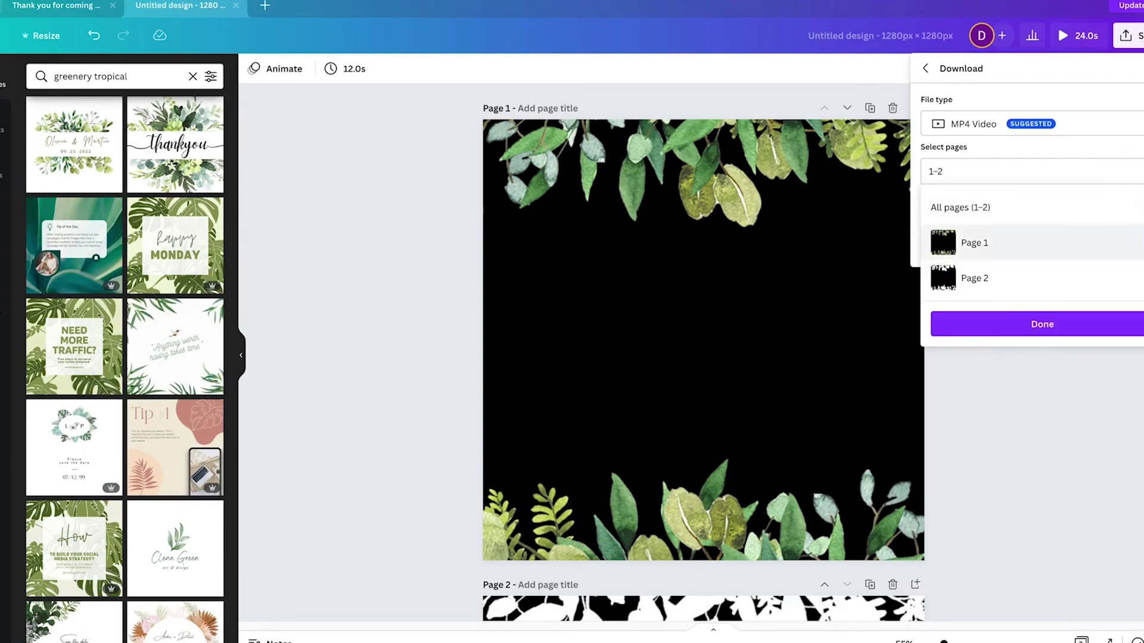
click(1126, 207)
click(1126, 278)
click(1082, 323)
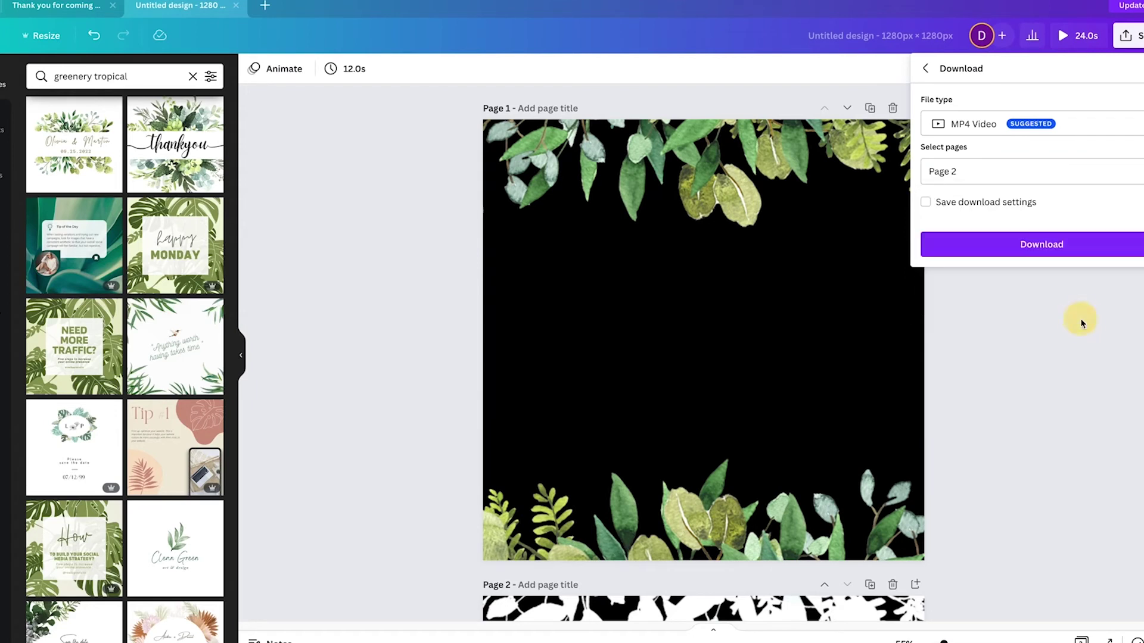
click(1061, 246)
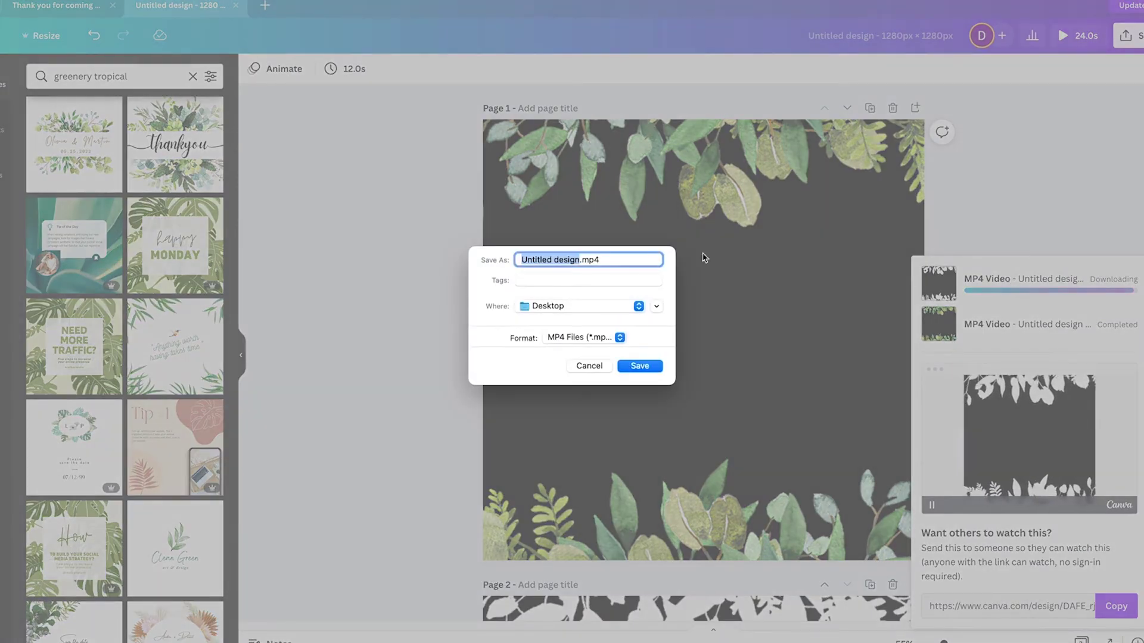
Rename the file to Mask.mp4 and save it to the Desktop
click(554, 259)
drag(580, 261, 511, 265)
text(Mask)
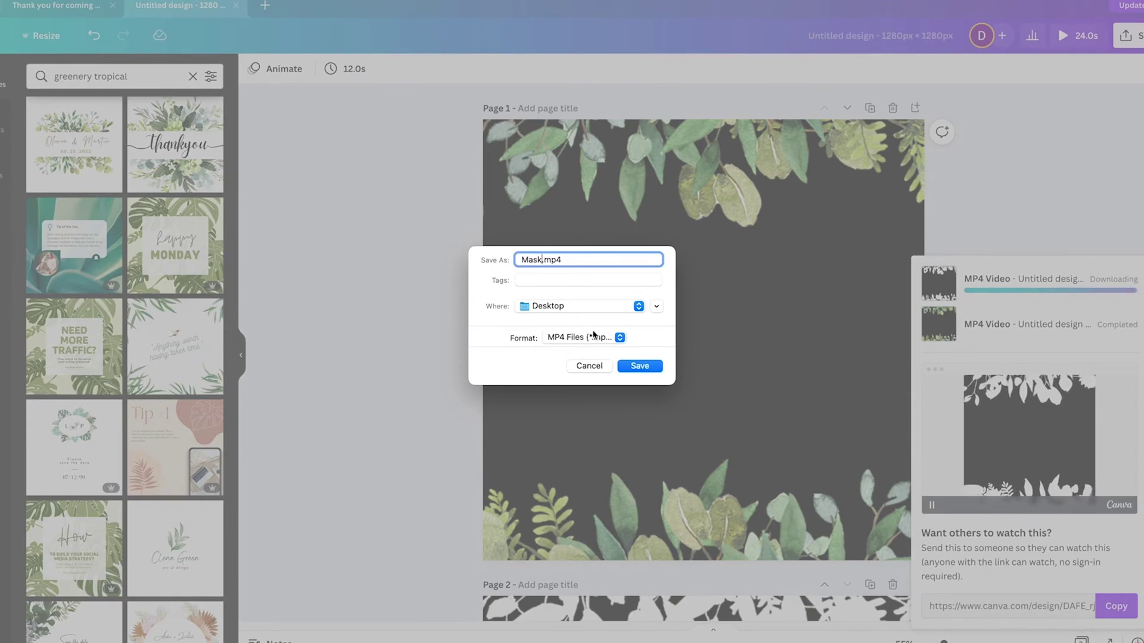
click(632, 367)
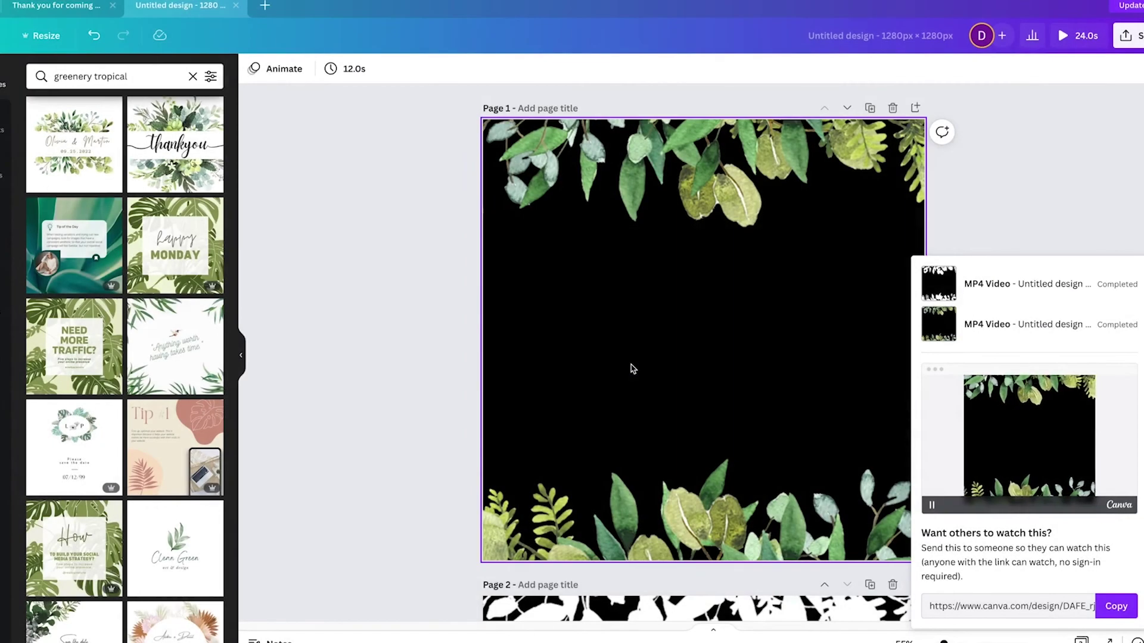
click(1053, 225)
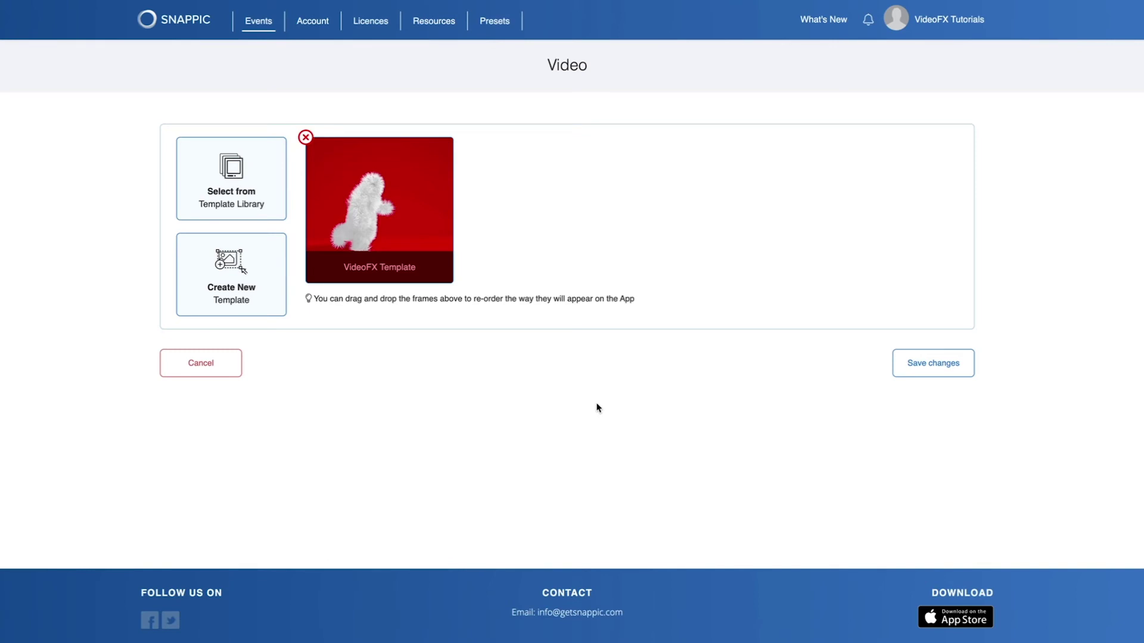
Open the VideoFX Template and upload Overlay.mp4 as its overlay
mouse_move(396, 236)
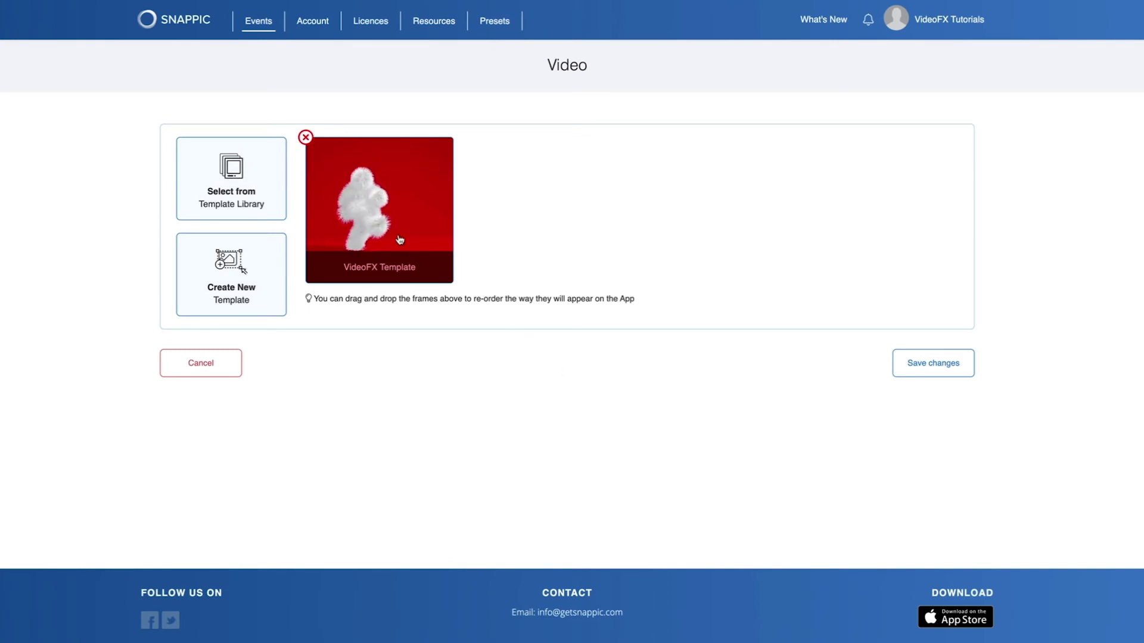
click(375, 210)
click(498, 23)
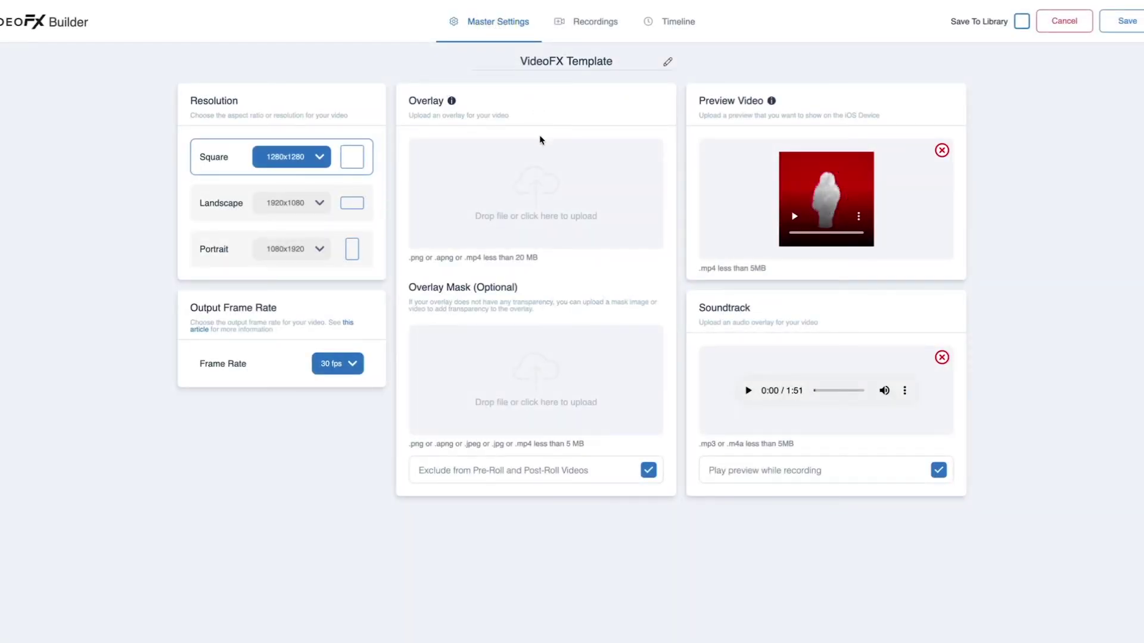
click(542, 197)
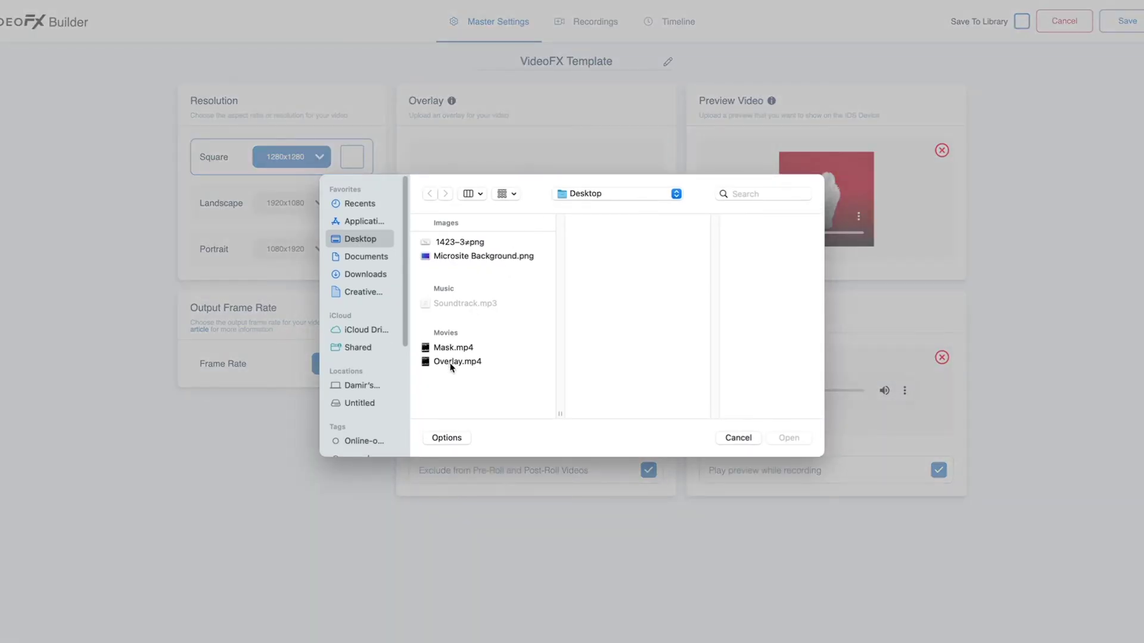
click(453, 361)
click(786, 439)
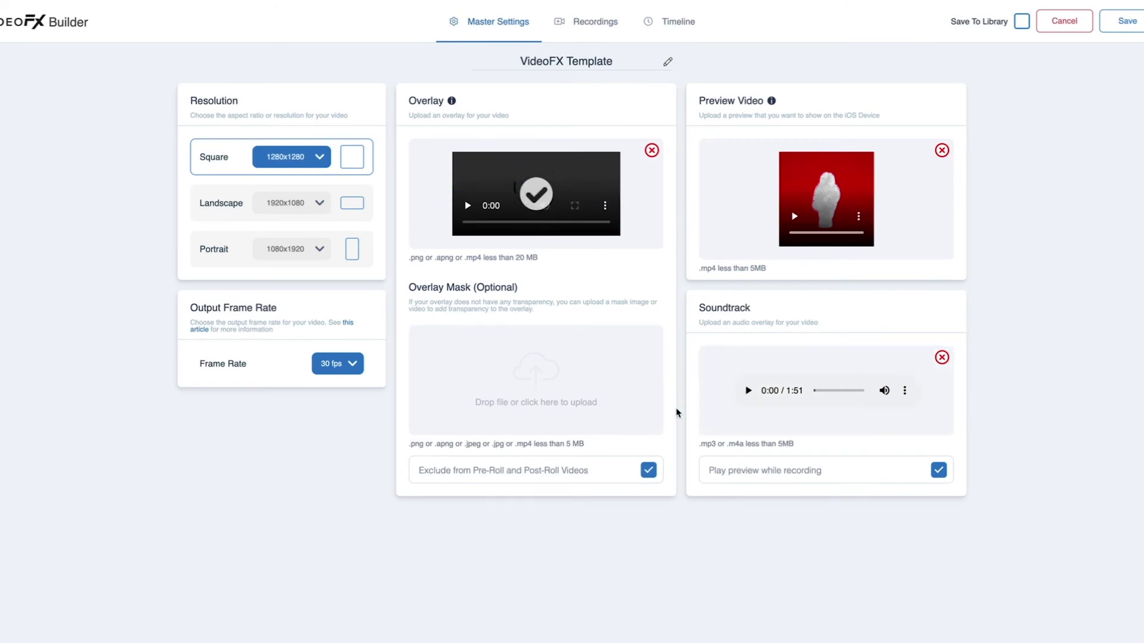
Upload Mask.mp4 as the overlay mask, keeping the overlay excluded from pre- and post-roll
click(531, 383)
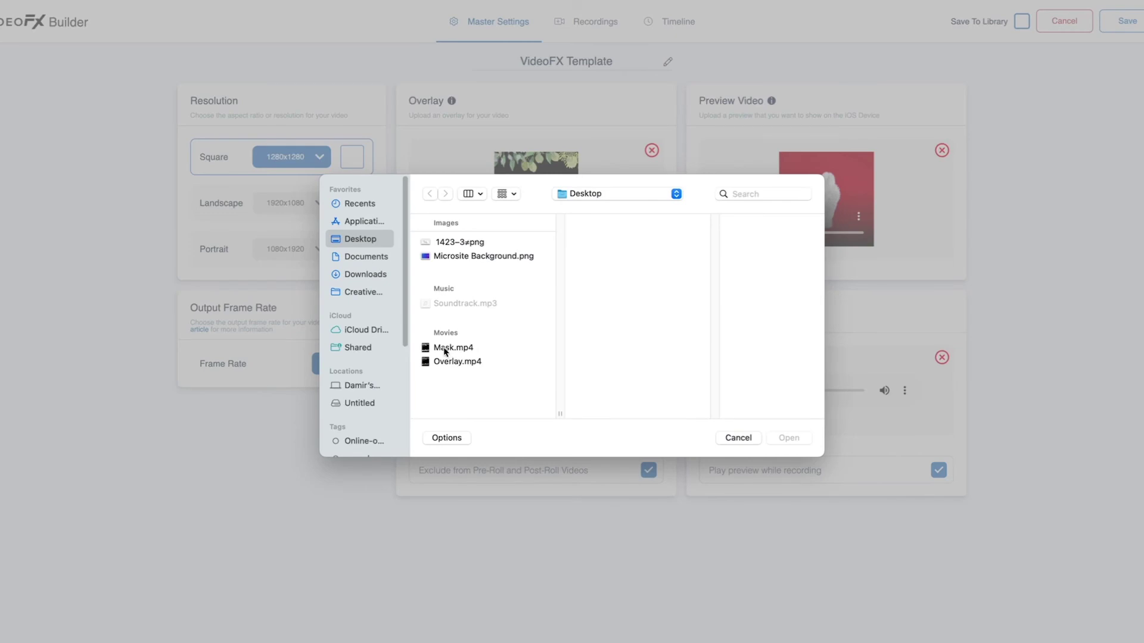
click(446, 349)
click(781, 438)
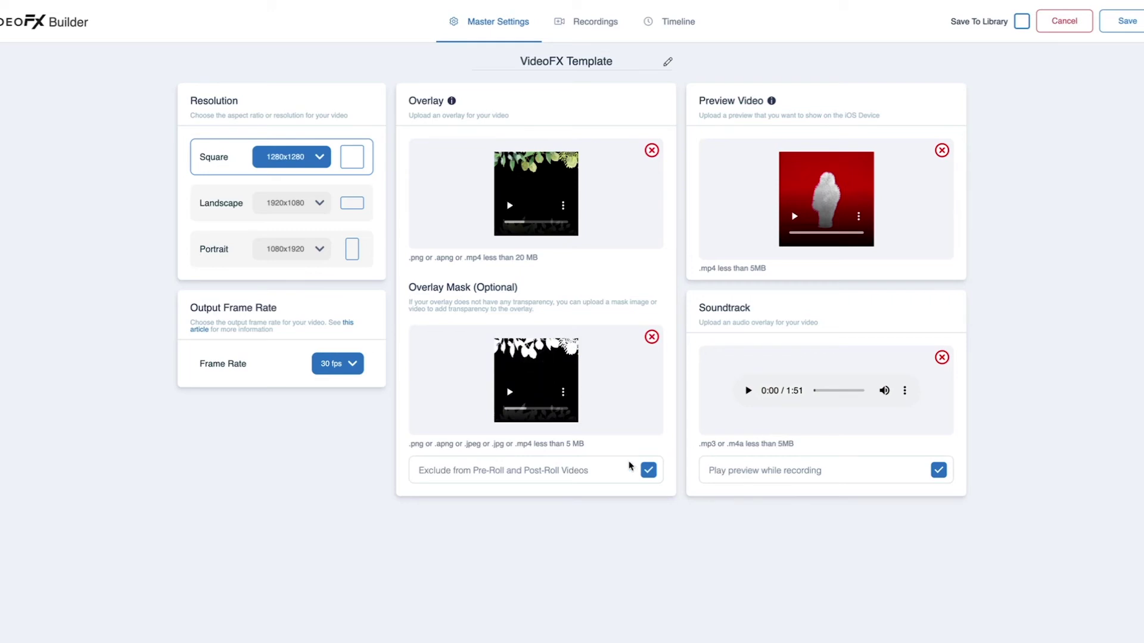
click(648, 472)
click(649, 473)
Save the VideoFX template and event changes, then enable Test Mode for the VideoFX Tutorial event
click(1138, 29)
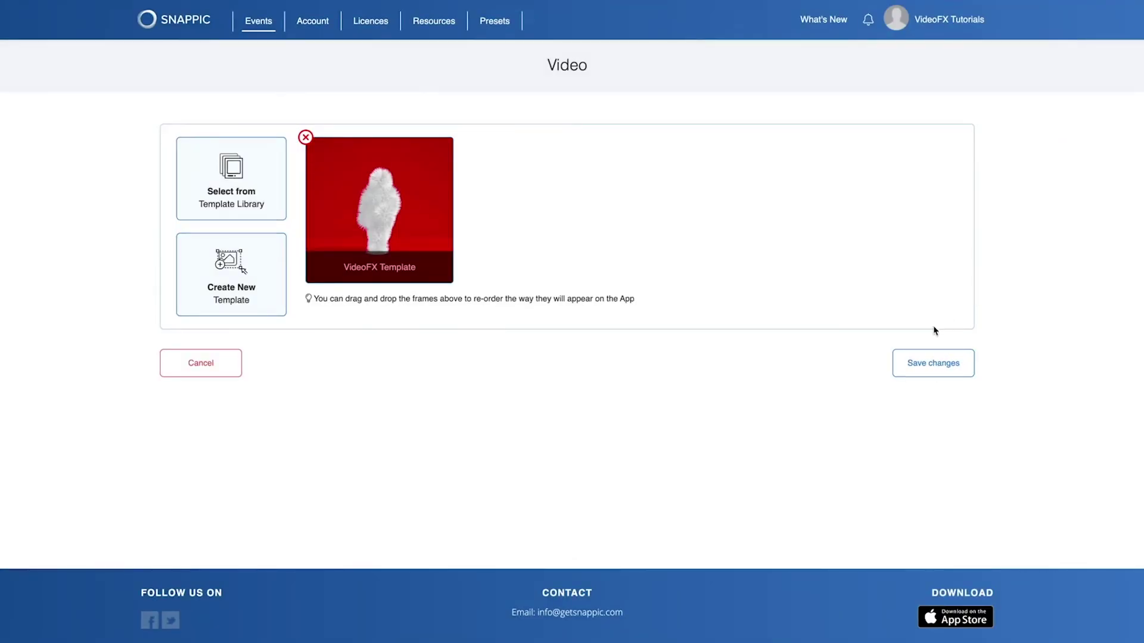
click(933, 363)
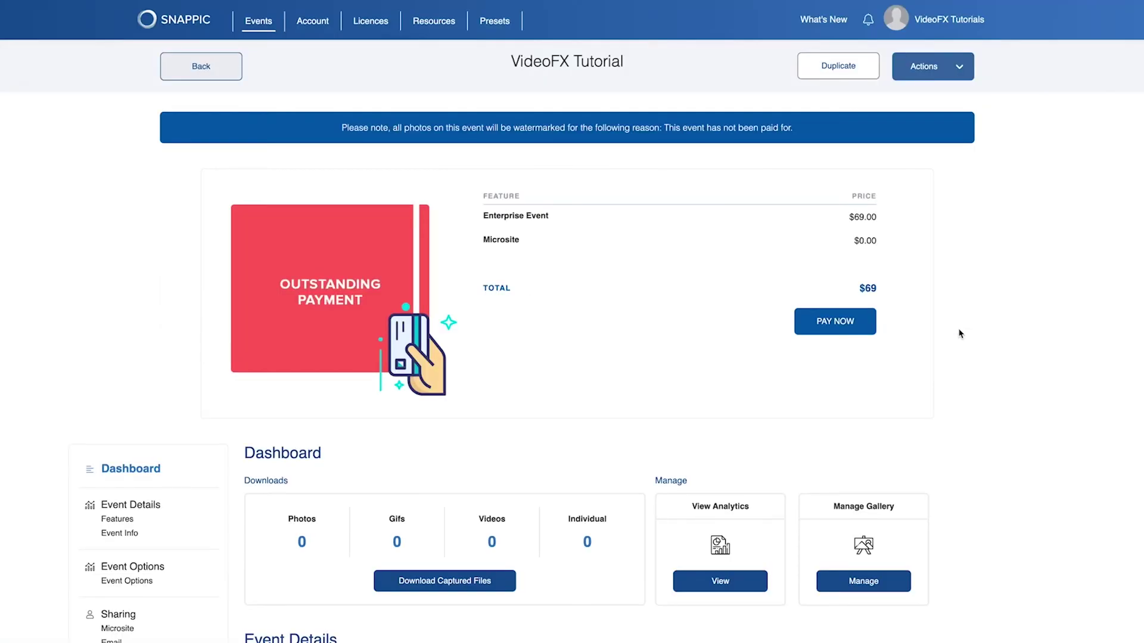
click(944, 72)
click(911, 193)
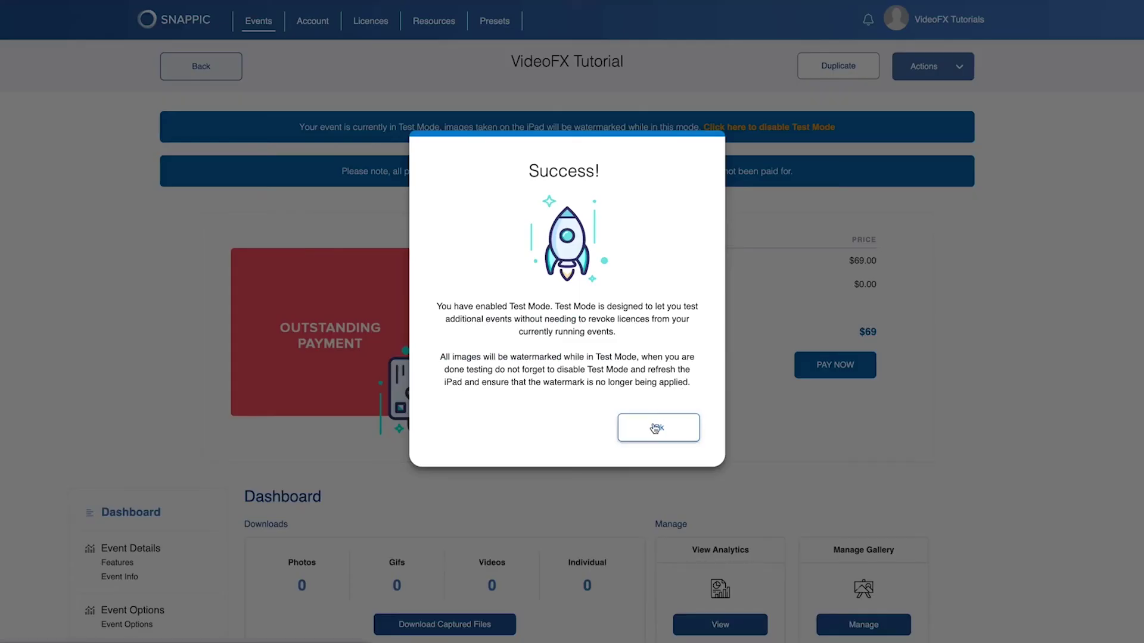
click(658, 429)
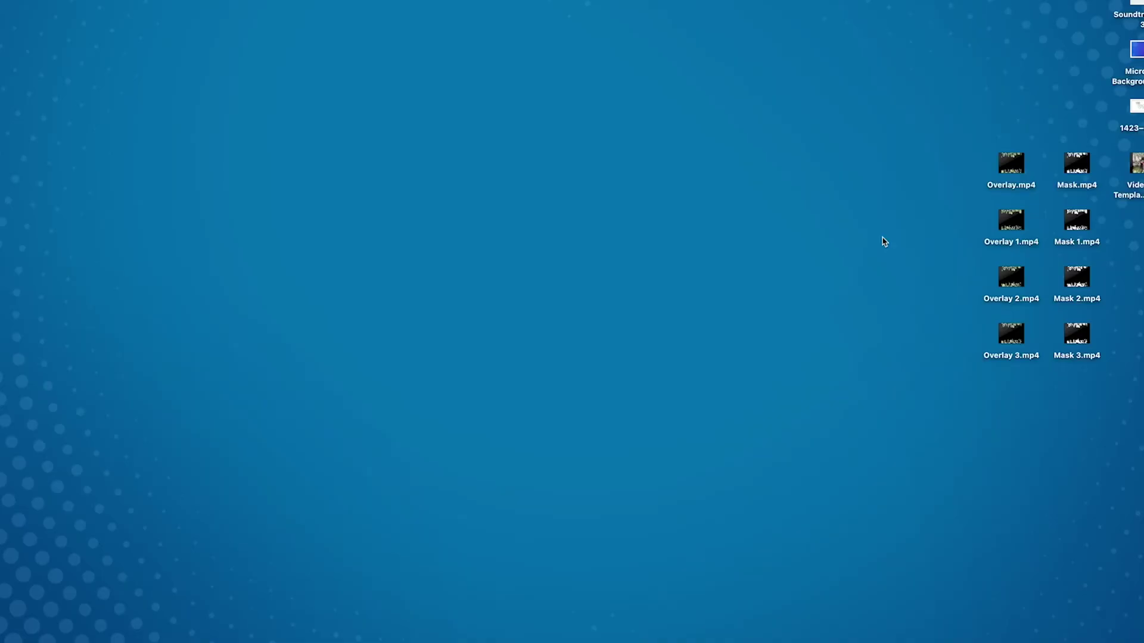
Quick Look VideoFX Template (tutorial).mp4 to watch the greenery overlay framing the guests
click(1137, 167)
key(space)
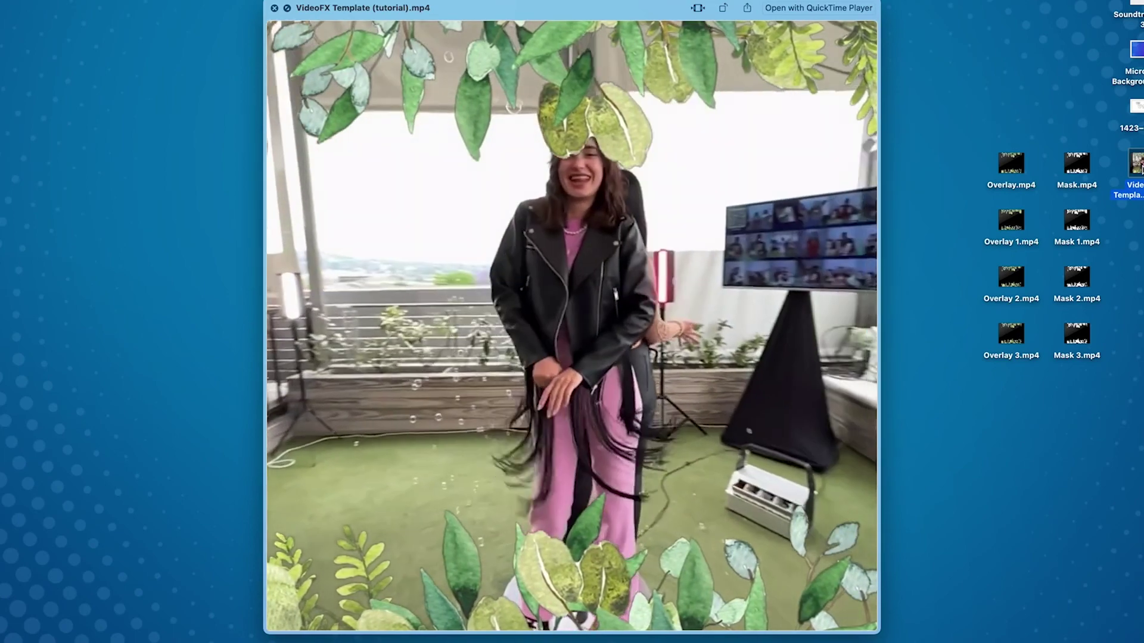
key(super+Tab)
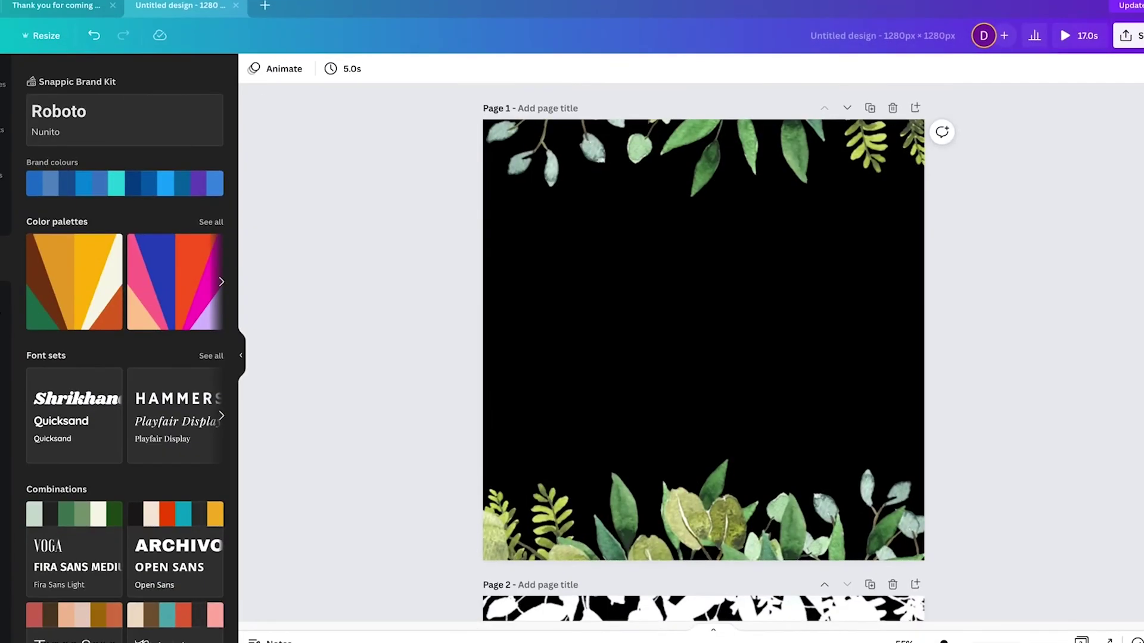
Add the wedding couple video to page 1, stretch it to all four edges, and send it behind the leaves
click(3, 303)
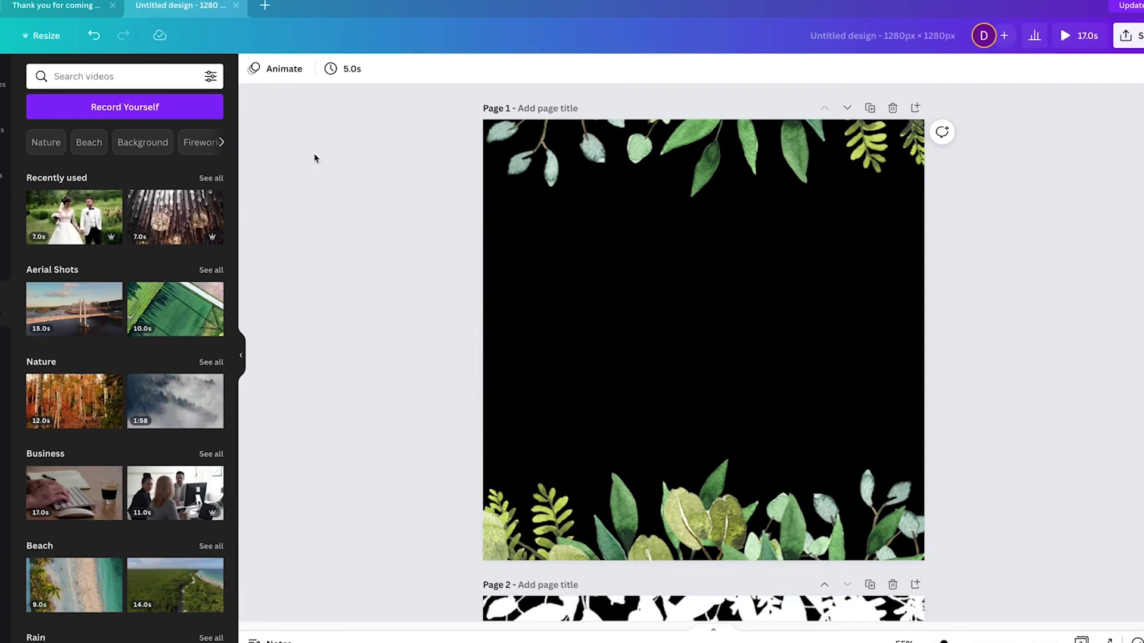
click(74, 217)
drag(703, 240, 697, 123)
drag(703, 439, 697, 561)
drag(527, 340, 484, 337)
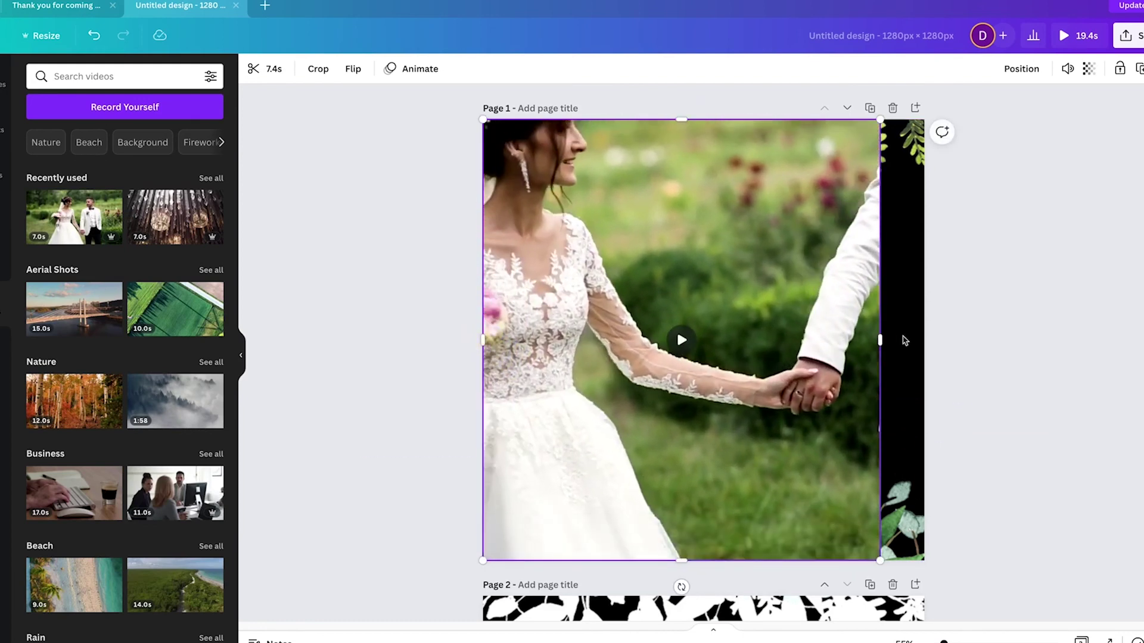
drag(882, 338, 926, 337)
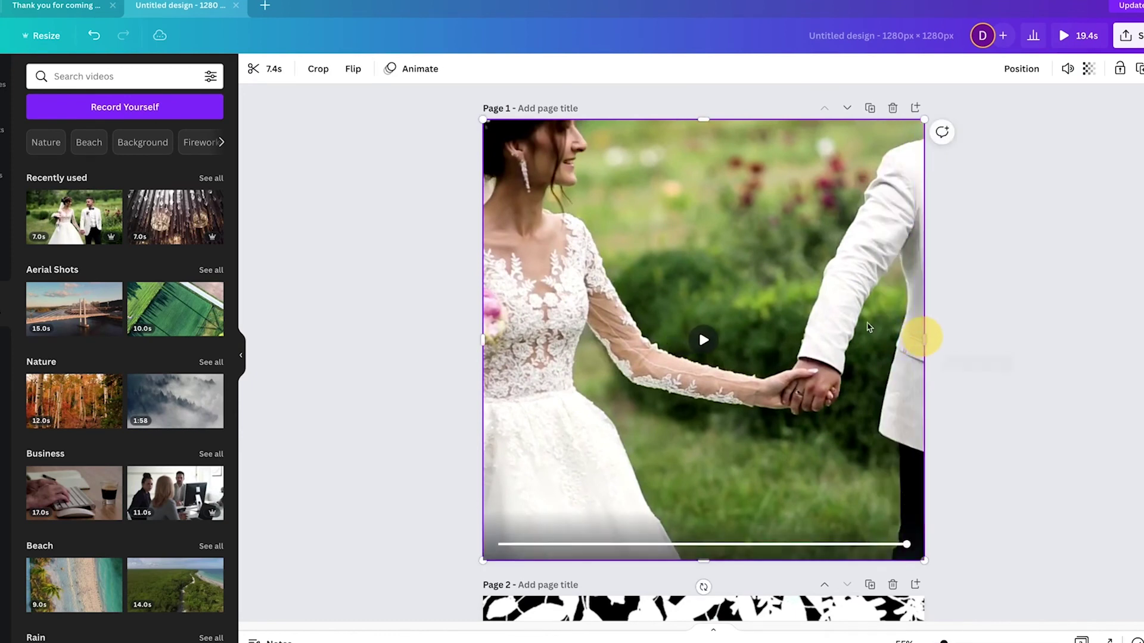
right_click(770, 276)
click(834, 414)
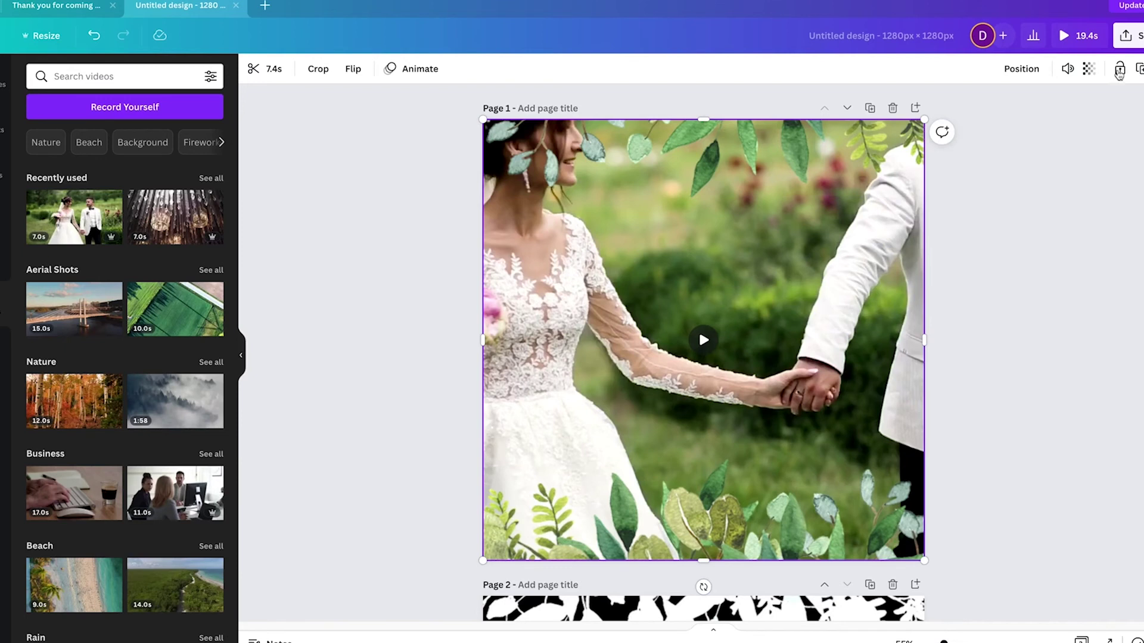
Download only Page 1 of the design as an MP4
click(1134, 39)
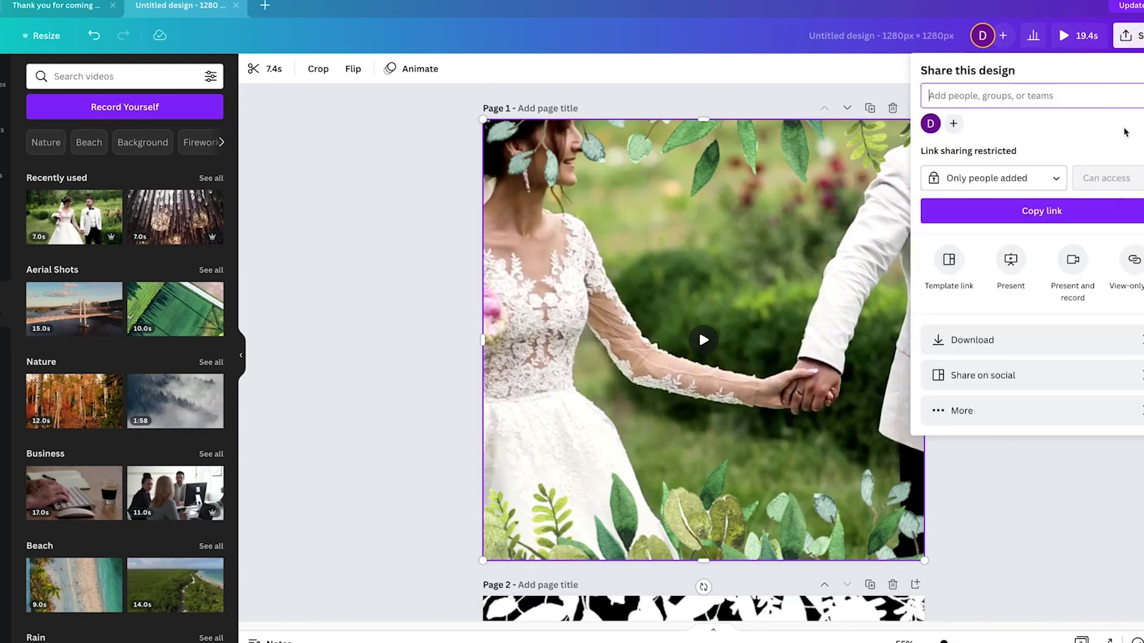
click(1101, 344)
click(1120, 172)
click(1137, 207)
click(1139, 242)
click(1077, 326)
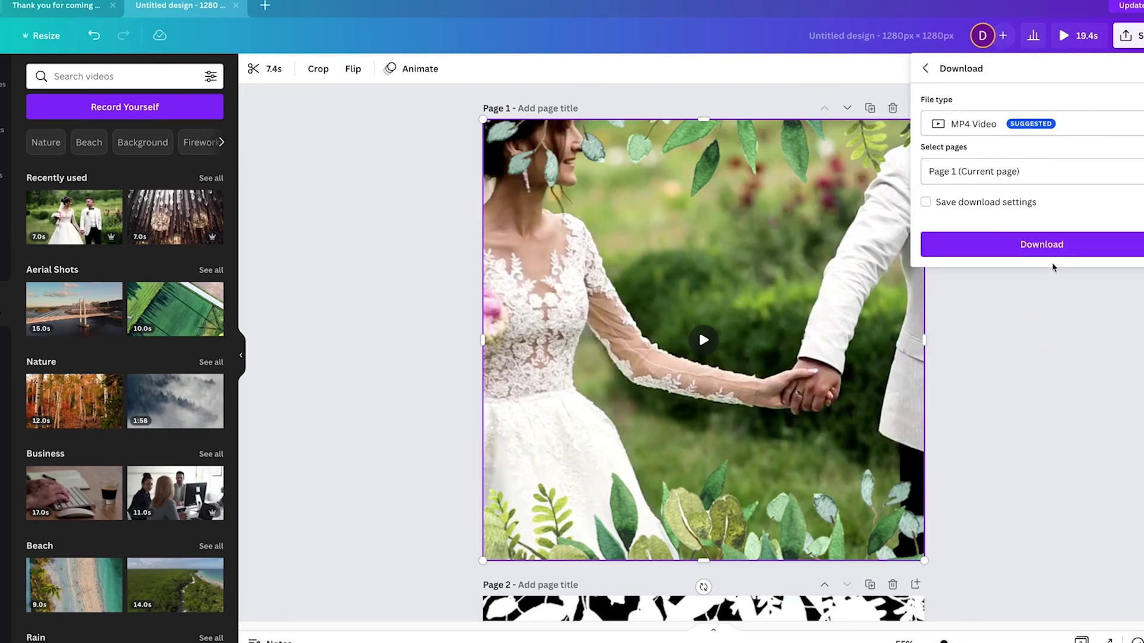
click(1050, 244)
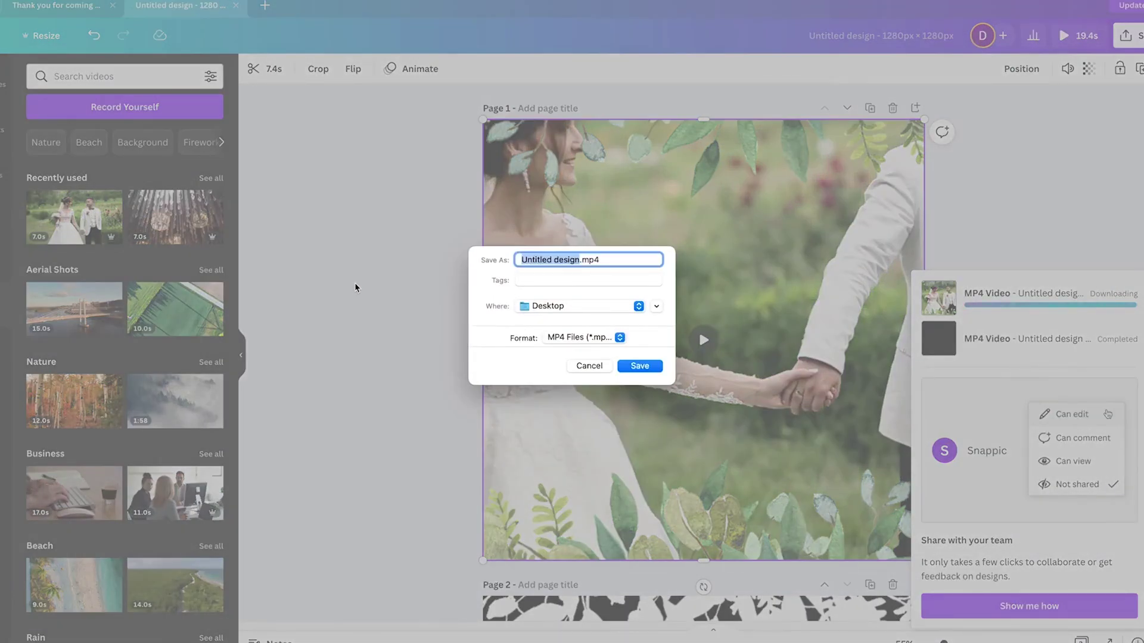
Save the downloaded video to the Desktop as Preview Video.mp4
click(570, 258)
drag(579, 260, 512, 264)
text(Preview Video)
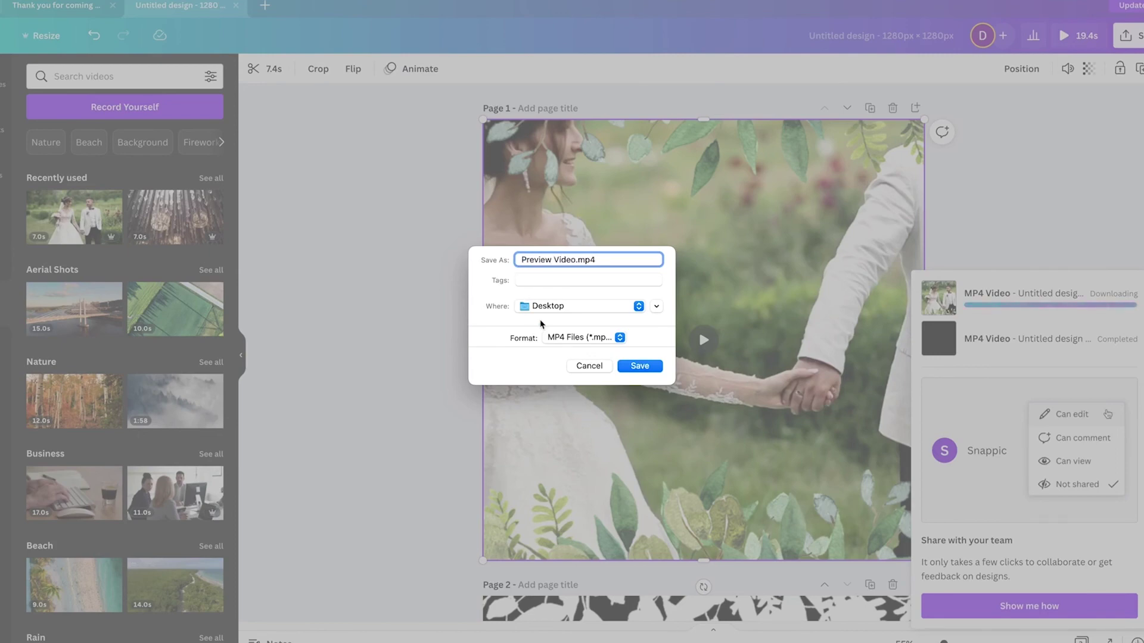
click(633, 365)
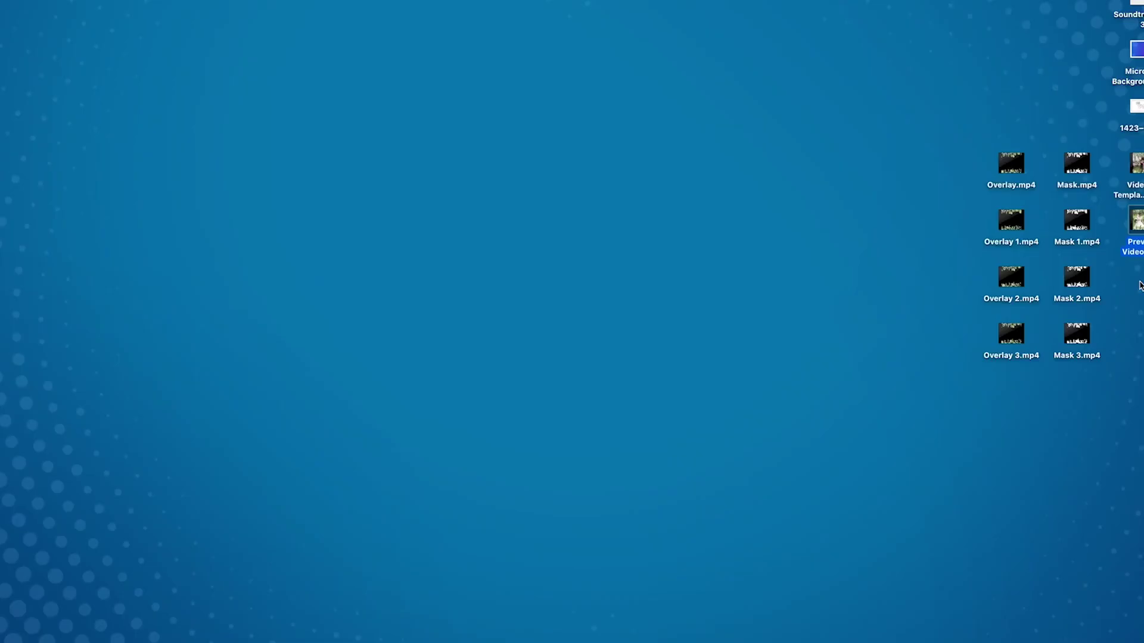
click(1140, 286)
Check Preview Video.mp4's Get Info size of 5,8 MB at 1280×1280, then select the file
right_click(1140, 221)
click(1036, 281)
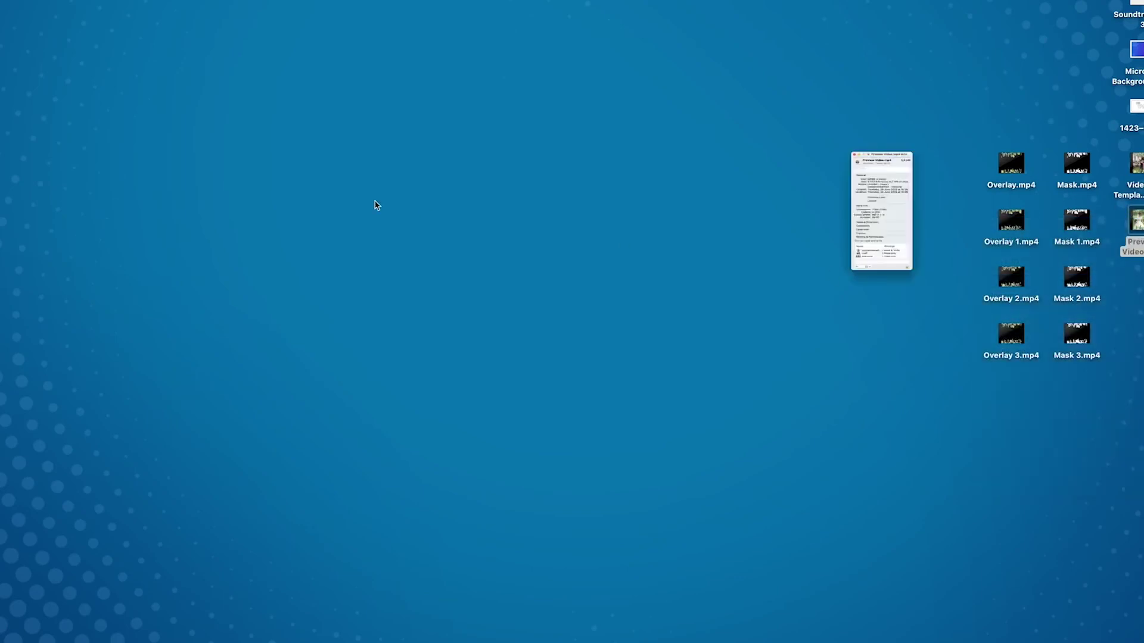
click(130, 10)
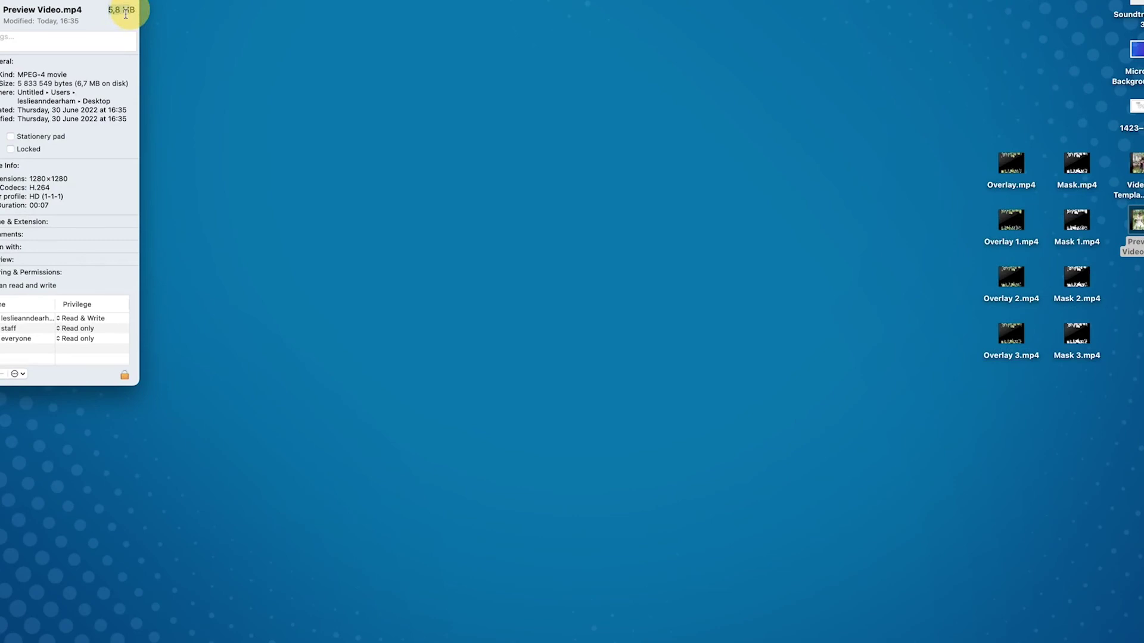
key(super+w)
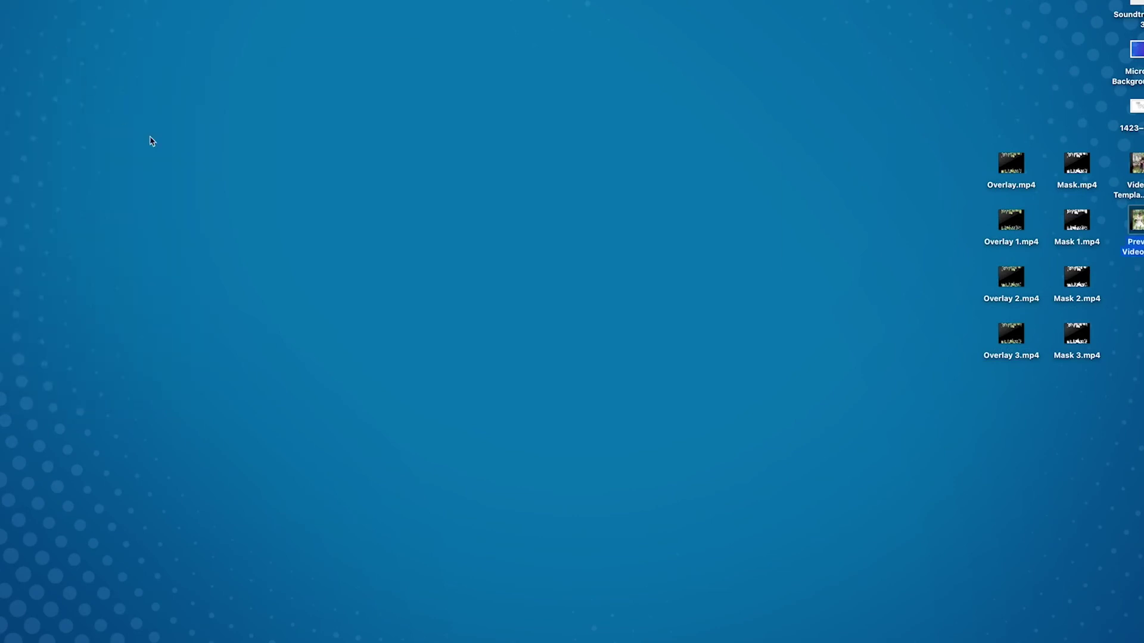
click(1138, 221)
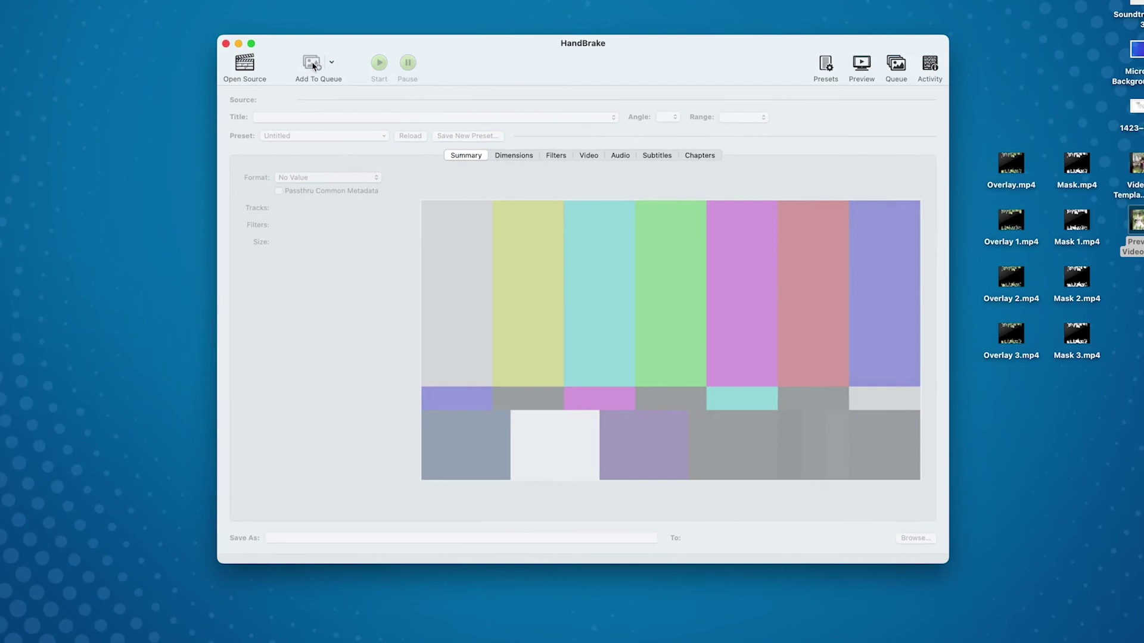
Load Preview Video.mp4 as the HandBrake source
click(244, 67)
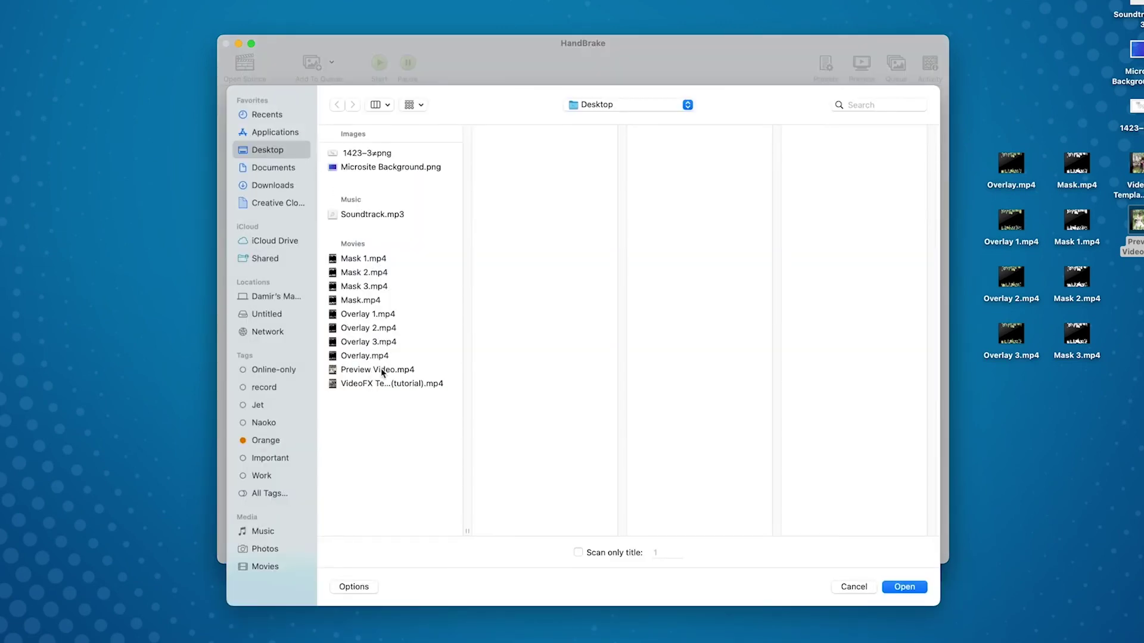
click(382, 370)
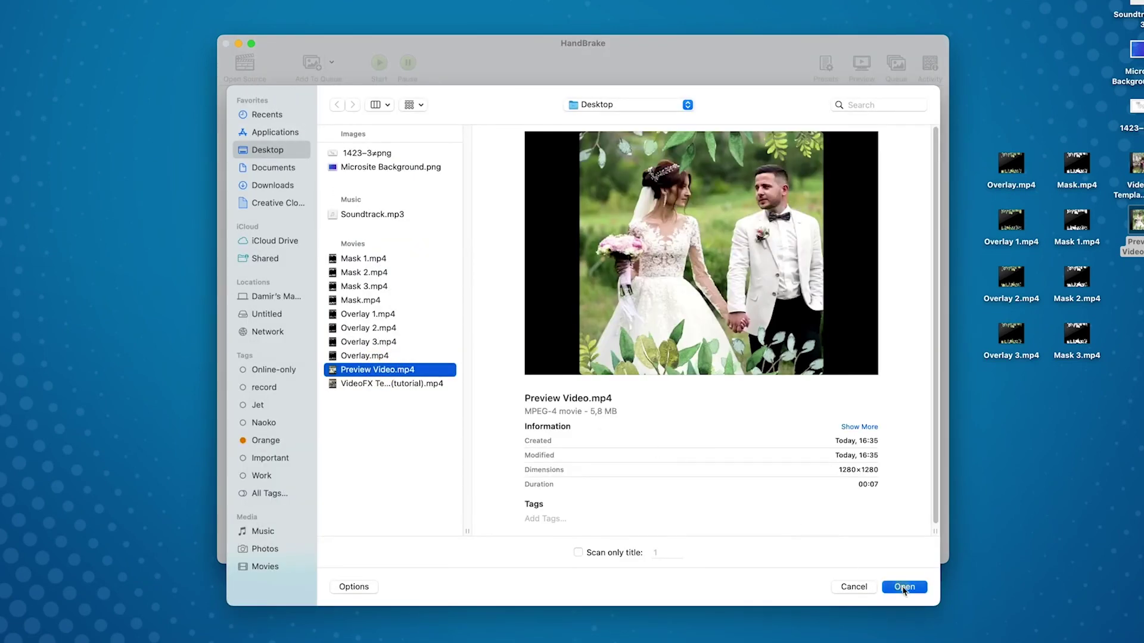
click(903, 587)
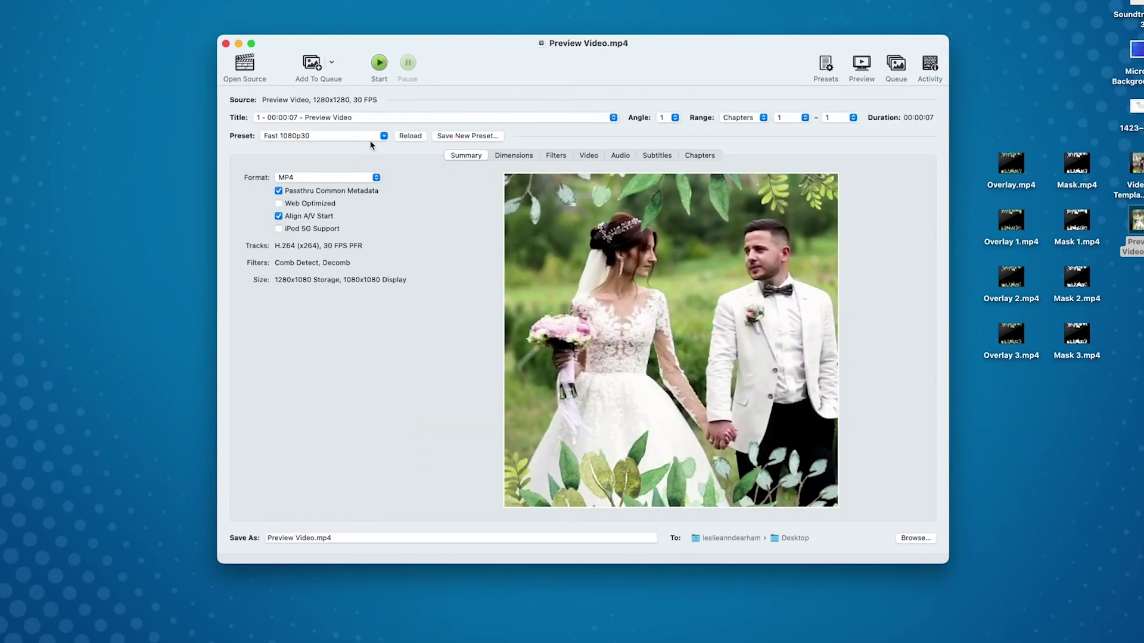
Encode it with the Web Vimeo YouTube 720p30 preset as Preview Video 1.mp4
click(383, 136)
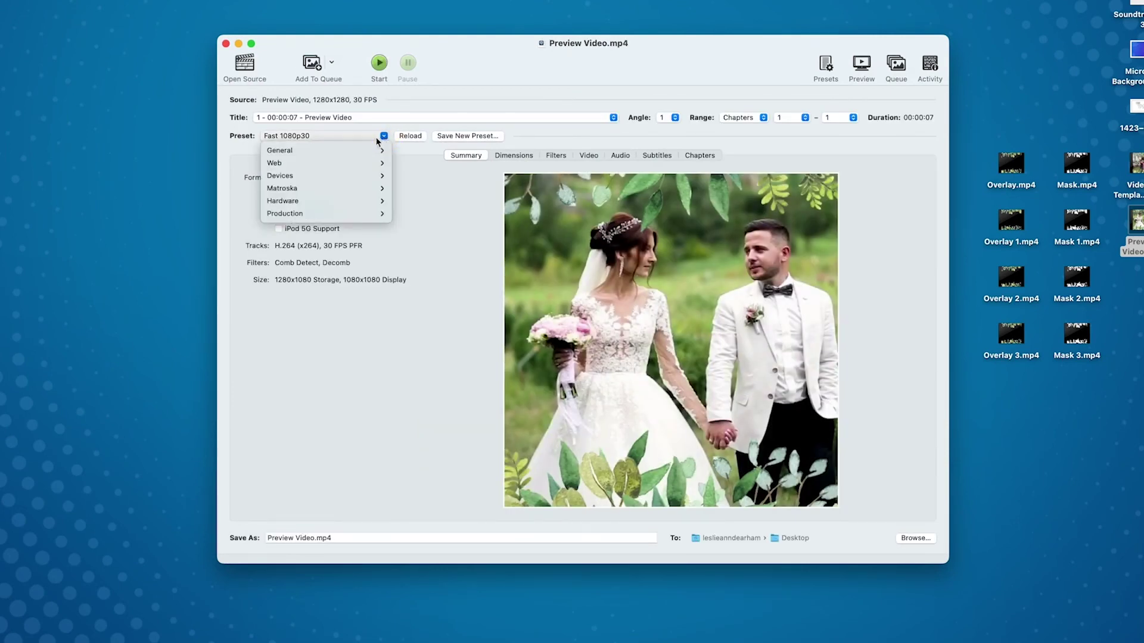
mouse_move(381, 163)
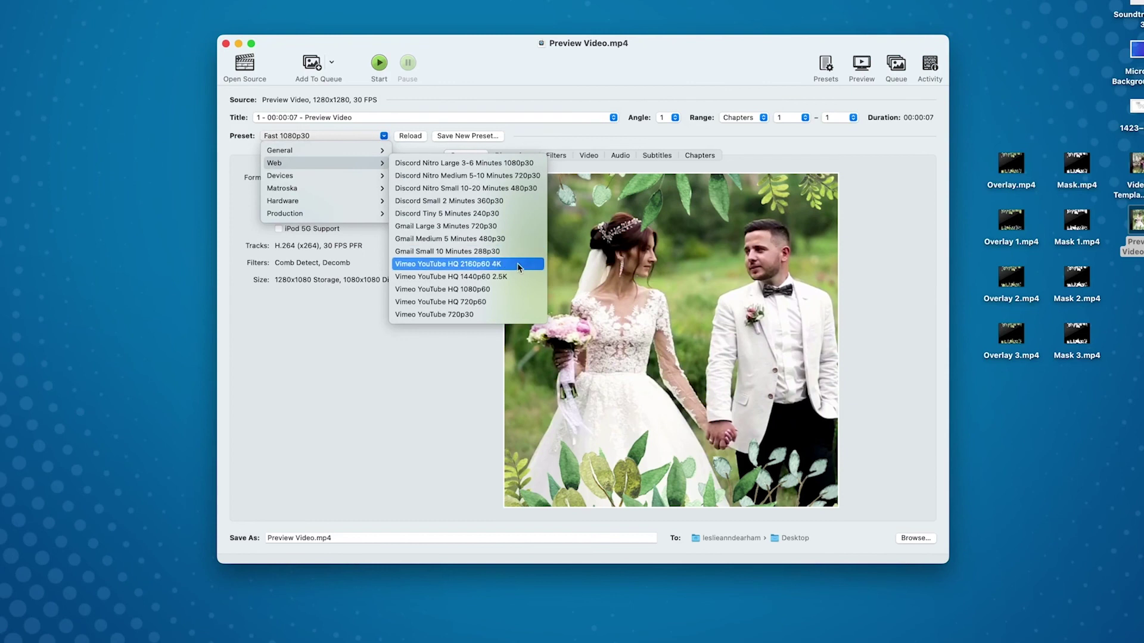
click(453, 316)
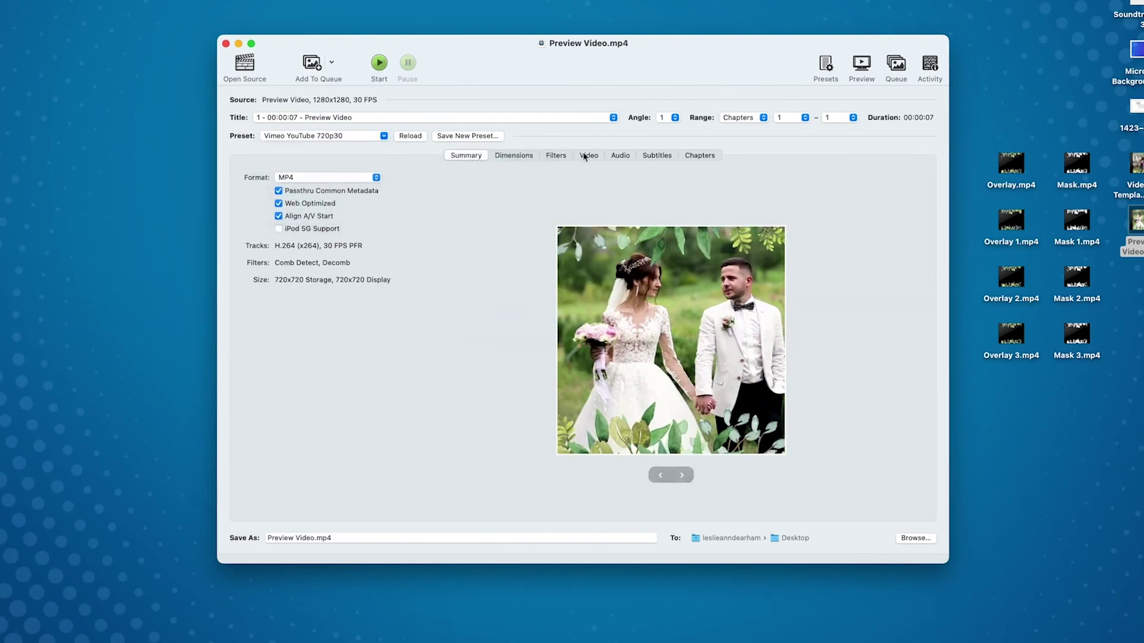
click(318, 539)
text(1)
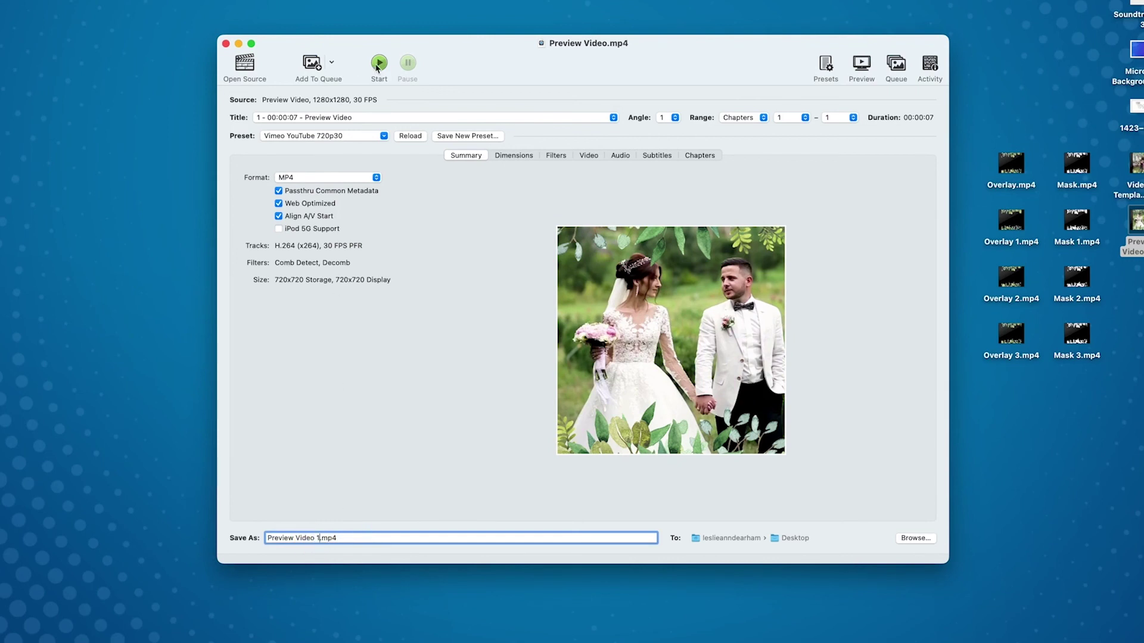
click(379, 66)
click(1135, 280)
Confirm Preview Video 1.mp4 is 1,9 MB in Get Info, then close HandBrake
right_click(1135, 280)
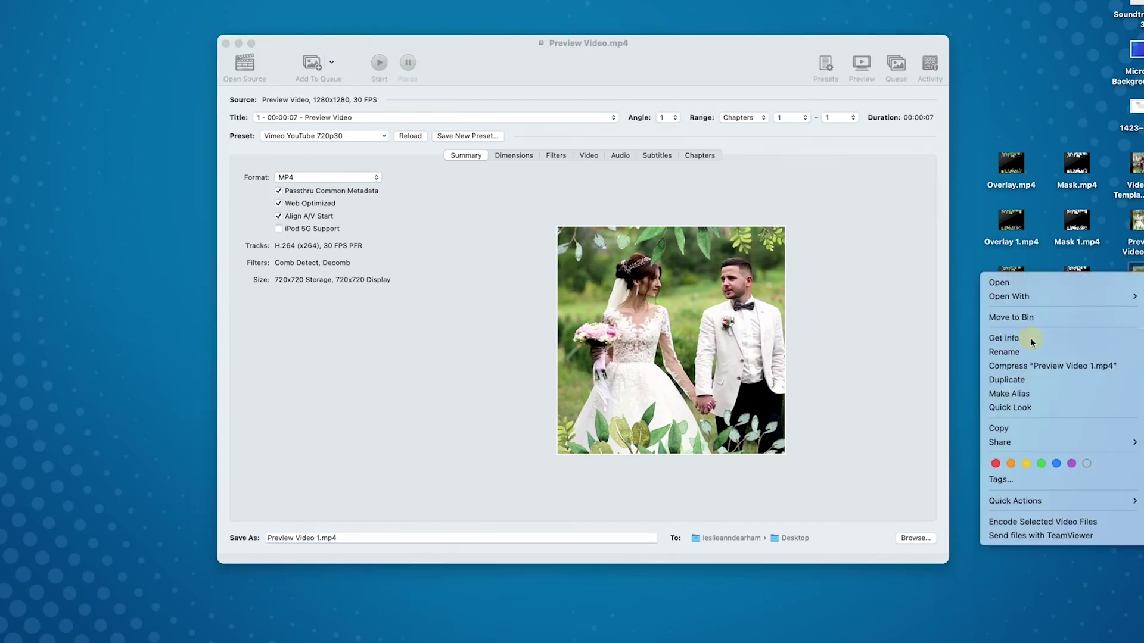
click(1012, 335)
drag(109, 10, 149, 12)
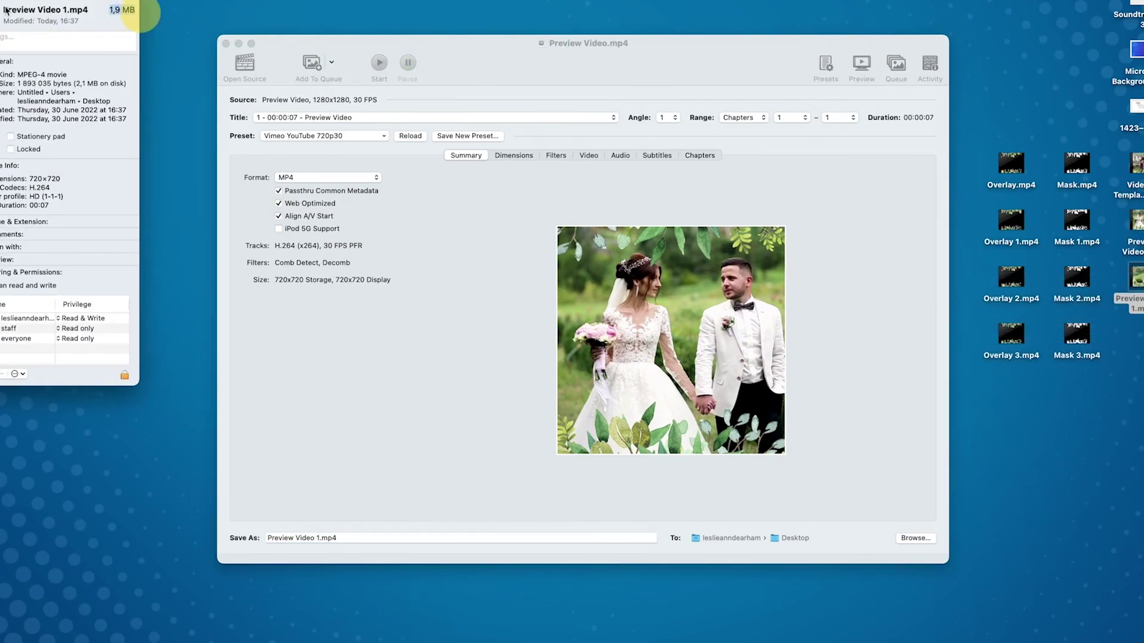
key(super+w)
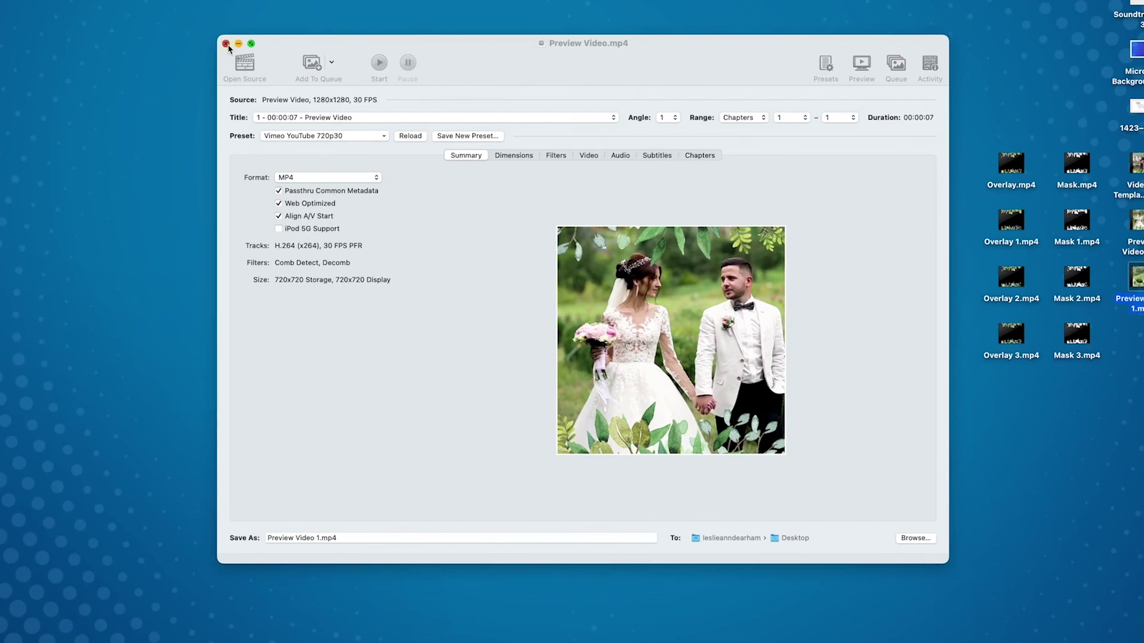
click(226, 43)
click(513, 269)
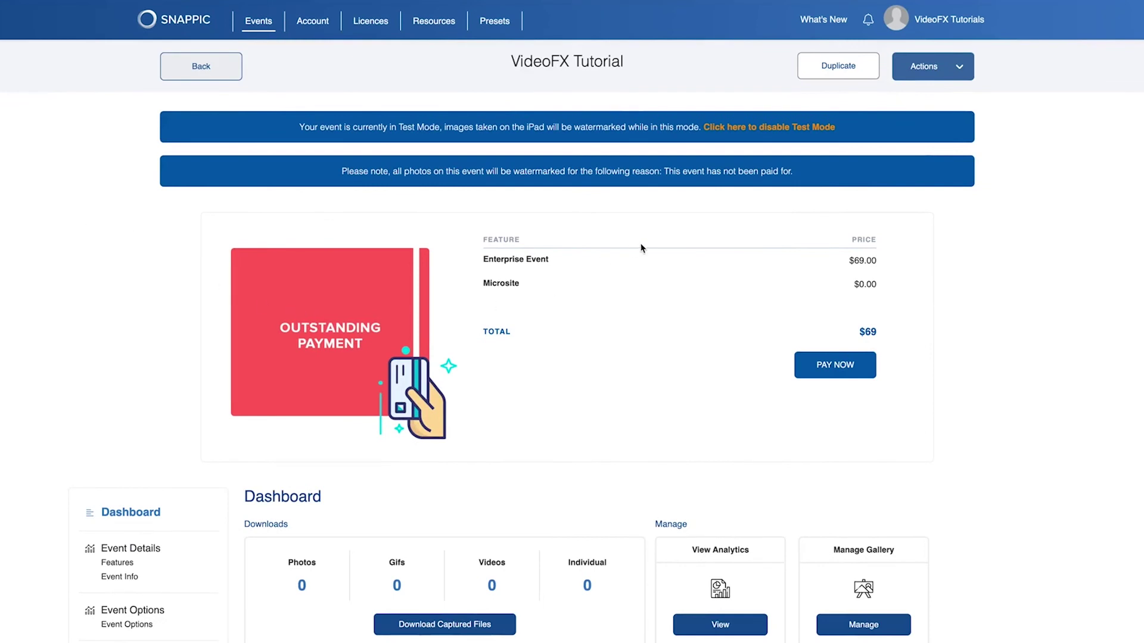
Go to the event's Video Templates and open the VideoFX Template in the builder
scroll(631, 265, down, 15)
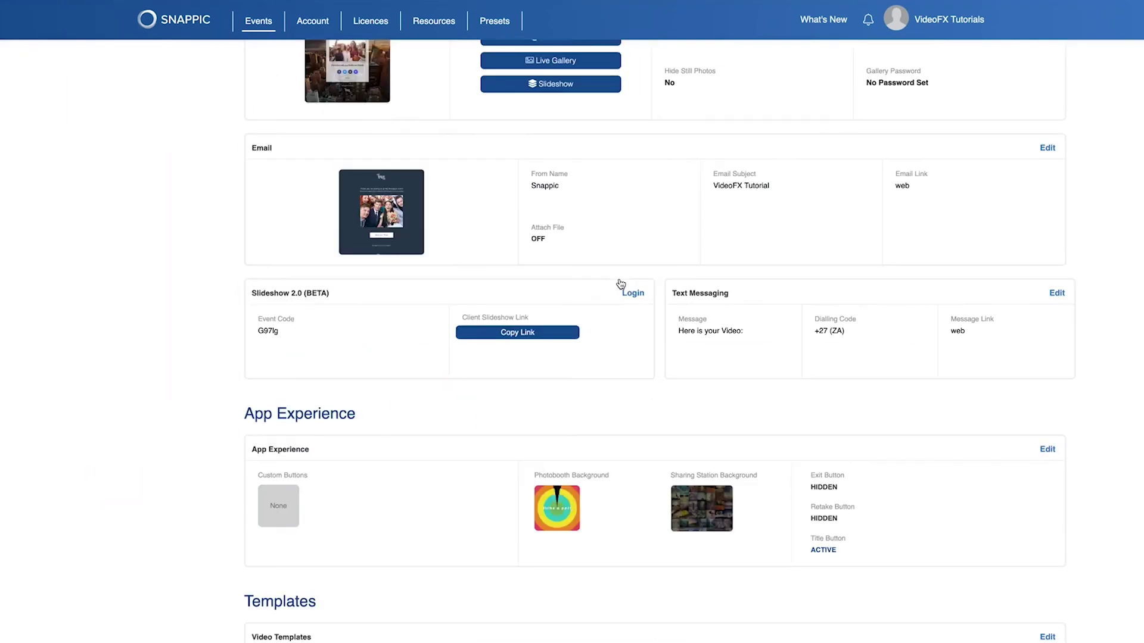
scroll(596, 309, down, 5)
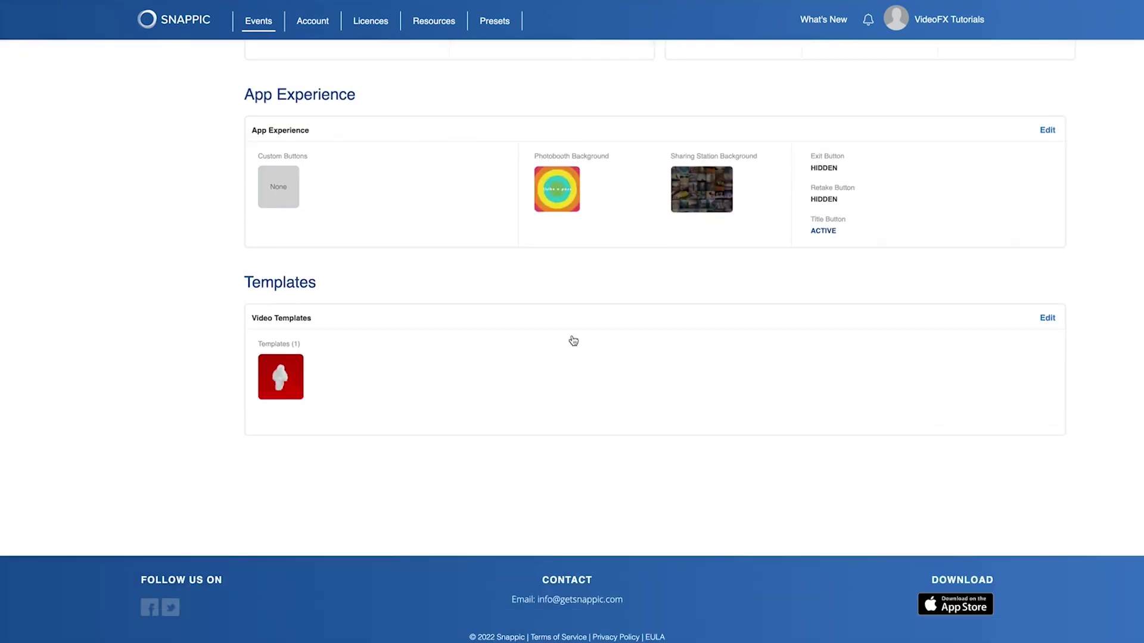
click(532, 384)
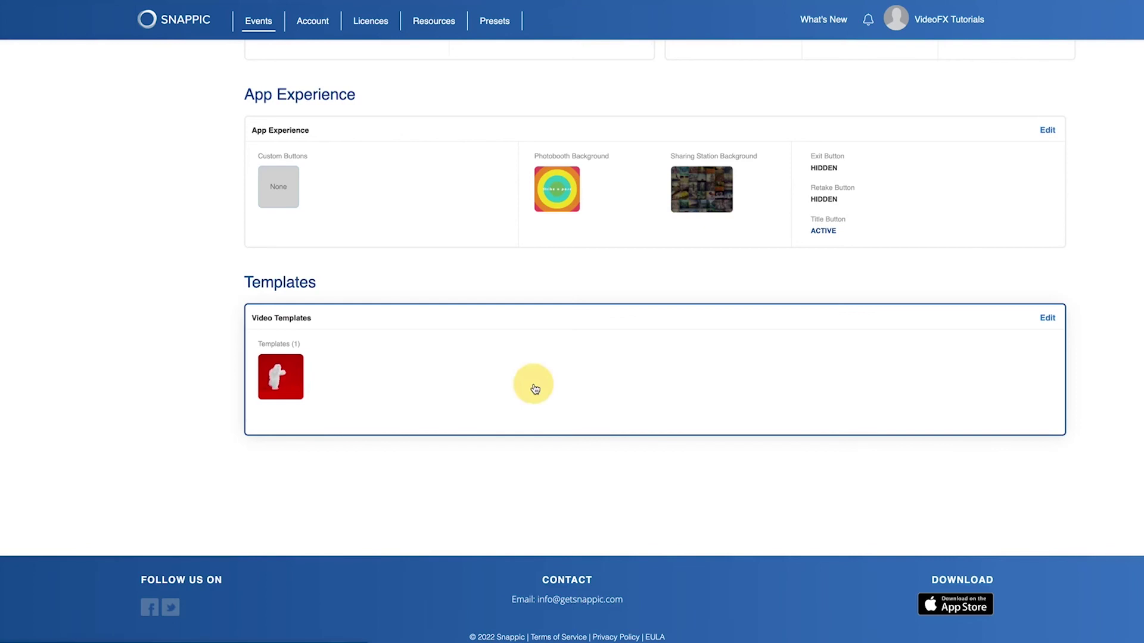
click(286, 381)
click(386, 216)
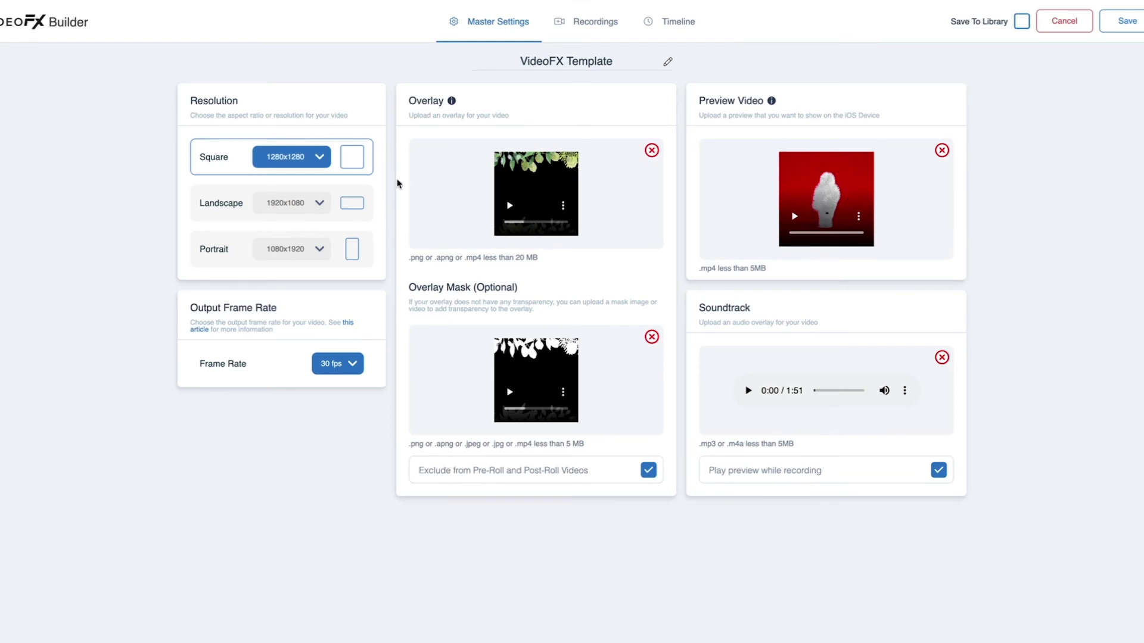
Replace the template's preview video with Preview Video 1.mp4, then save the template and event changes
click(942, 150)
click(828, 186)
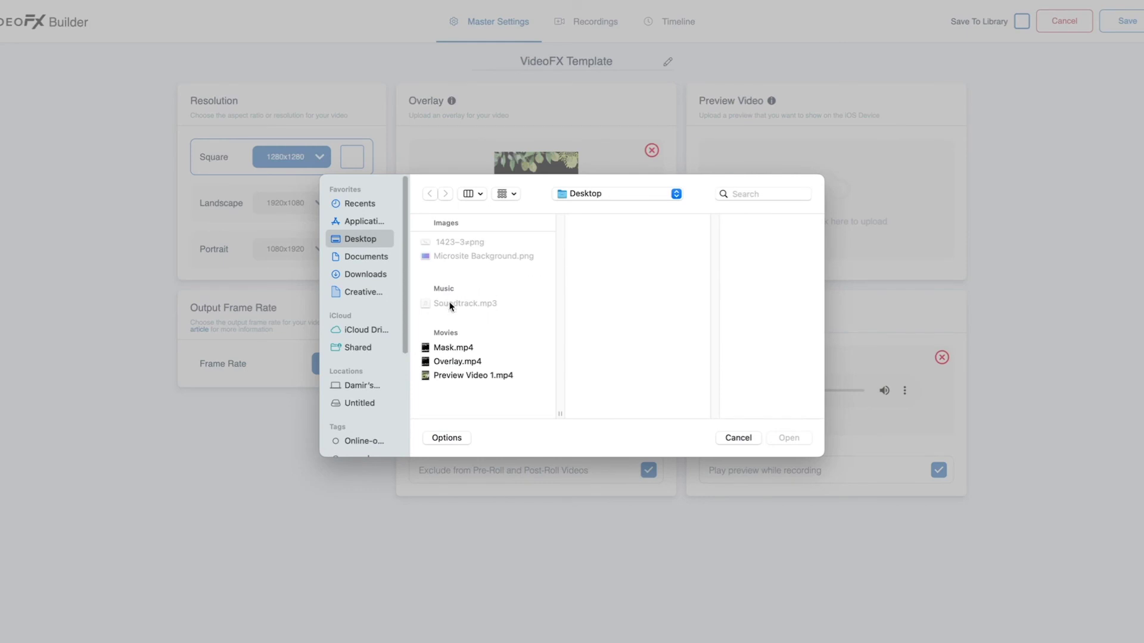
click(464, 375)
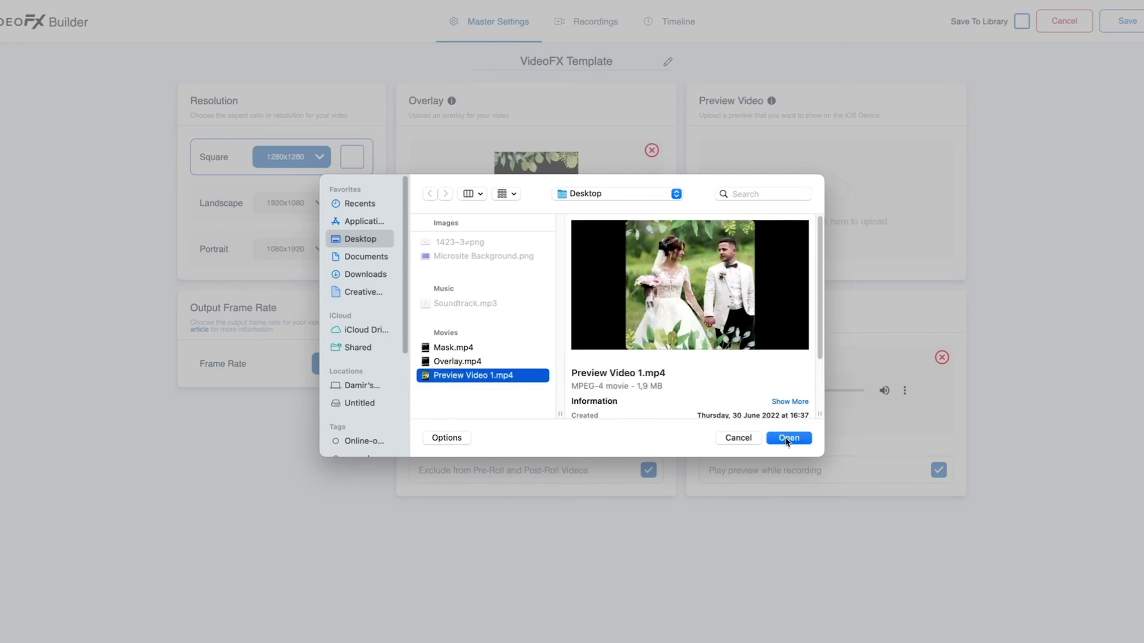
click(787, 439)
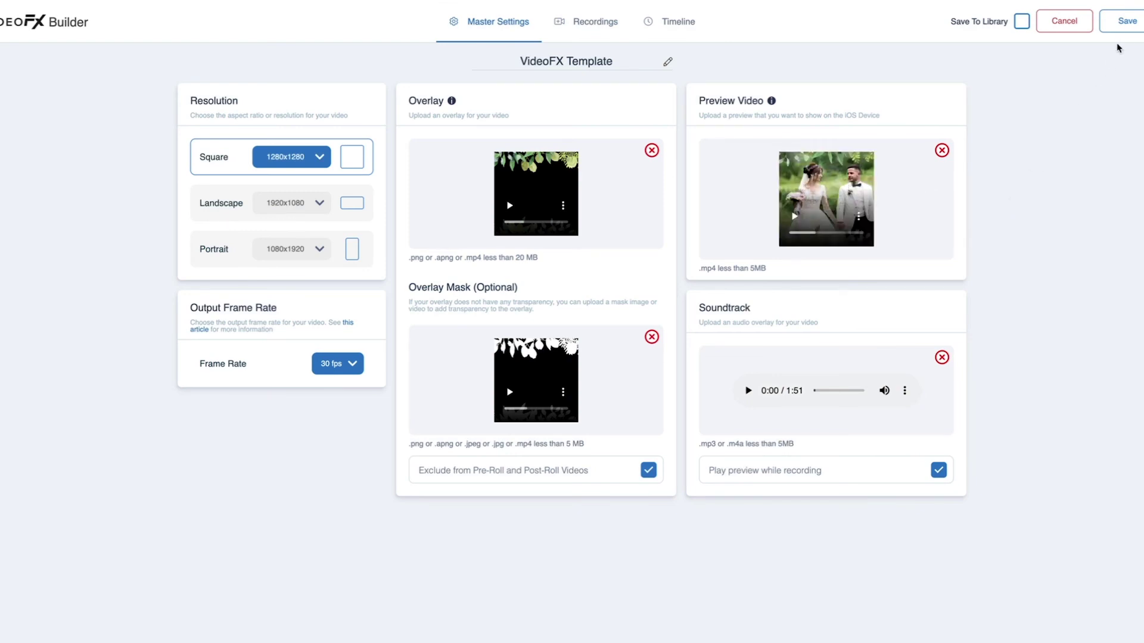
click(1128, 24)
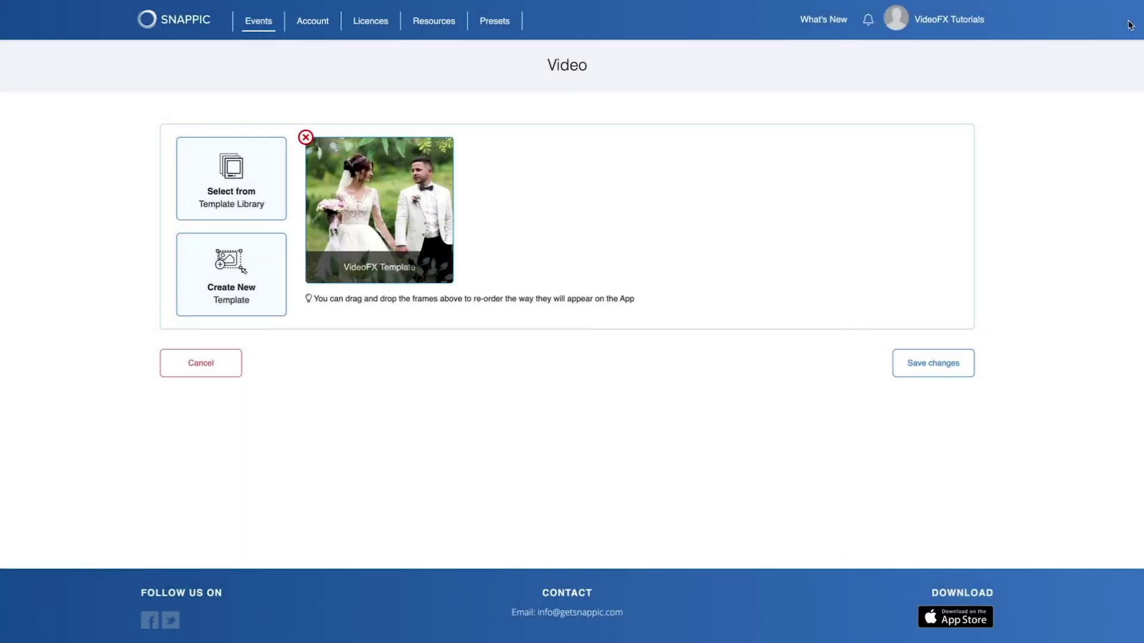
click(937, 366)
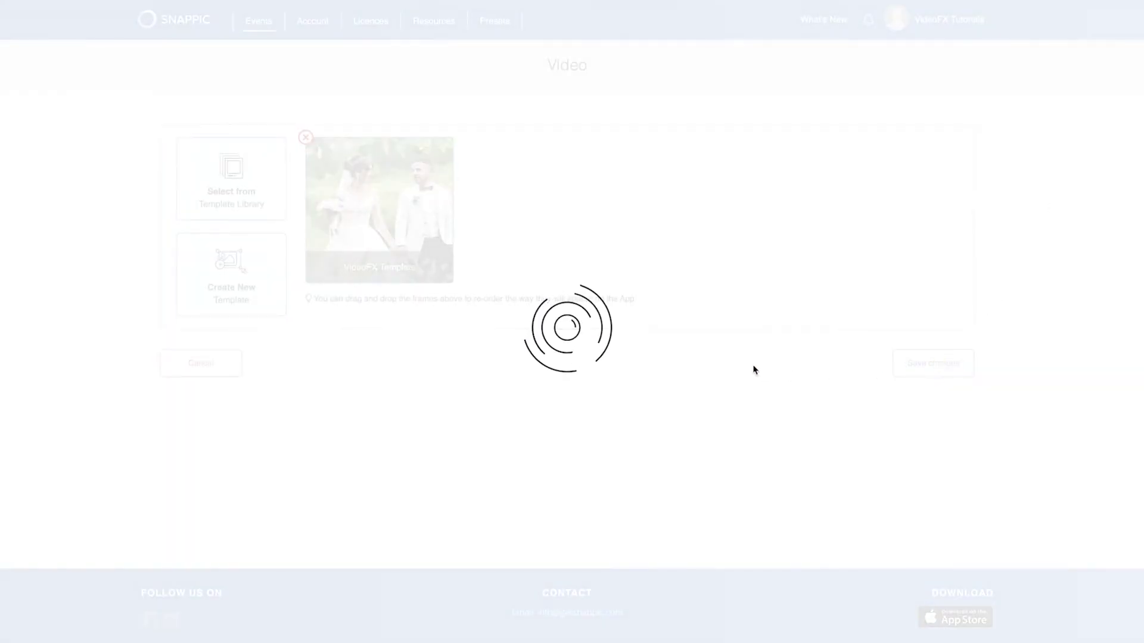